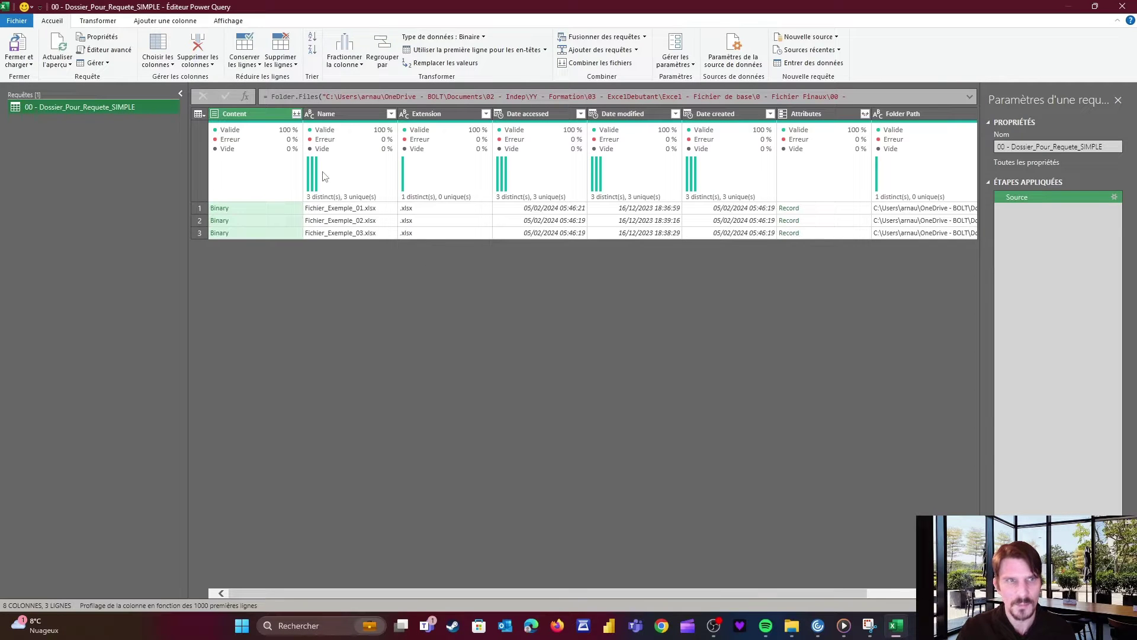
Check the three Excel files listed in the Name column of the 00 - Dossier_Pour_Requete_SIMPLE query
click(347, 212)
click(351, 220)
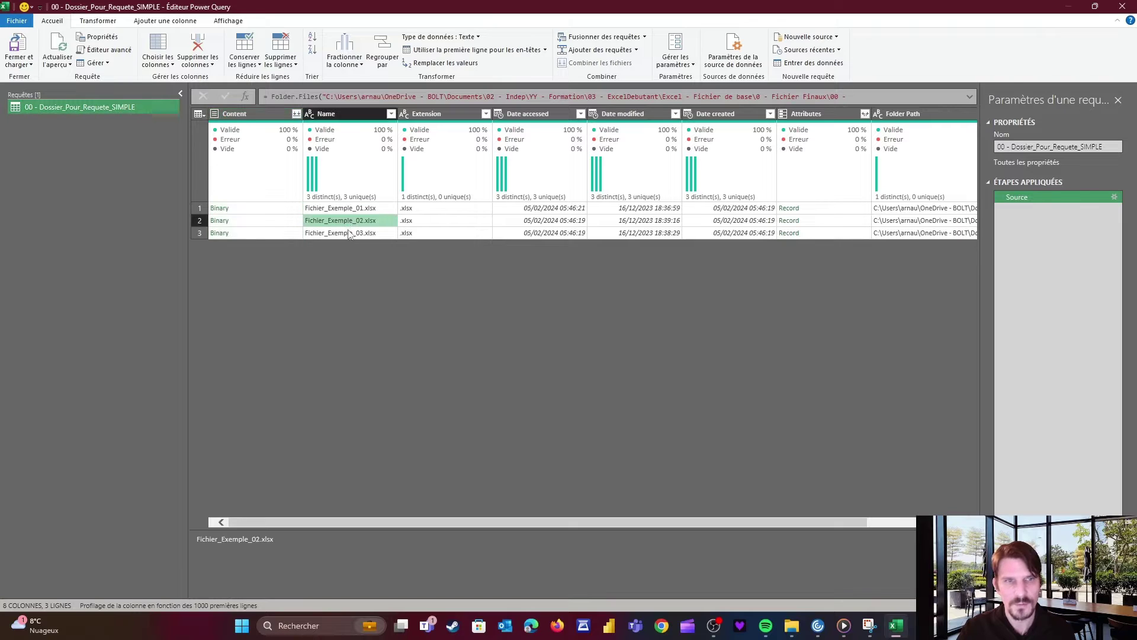
click(351, 233)
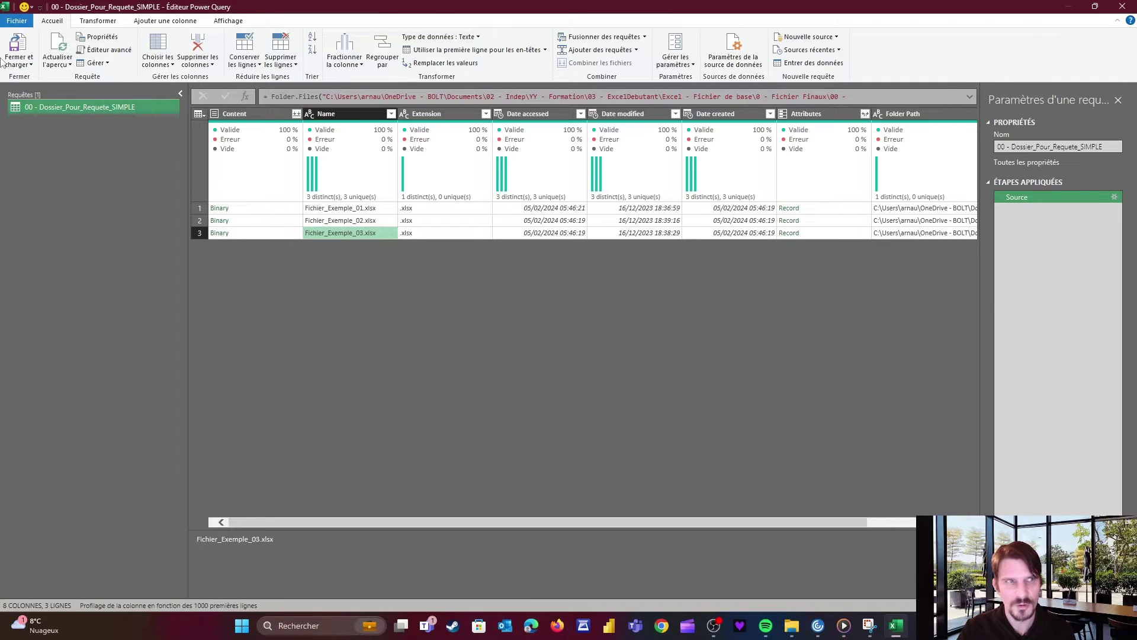
Duplicate the 00 - Dossier_Pour_Requete_SIMPLE query and name the copy 00 - Dossier_Methode_SIMPLE
right_click(76, 108)
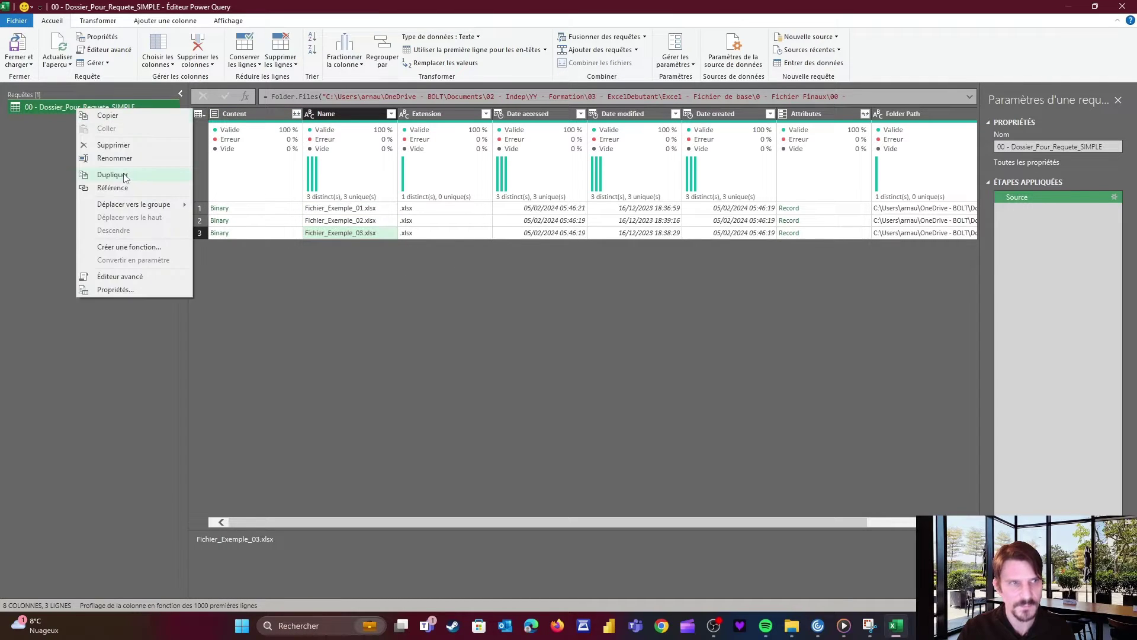
click(113, 175)
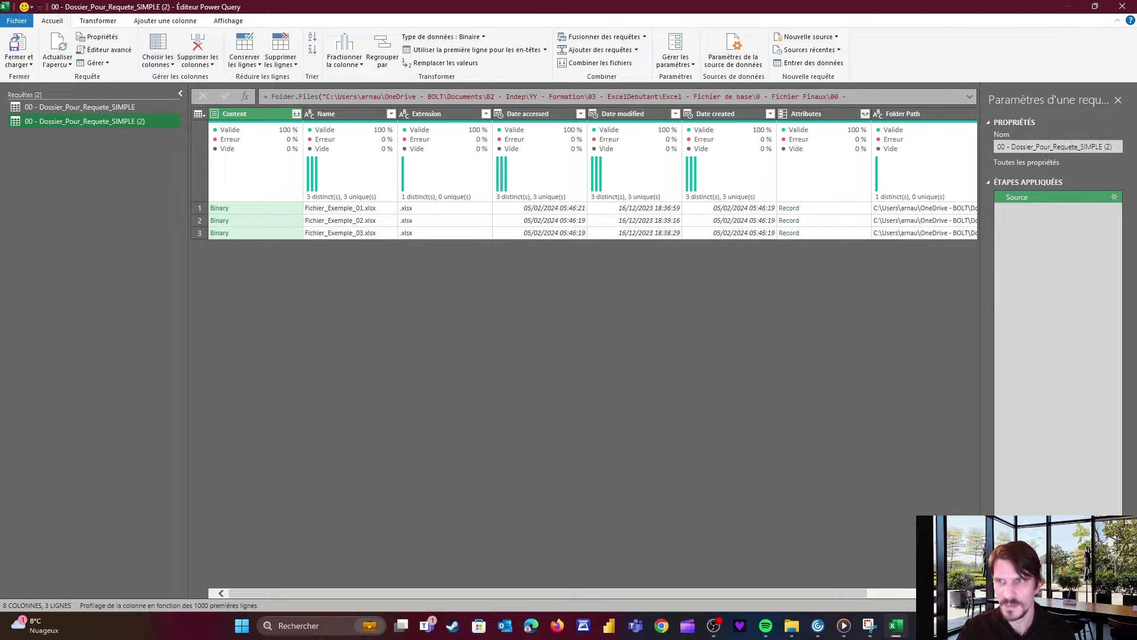
drag(1034, 147, 1113, 148)
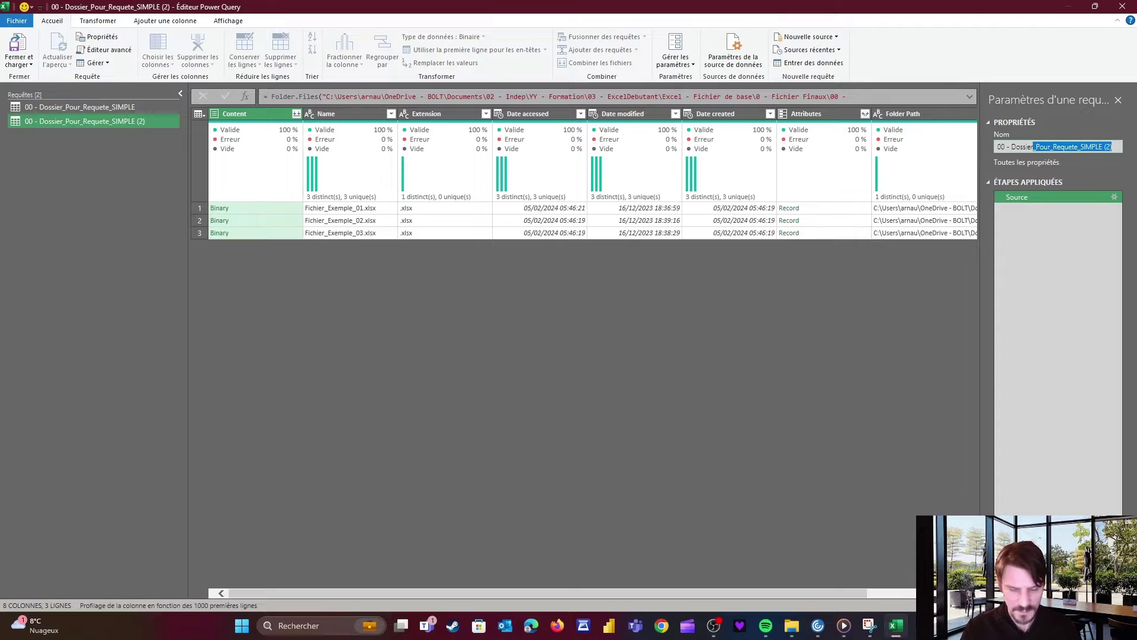
key(BackSpace)
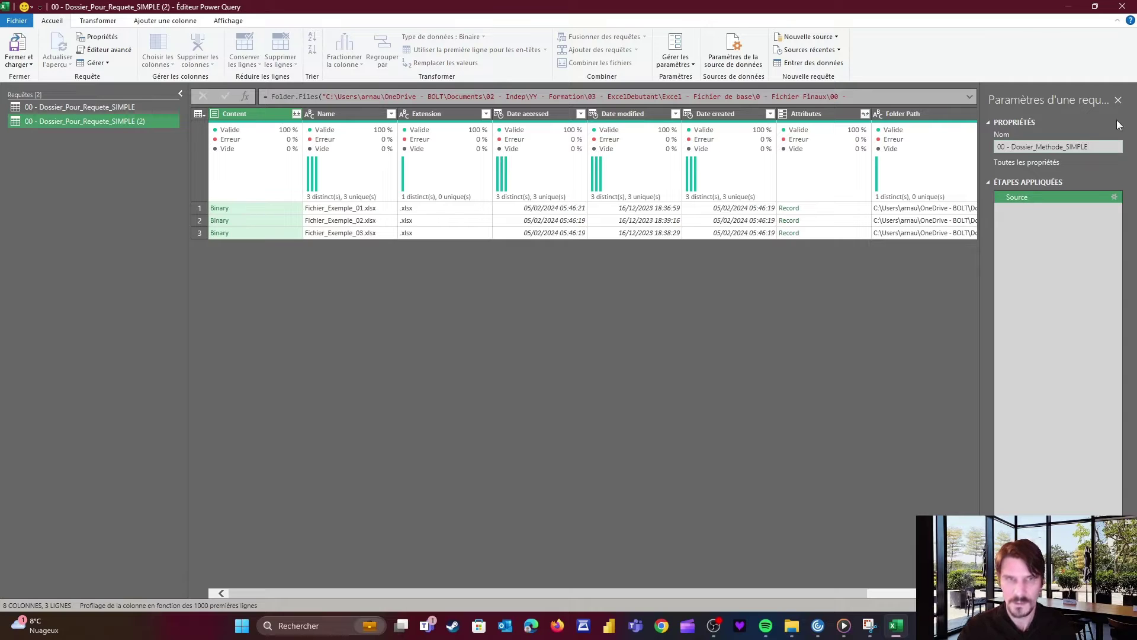
click(591, 309)
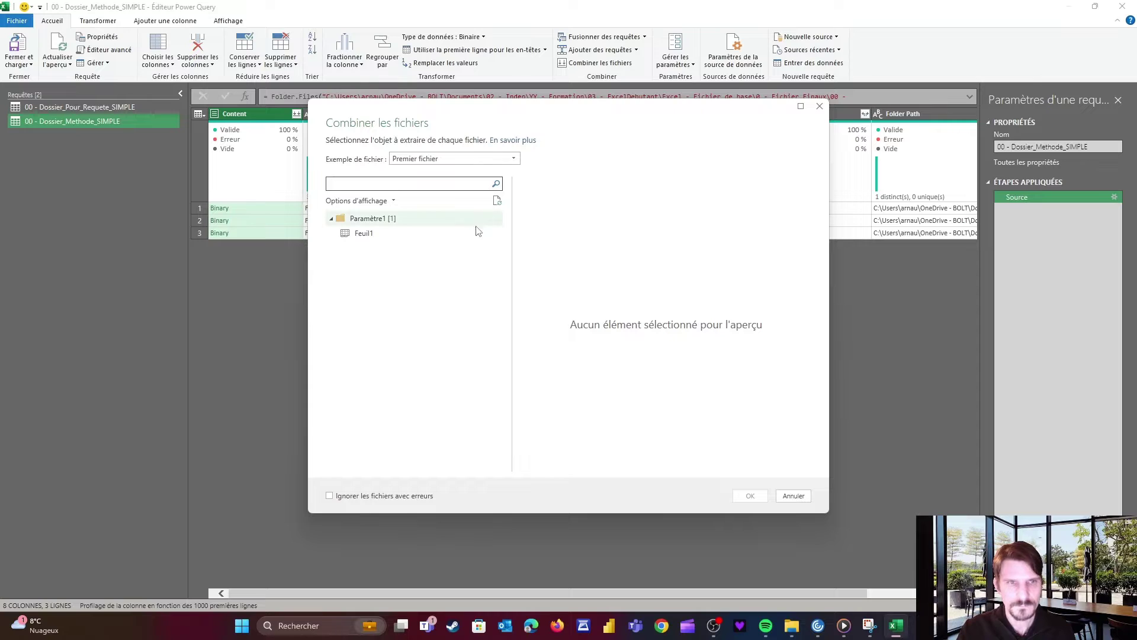
Combine the folder's files using the Feuil1 sheet, with the first file as the example
click(363, 234)
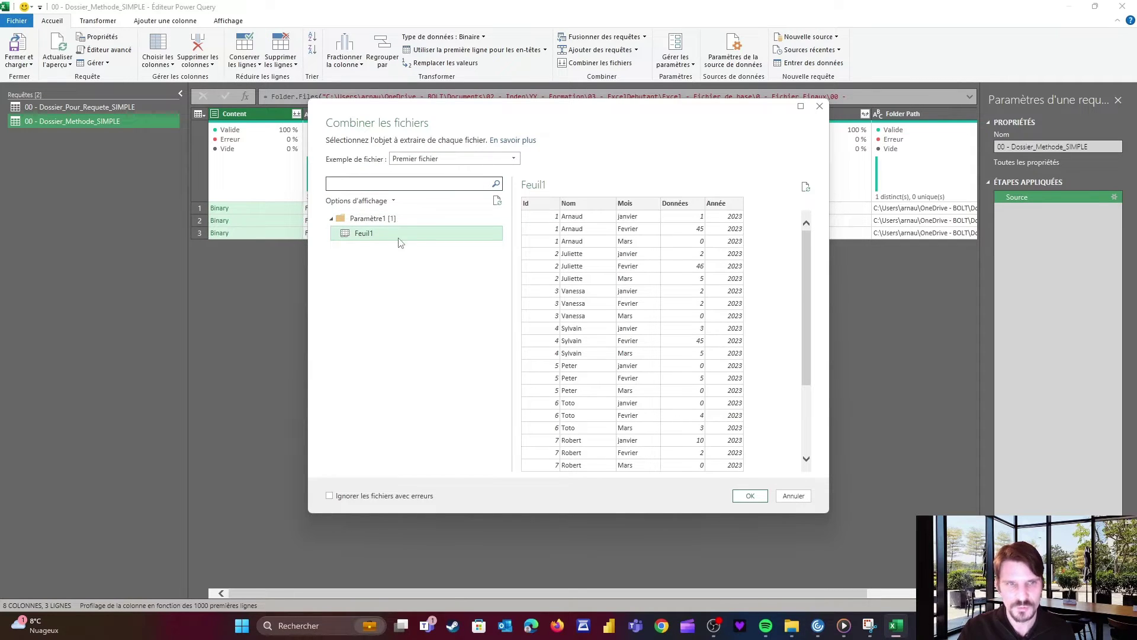
click(750, 495)
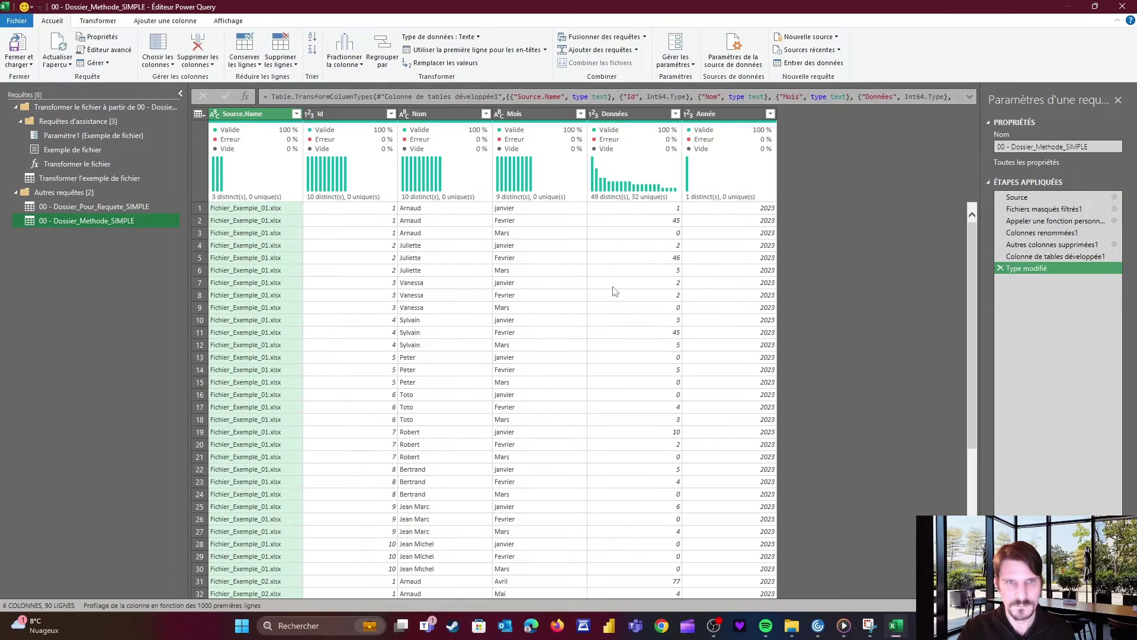
Review the Année column's filter values and look through all rows of the combined table
click(770, 114)
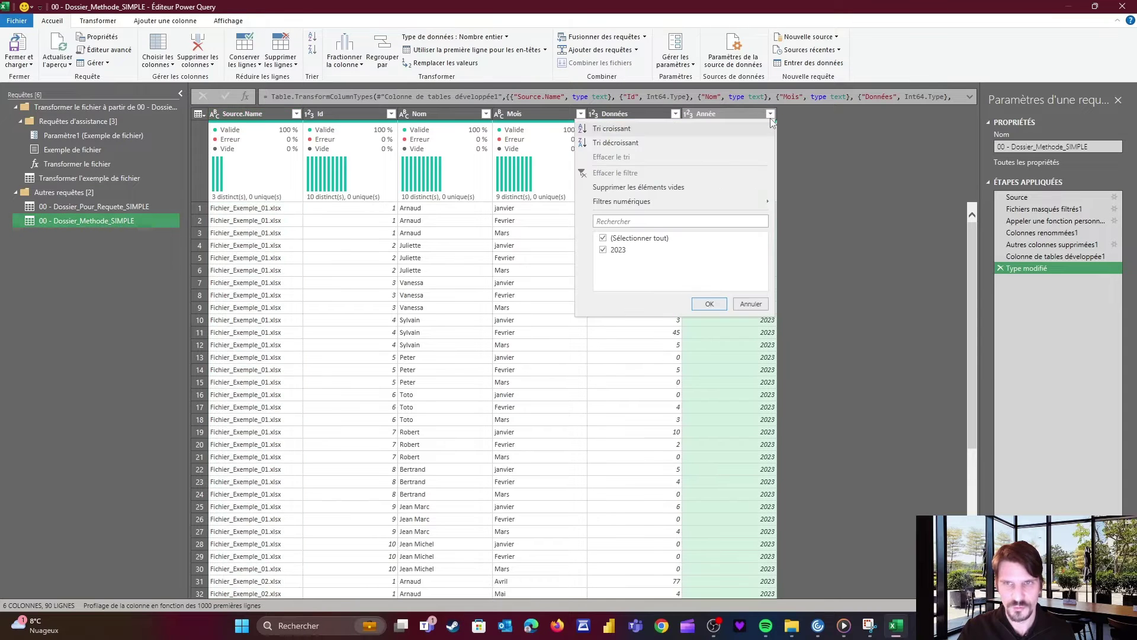
key(Escape)
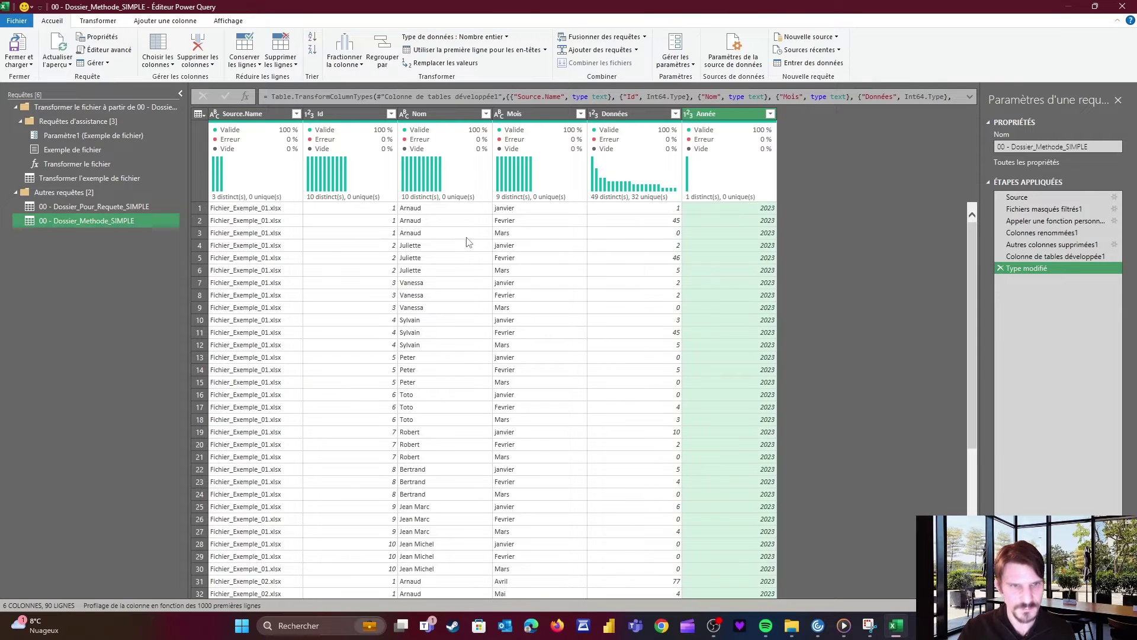
scroll(498, 249, down, 19)
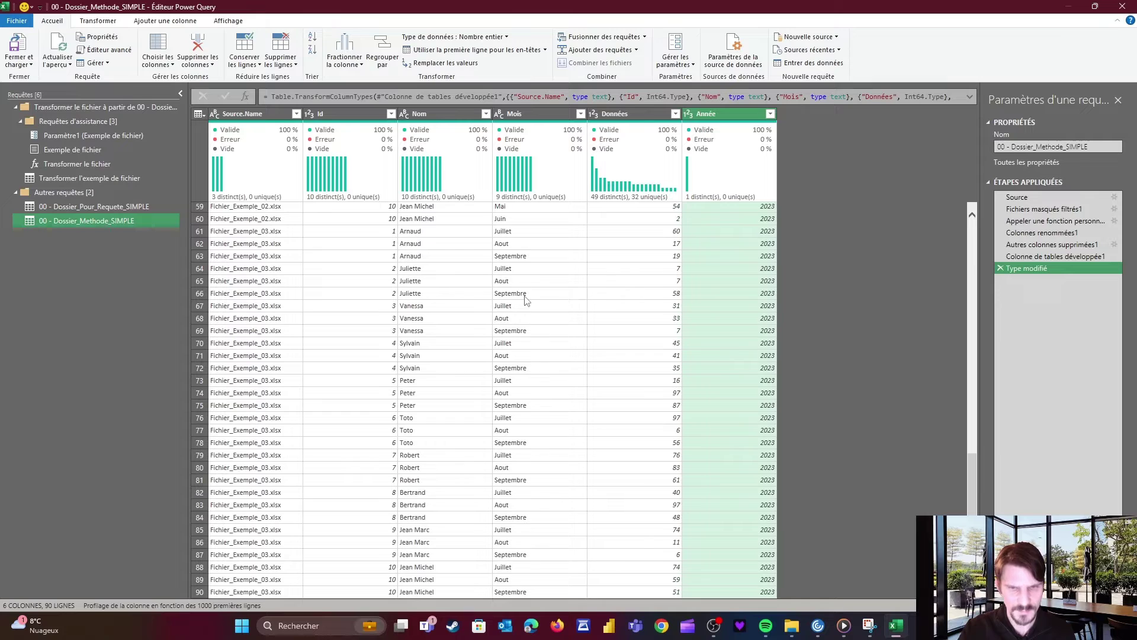
scroll(526, 301, up, 9)
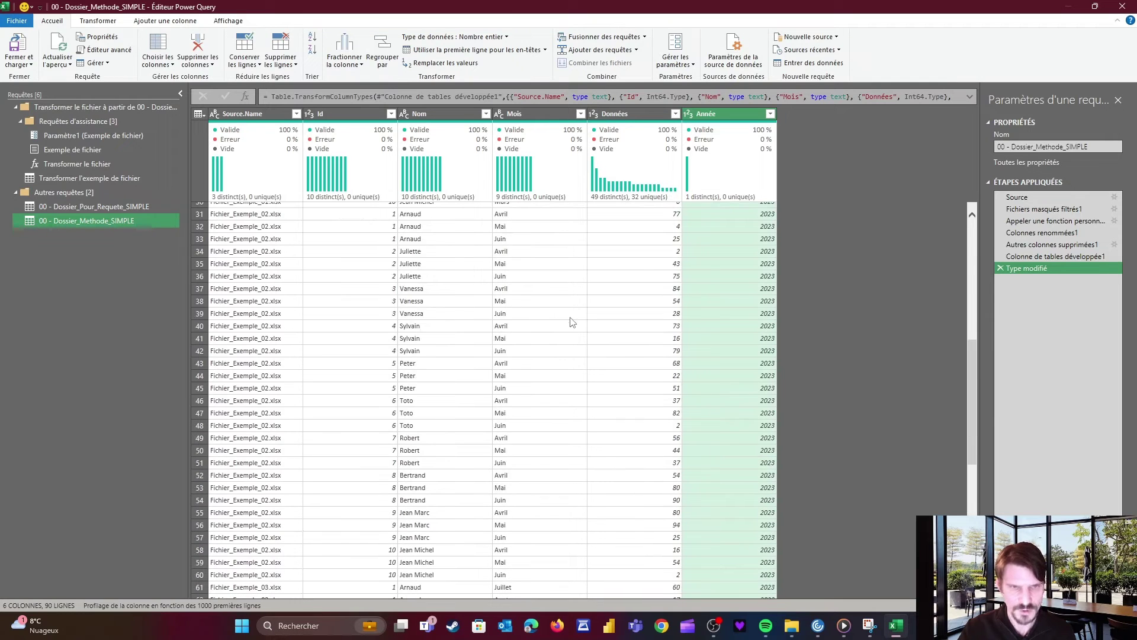
scroll(572, 322, up, 10)
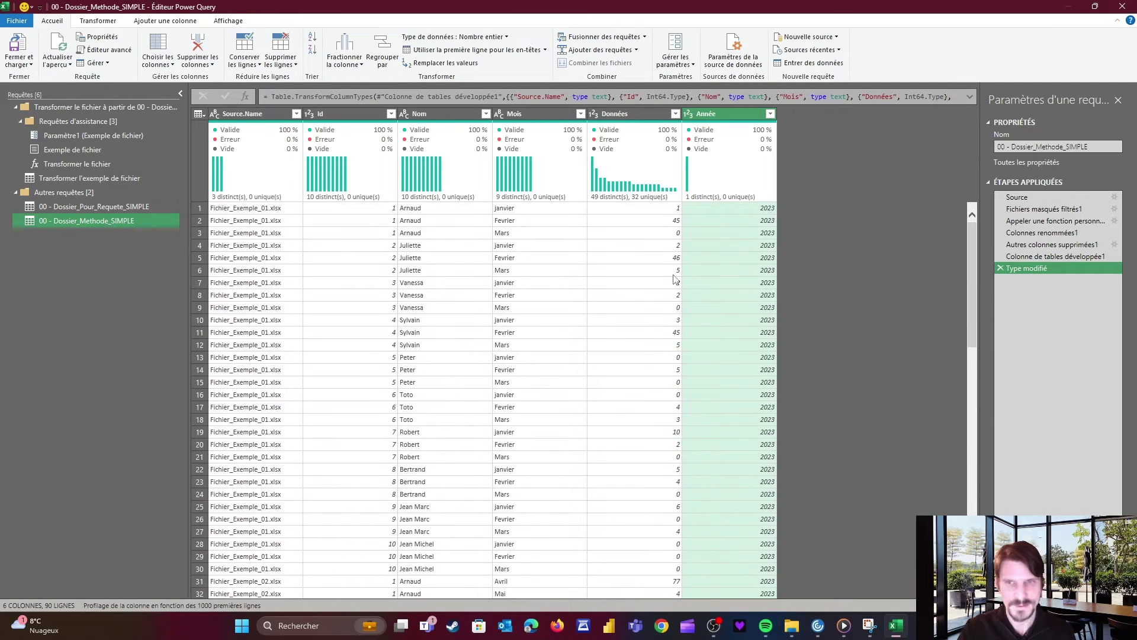
Examine the Source.Name column to see which rows come from each of the example files
click(563, 245)
click(260, 285)
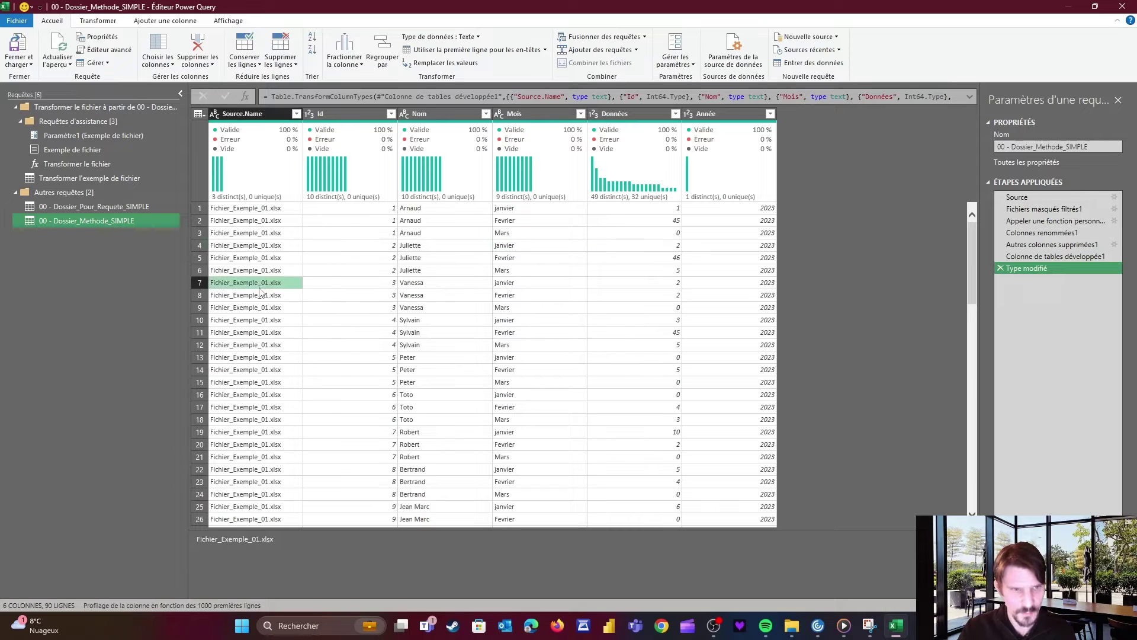
scroll(261, 305, down, 10)
click(263, 359)
scroll(261, 358, down, 7)
scroll(259, 414, down, 4)
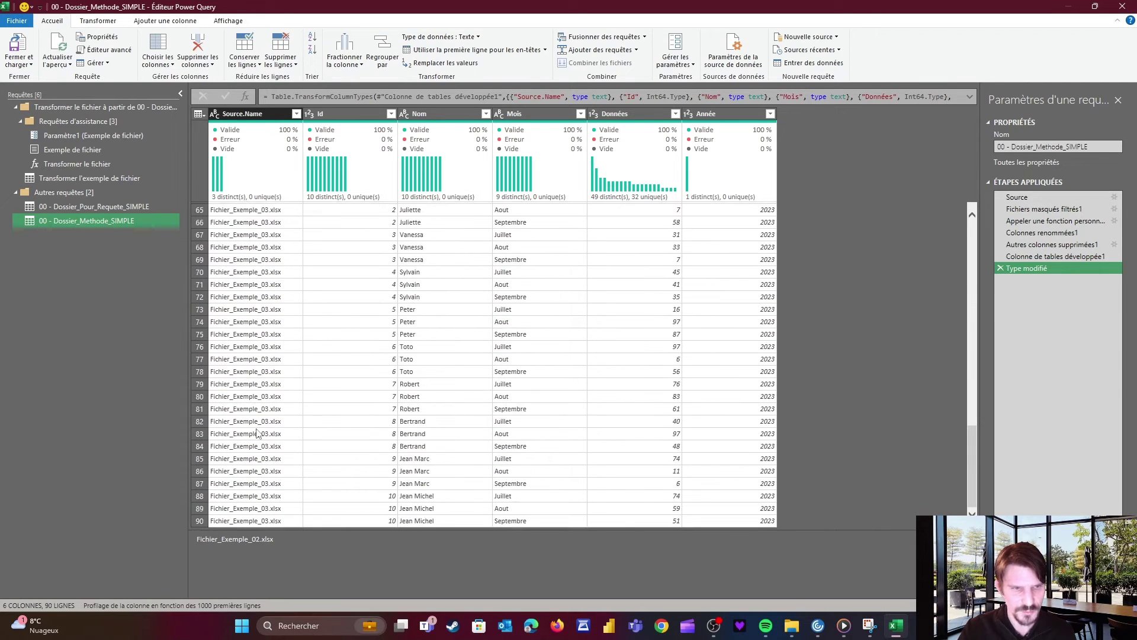
click(255, 449)
scroll(381, 278, up, 7)
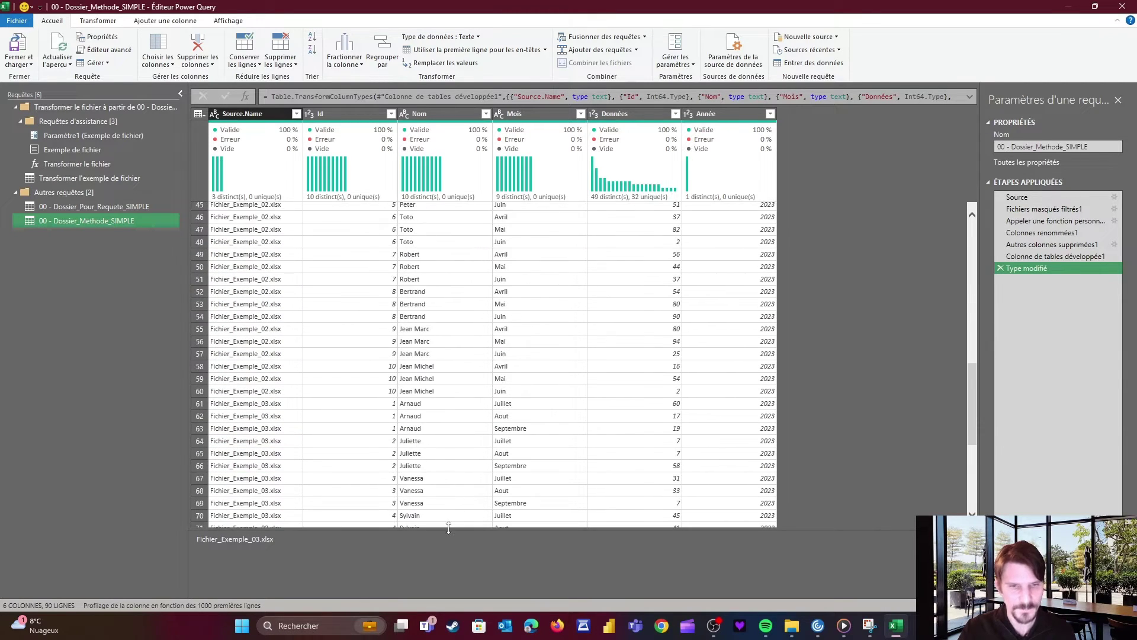
drag(432, 406, 433, 362)
scroll(432, 405, up, 5)
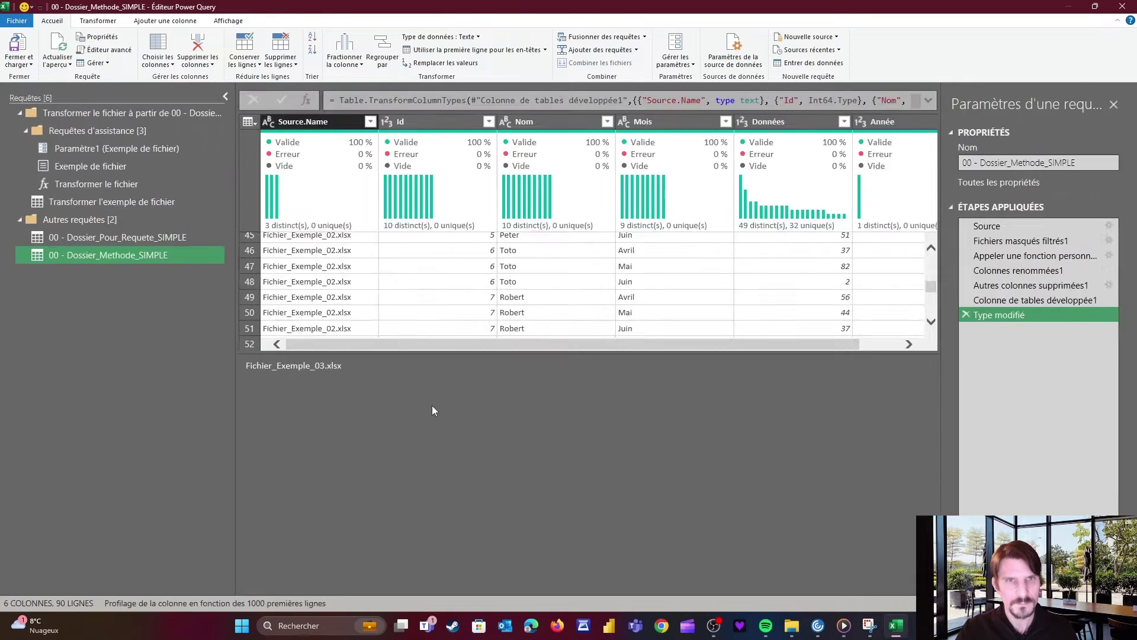
Inspect the generated helper queries Paramètre1 and Exemple de fichier
click(114, 122)
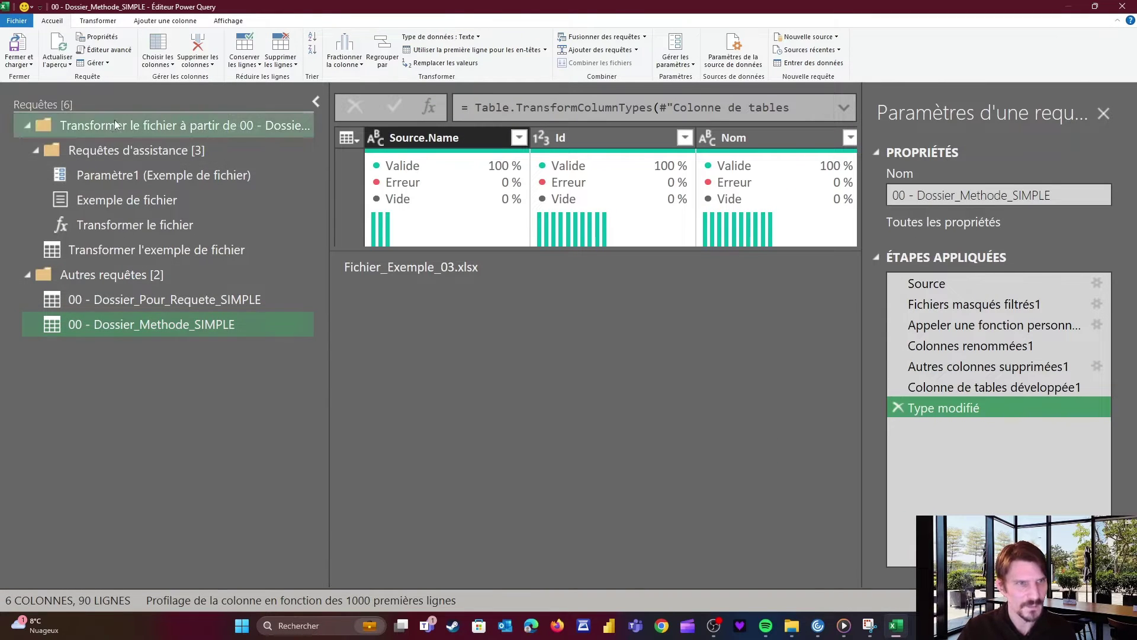
click(118, 148)
click(112, 174)
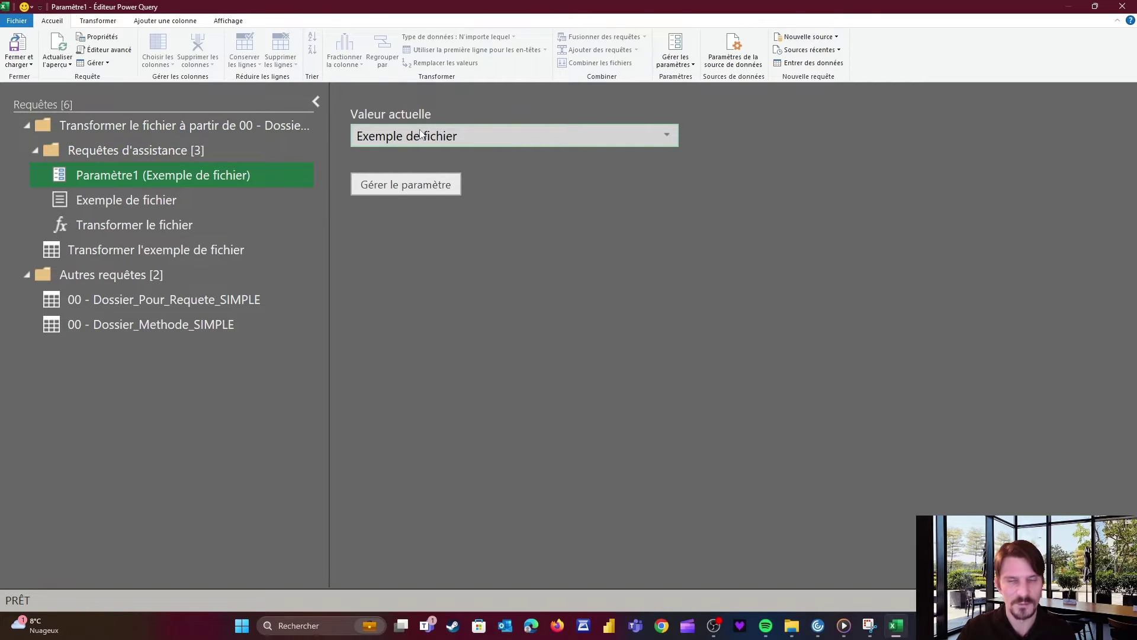
click(134, 201)
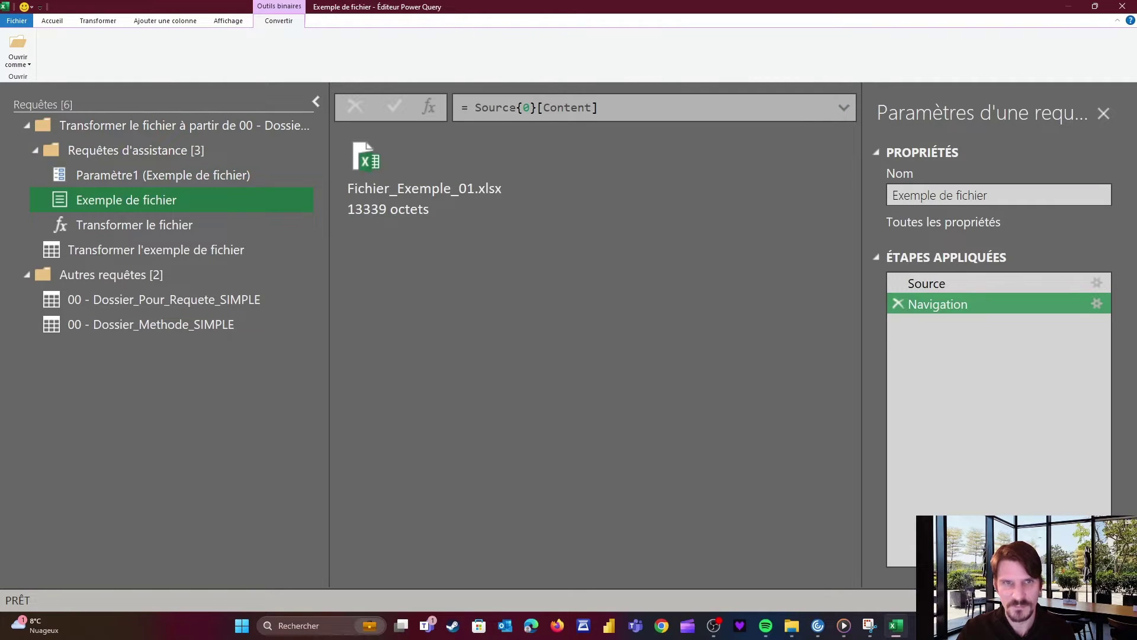
Expand and read the full formula of the Transformer le fichier function
click(125, 229)
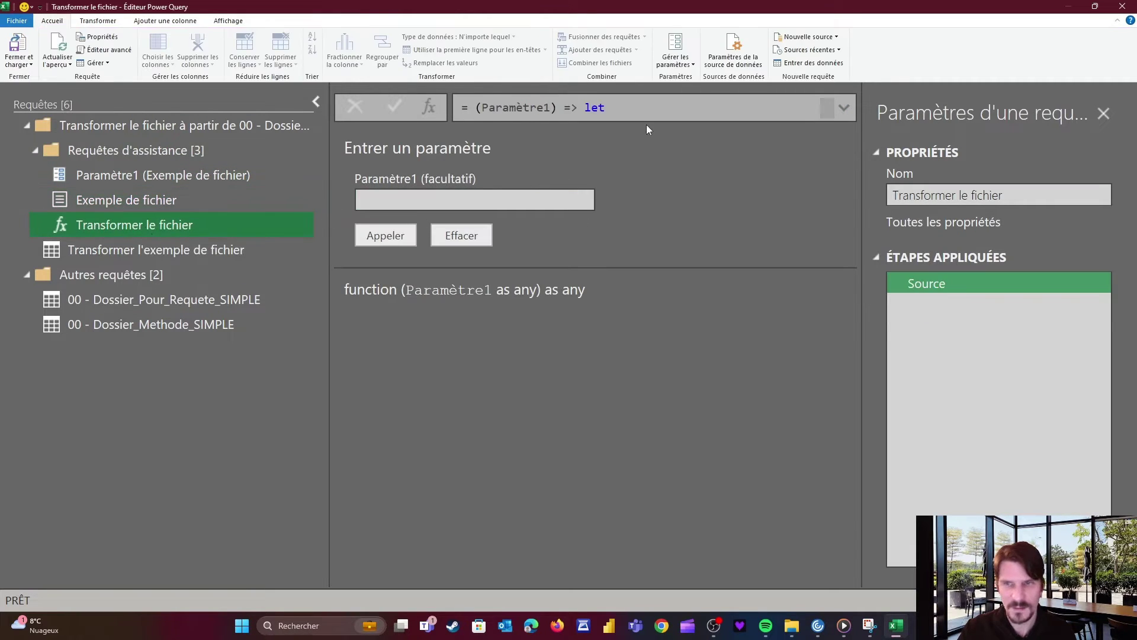
click(845, 109)
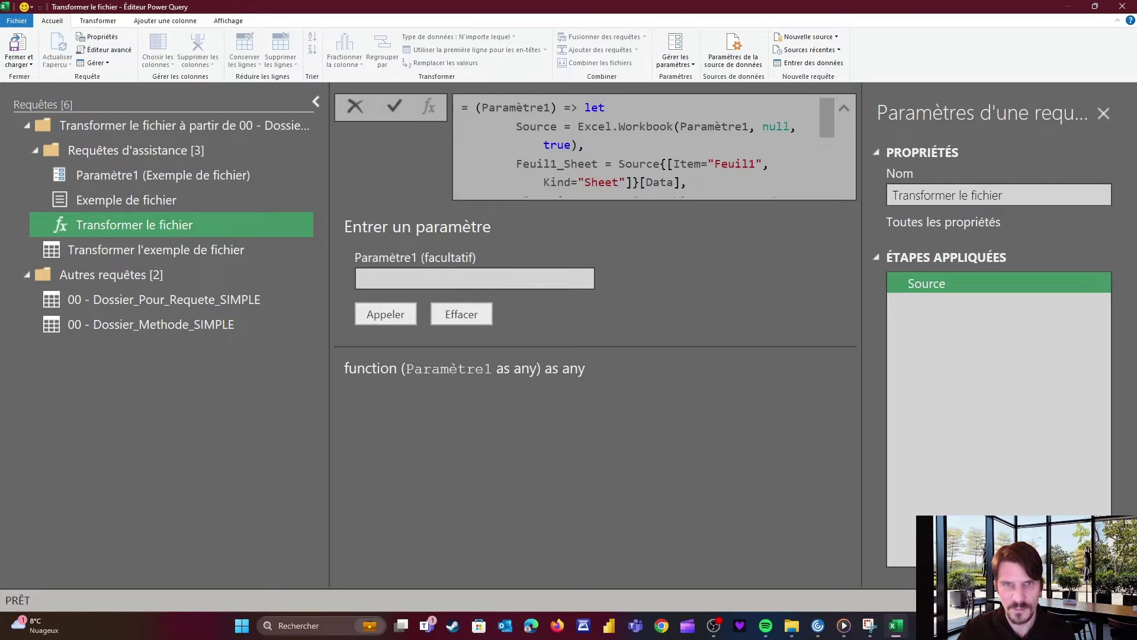
scroll(652, 148, down, 1)
scroll(651, 148, down, 1)
scroll(652, 148, up, 3)
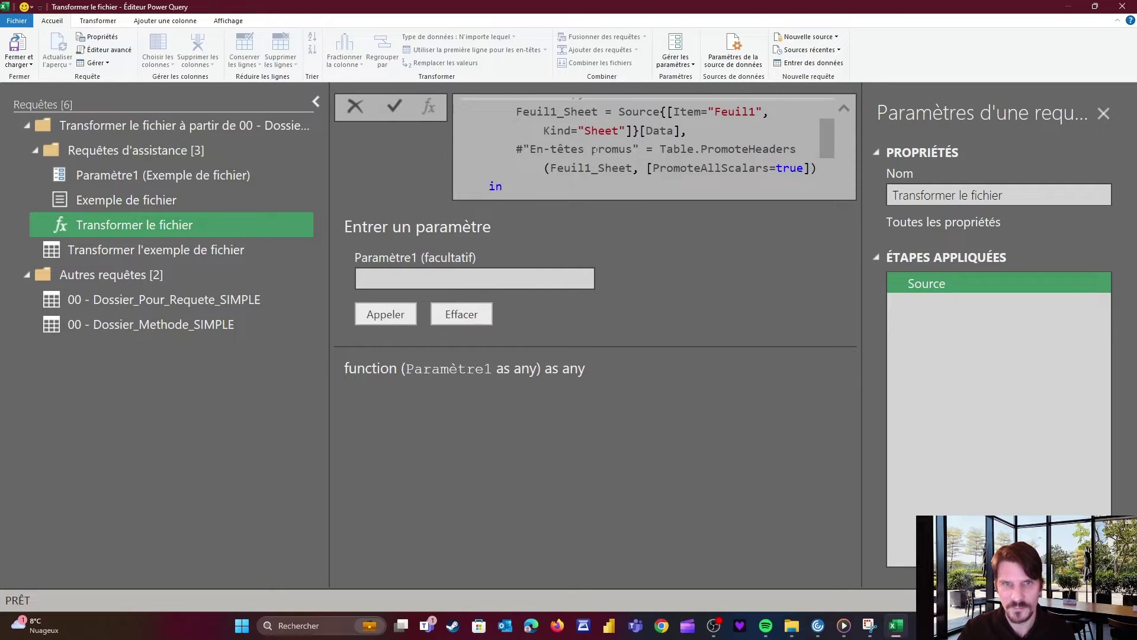
Check the columns of the Transformer l'exemple de fichier query, and collapse the group of generated transformation queries
click(173, 251)
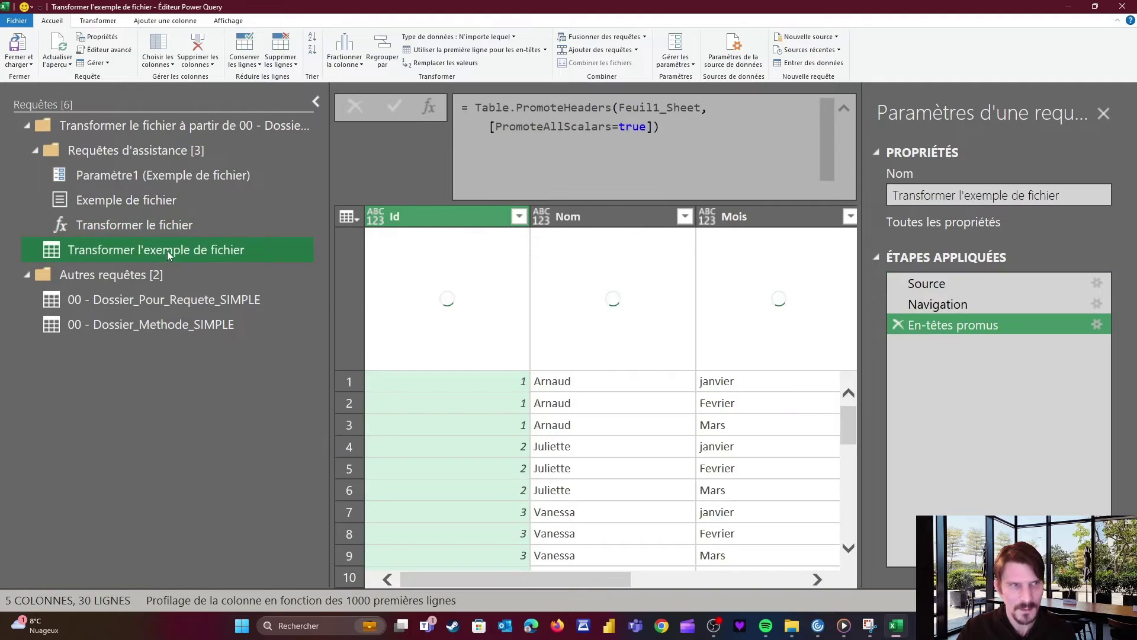
drag(550, 580, 723, 581)
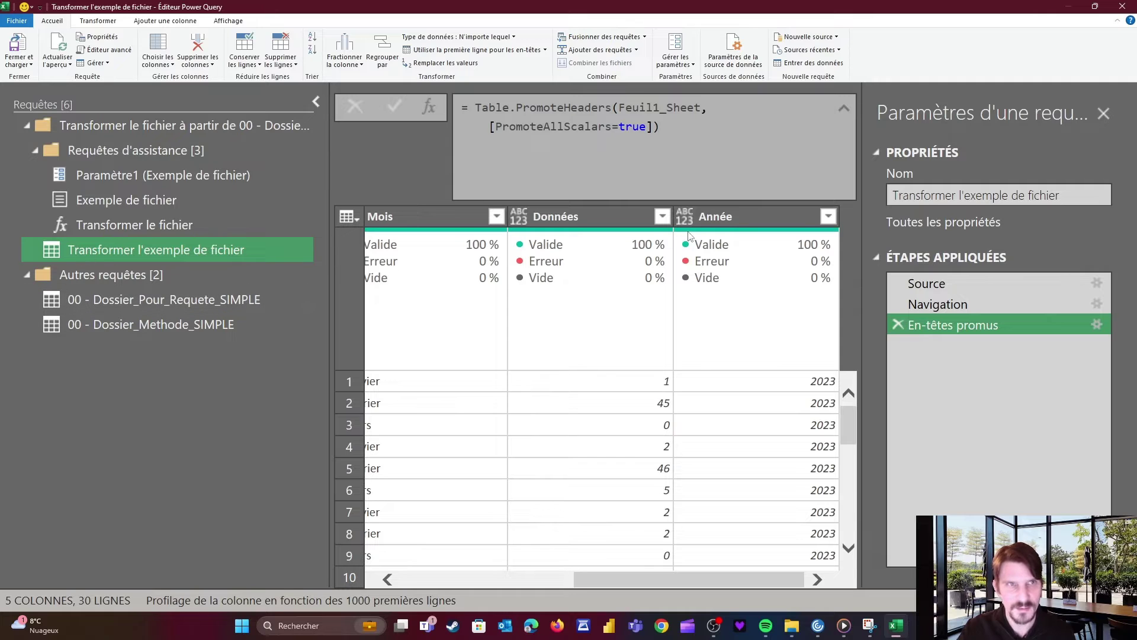
click(27, 125)
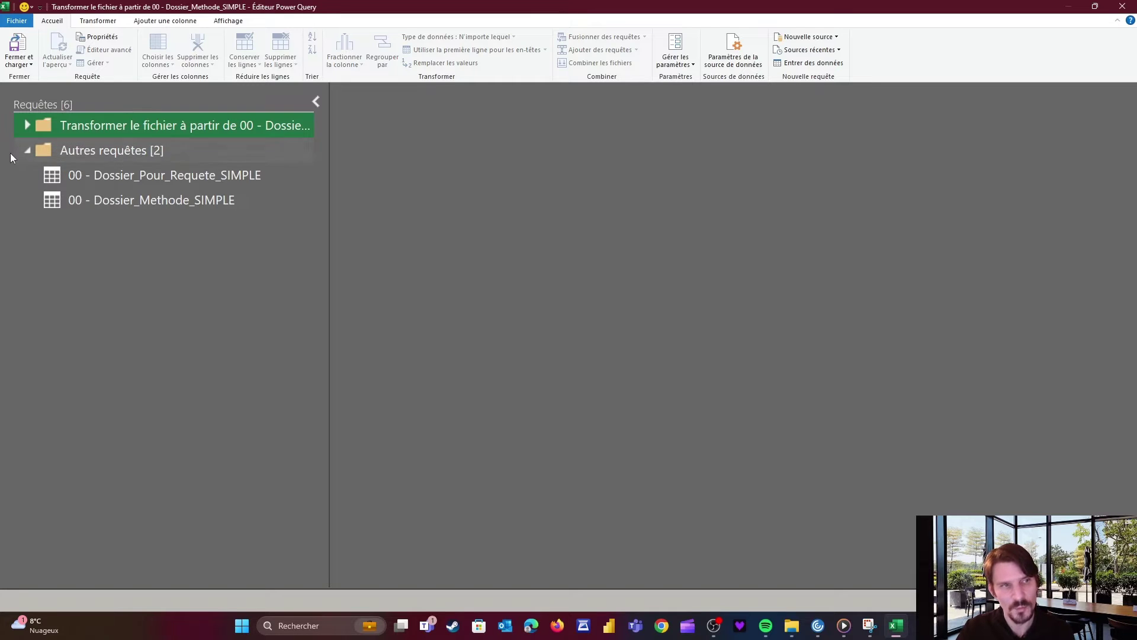
drag(101, 178, 77, 116)
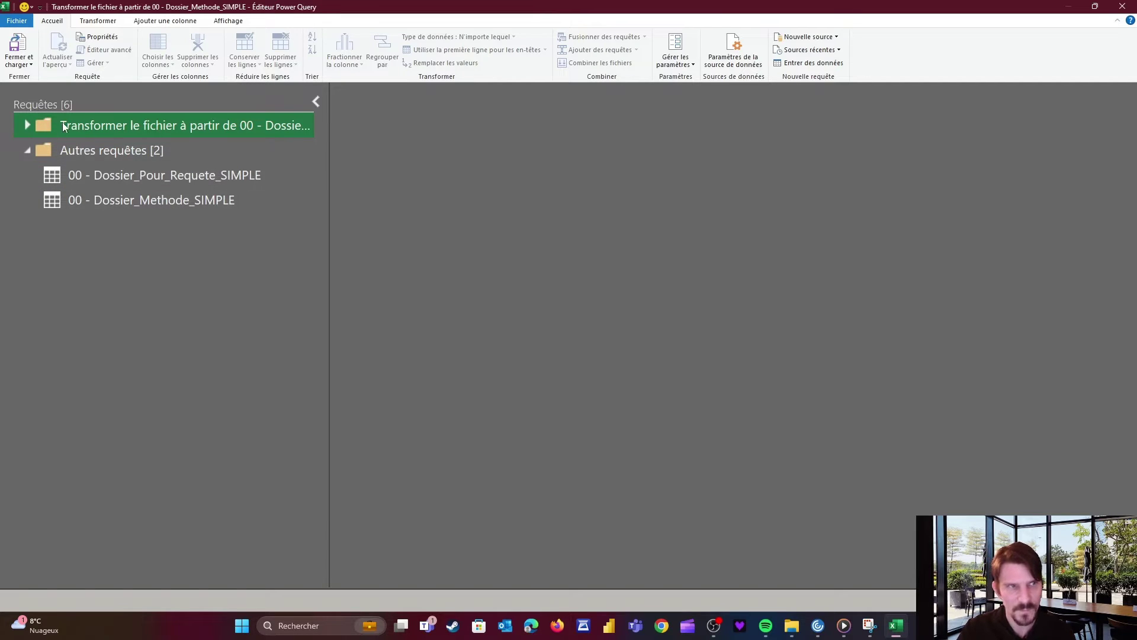
Make another duplicate of the original 00 - Dossier_Pour_Requete_SIMPLE query
click(158, 176)
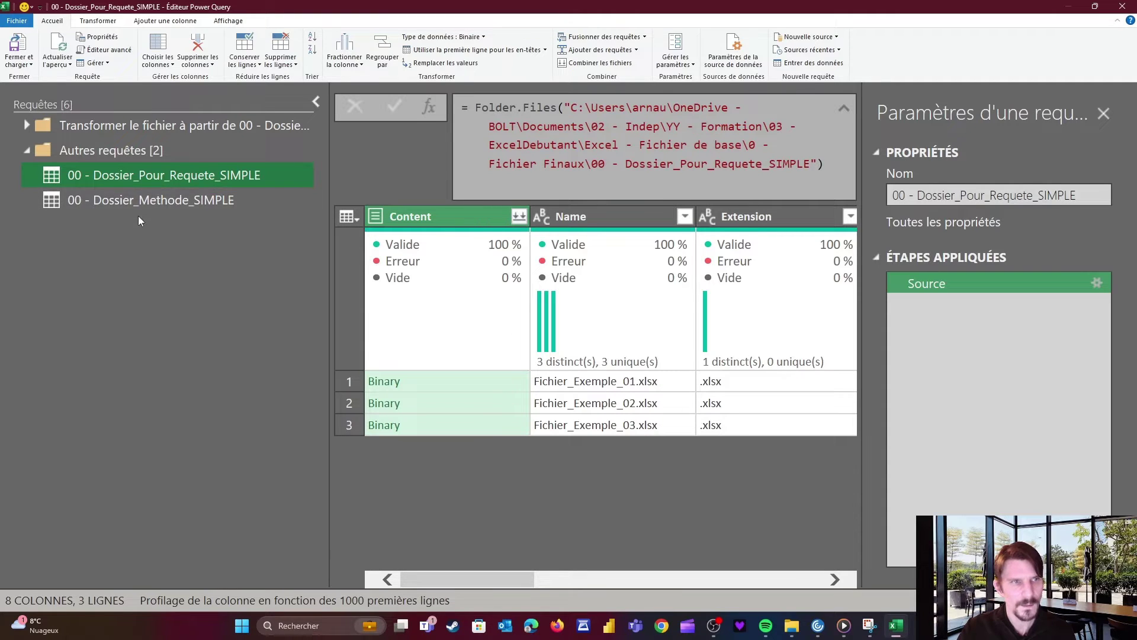
right_click(113, 178)
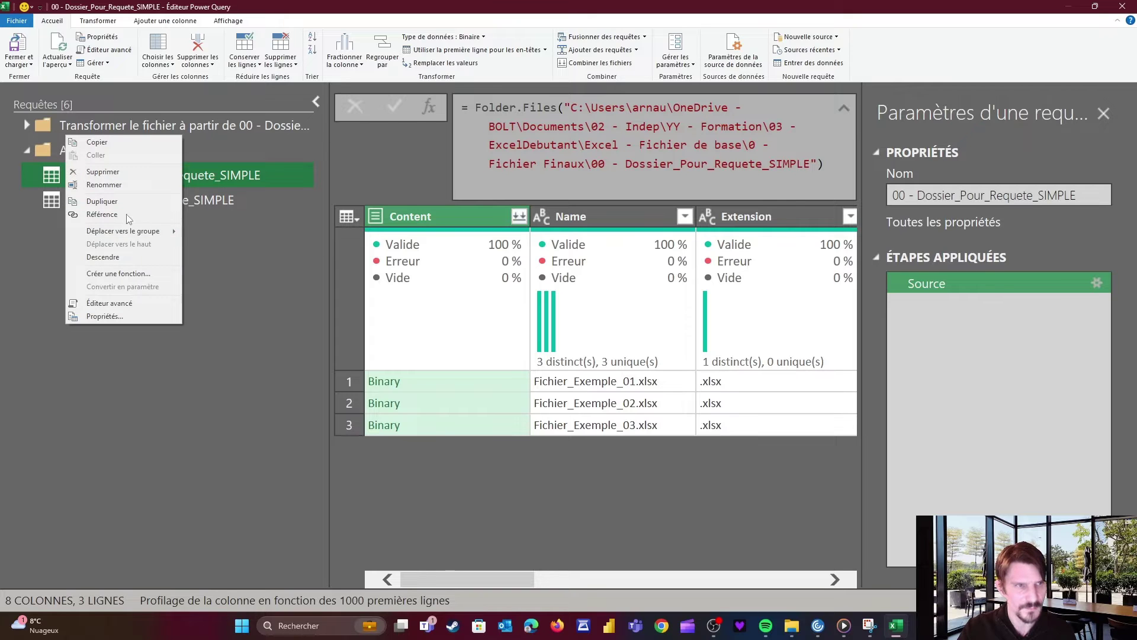
click(112, 201)
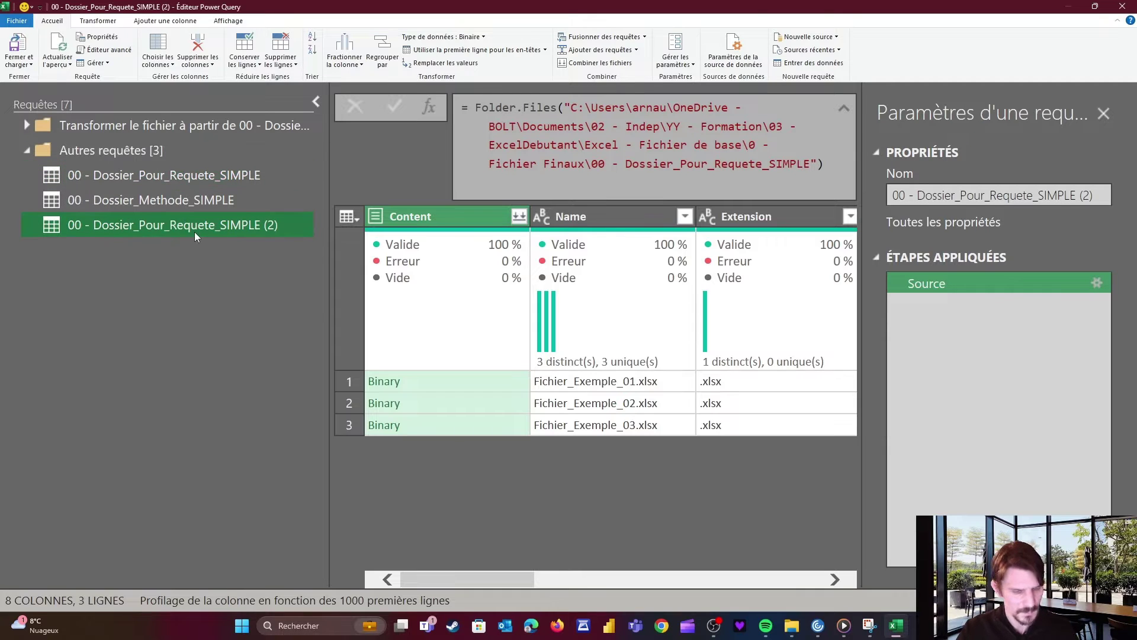
Preview each Binary entry in the Content column of the new duplicate query, enlarging the table area above the preview
key(ctrl+minus)
key(ctrl+minus)
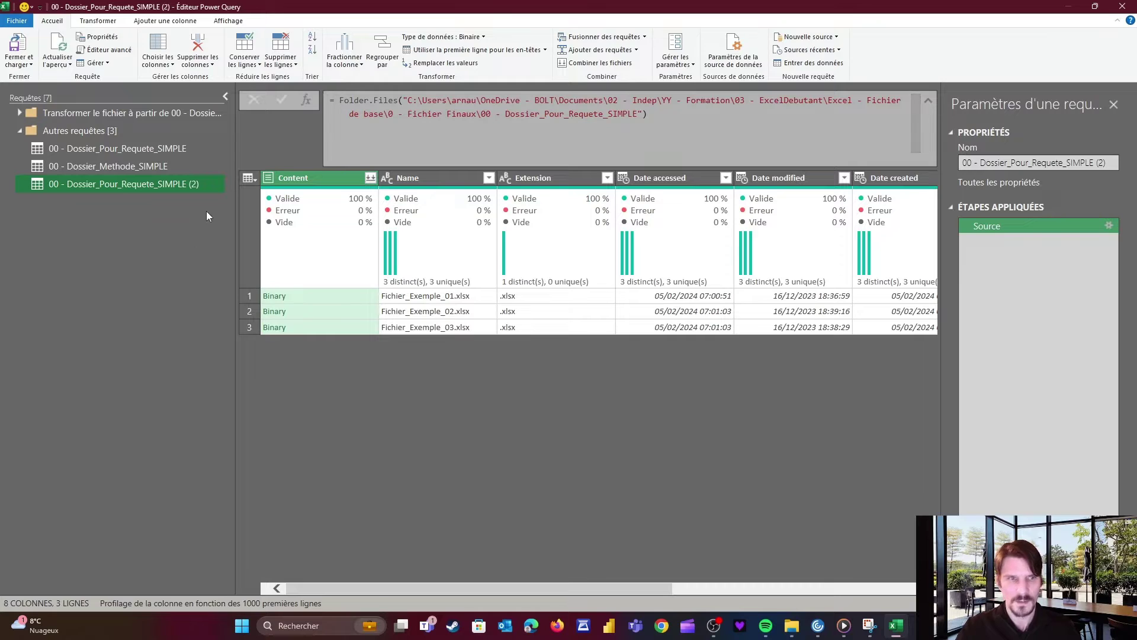
click(321, 295)
click(325, 309)
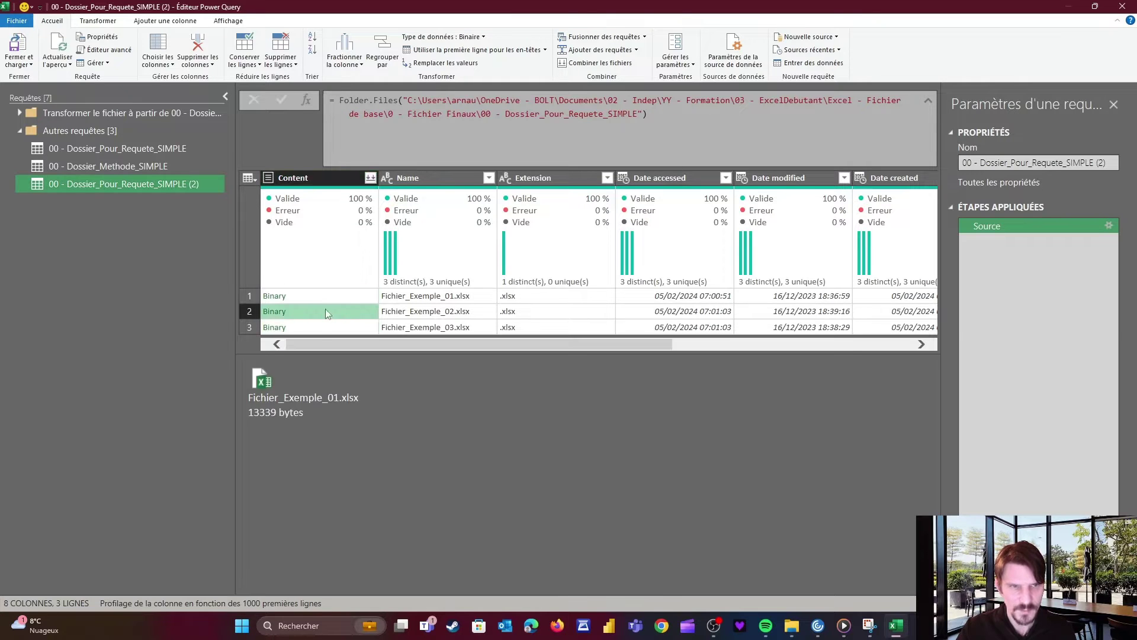
click(324, 327)
drag(336, 353, 338, 405)
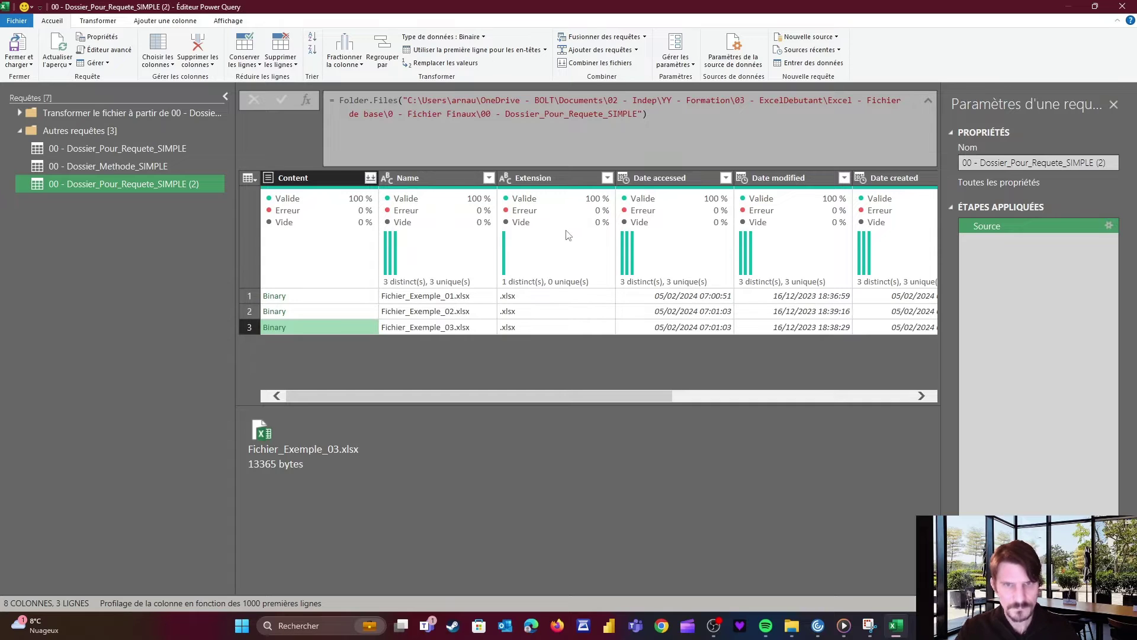
key(ctrl+shift+plus)
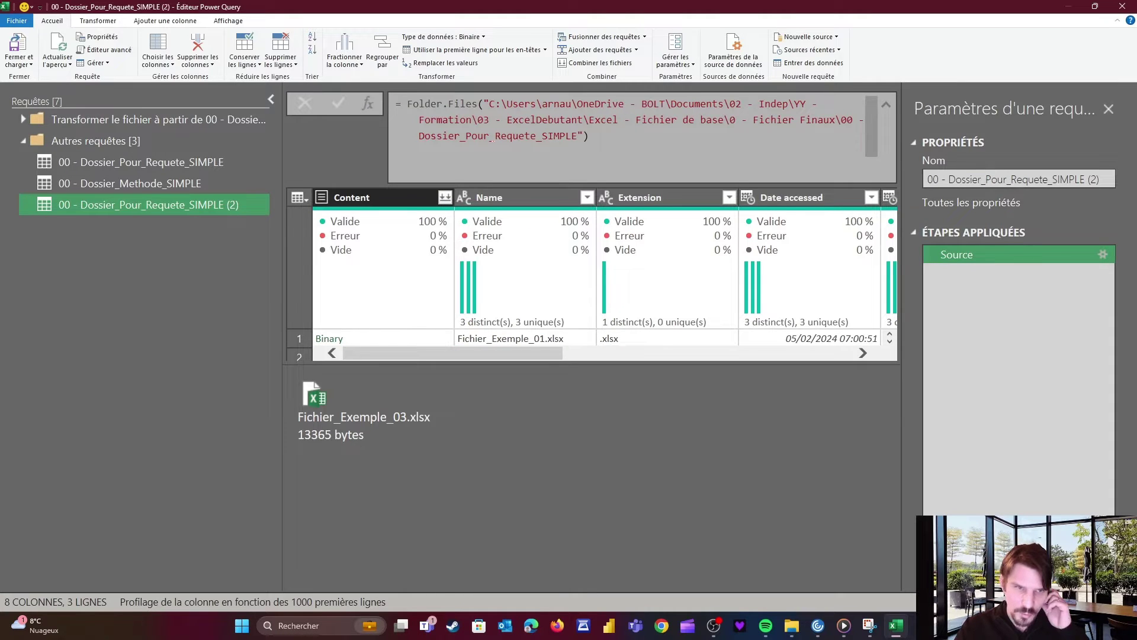
Add a step after Source with the formula = Table.TransformCOlumns(Source, {"Content", Excel.Workbook})
click(368, 104)
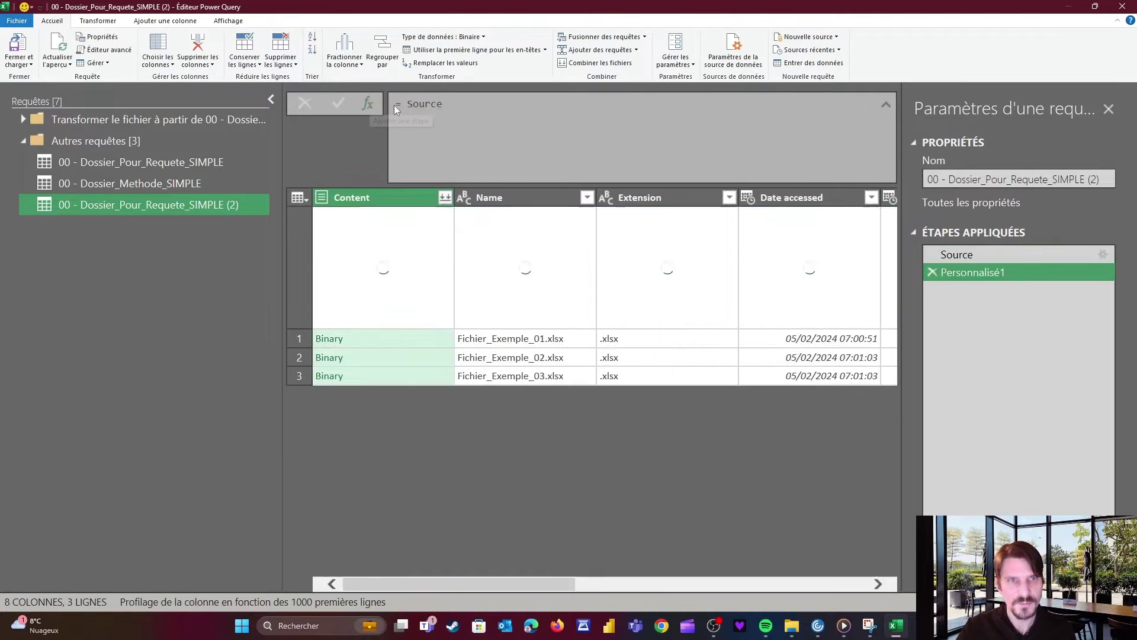
click(407, 104)
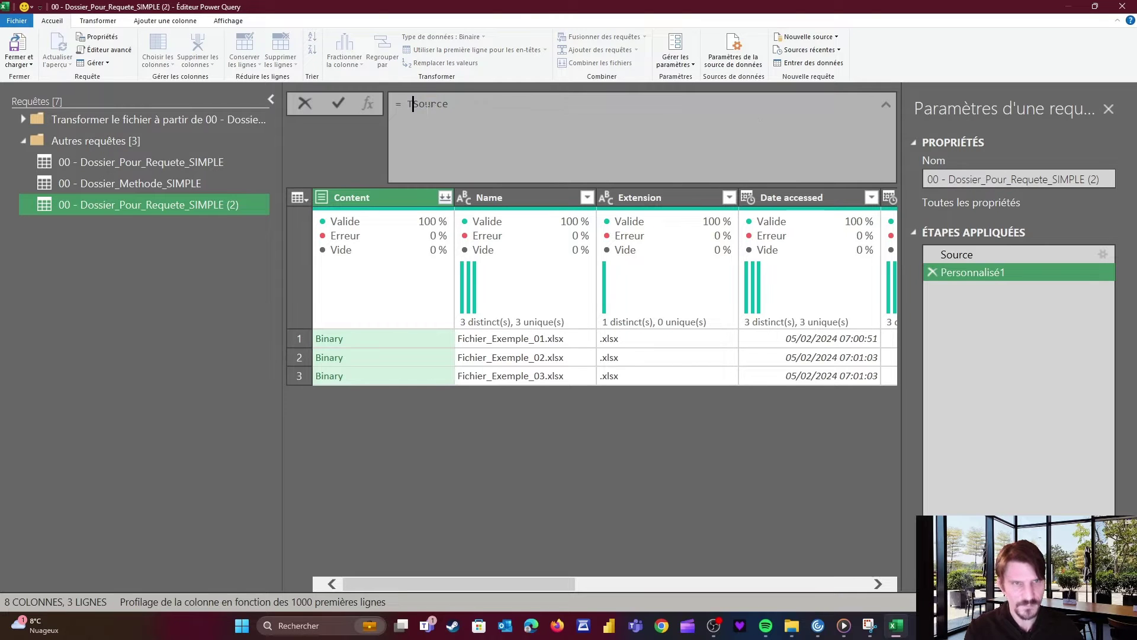
text(Table.Transform)
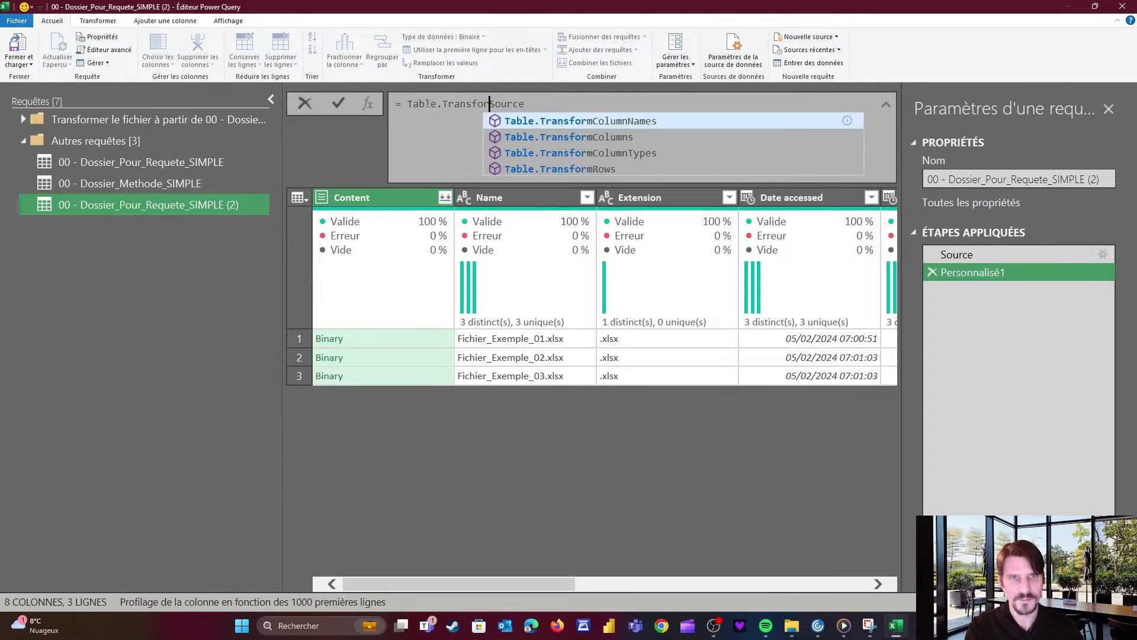
text(COlumns(Source)
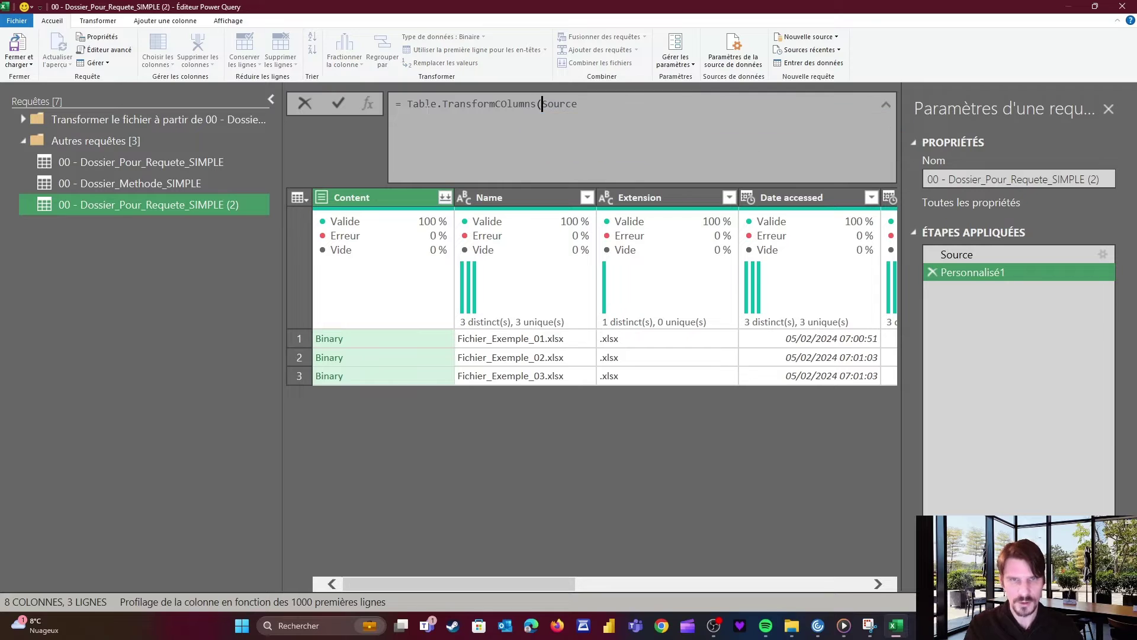
text(, )
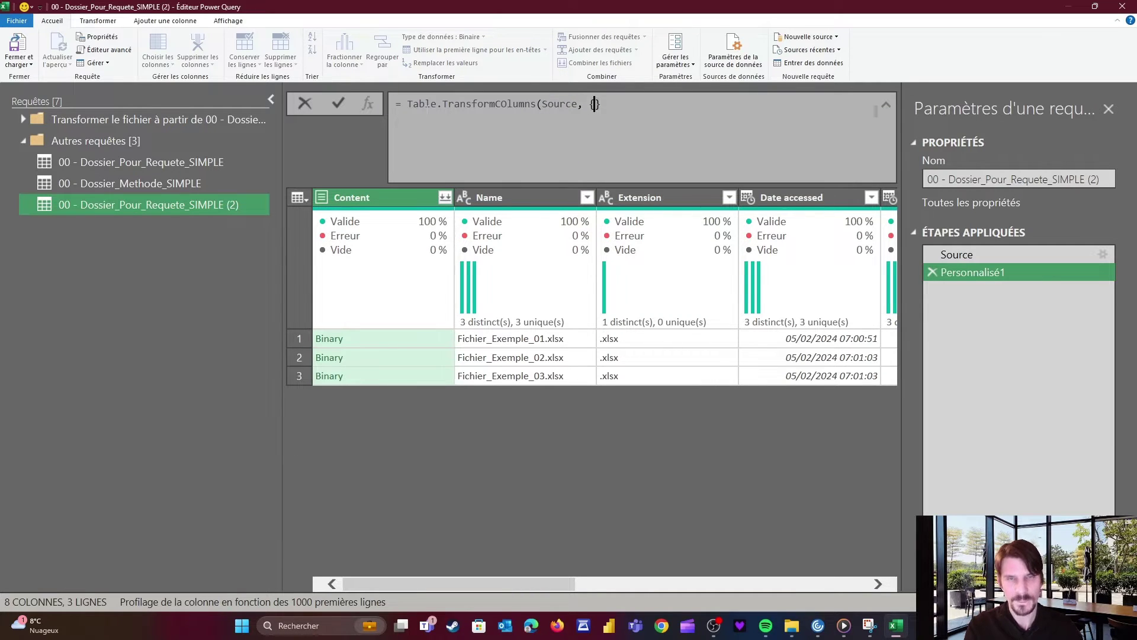
text({"Content")
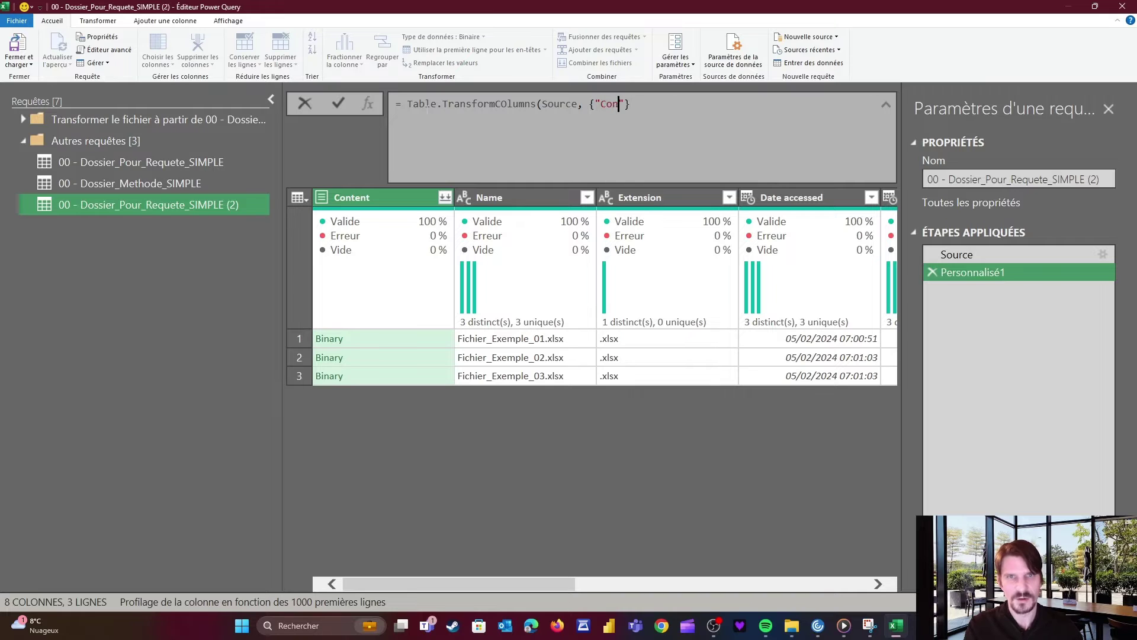
text(, Excel.W)
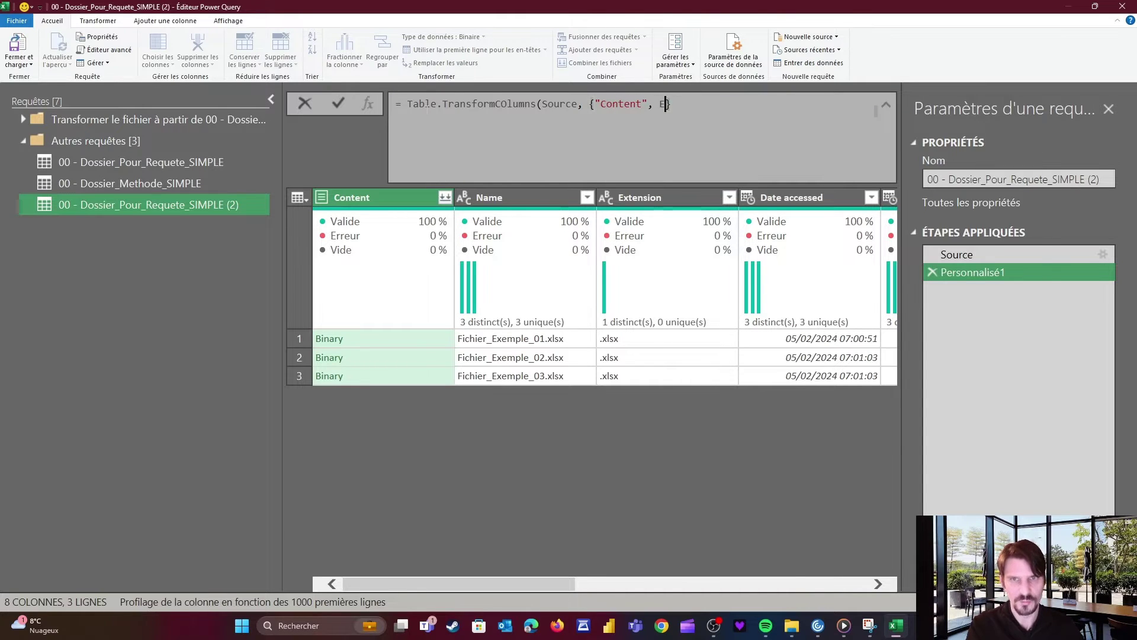
text(ork)
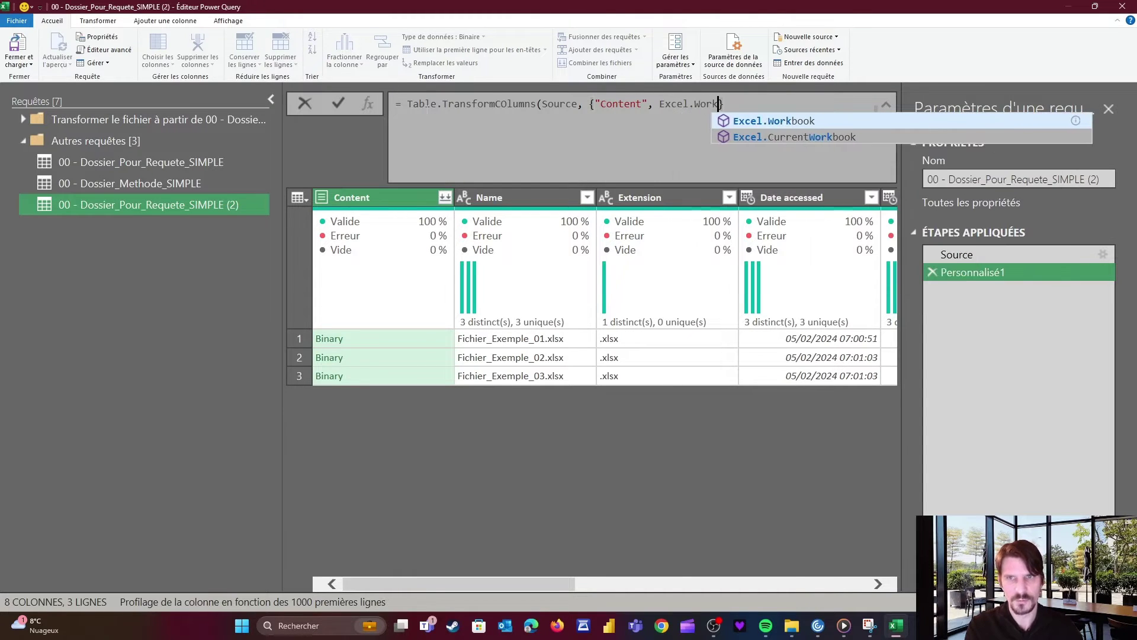
text(book})
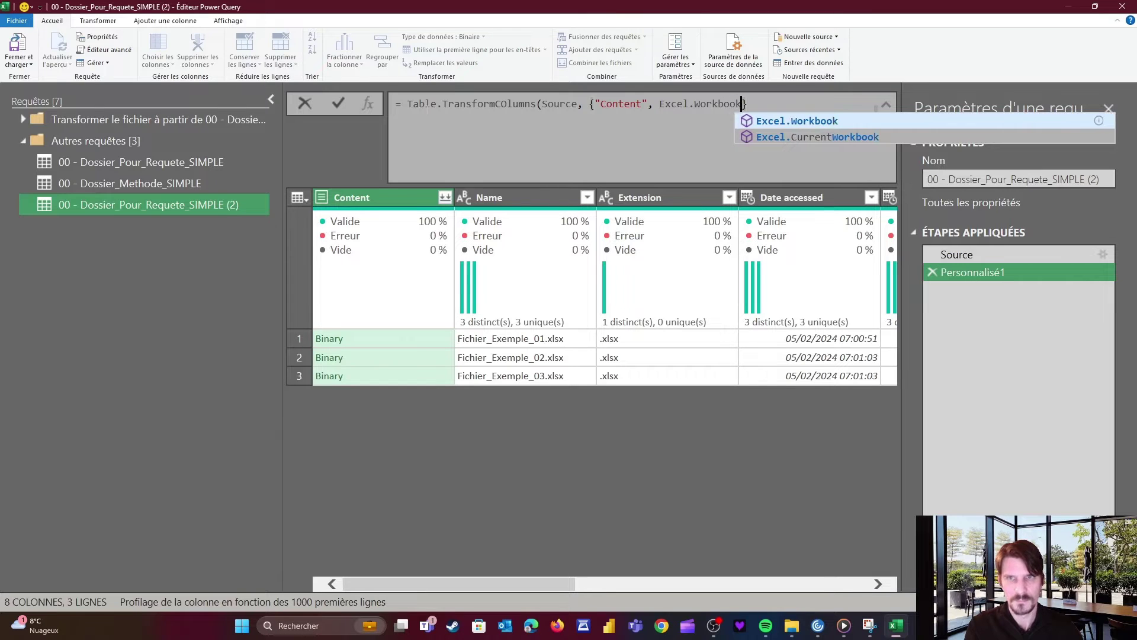
text())
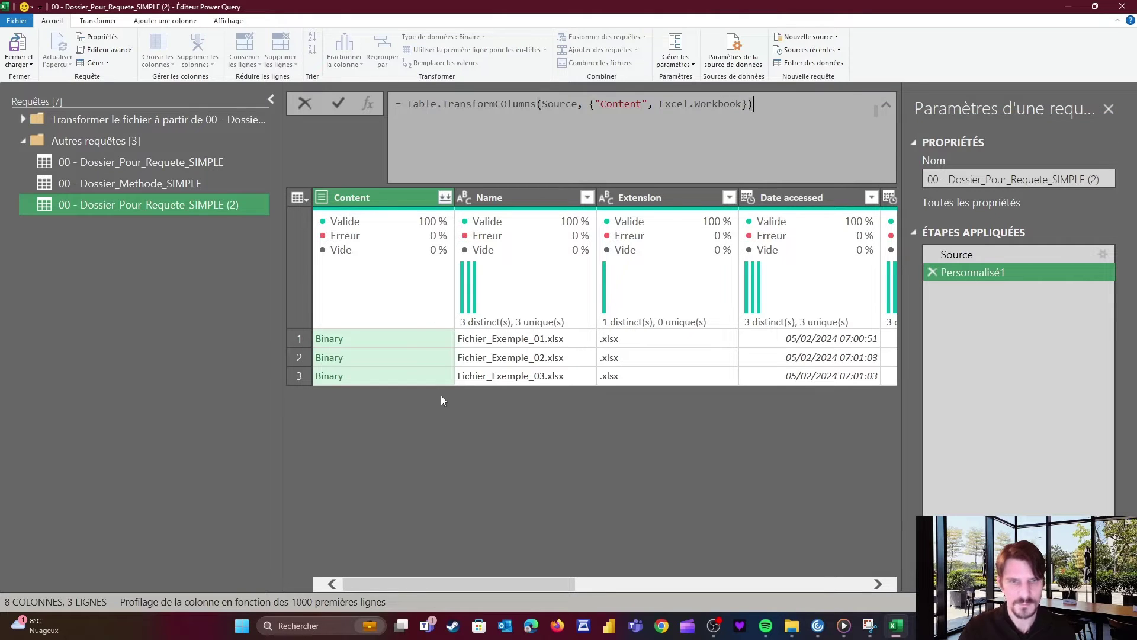
key(Return)
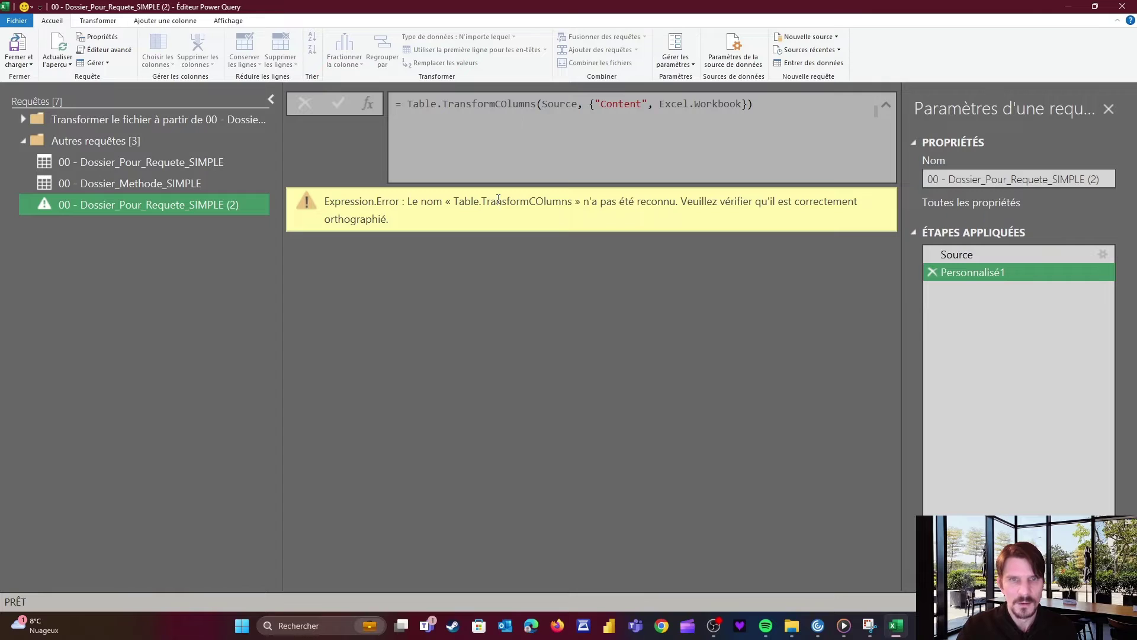
Correct the function name in the added step's formula to Table.TransformColumns
click(508, 105)
key(BackSpace)
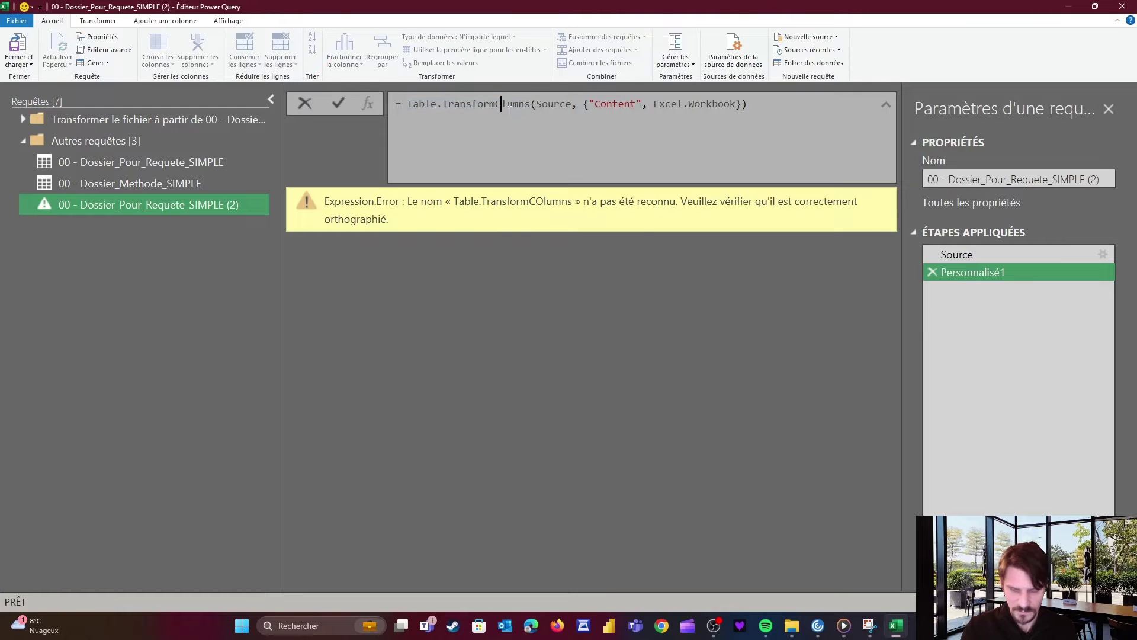
text(o)
key(Return)
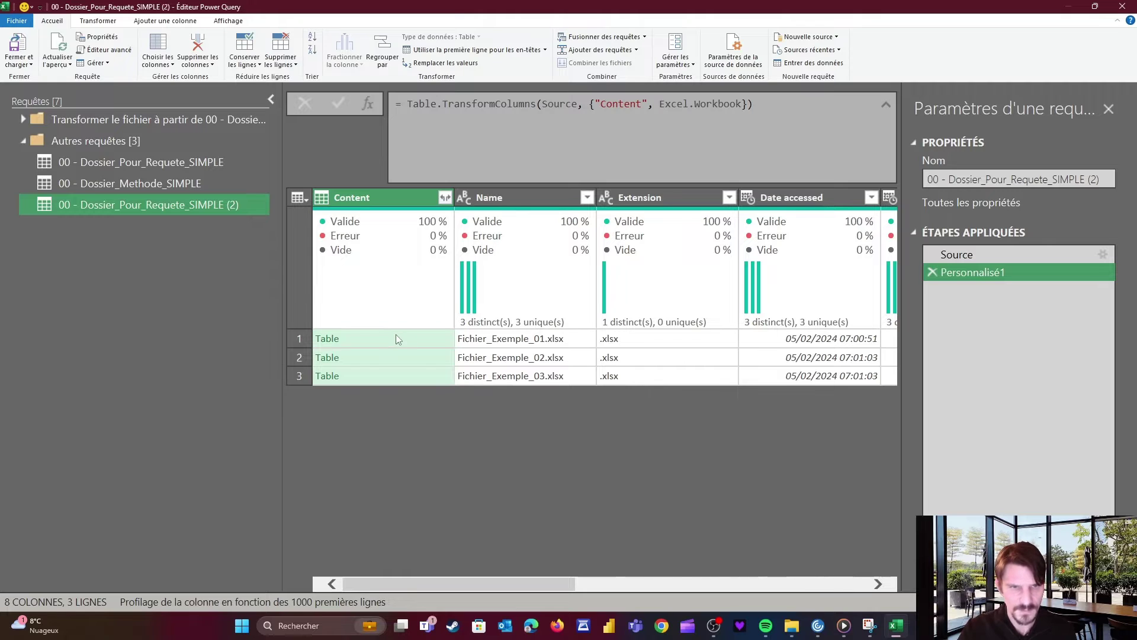
Preview the first table in the Content column, and expand Content into all its columns without the original name as prefix
click(396, 338)
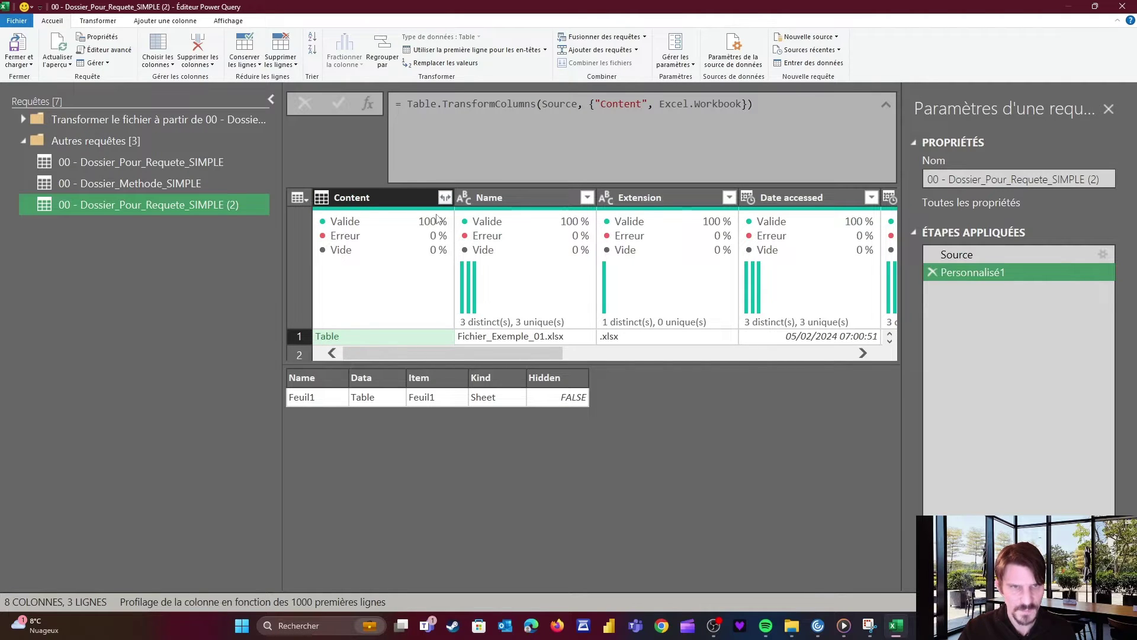
click(445, 198)
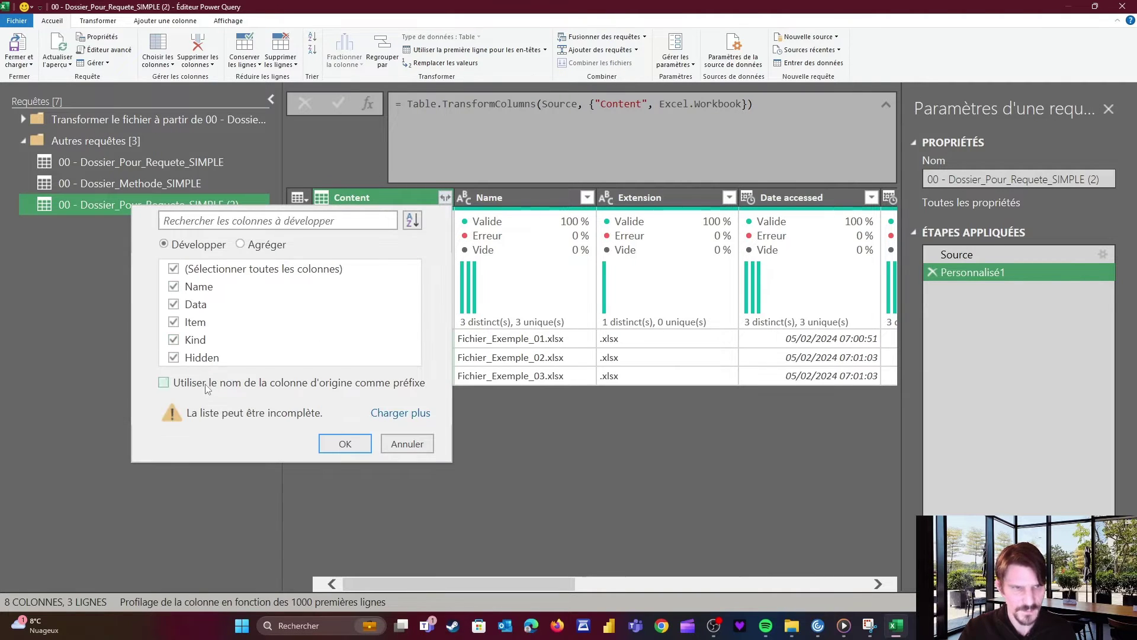
click(346, 441)
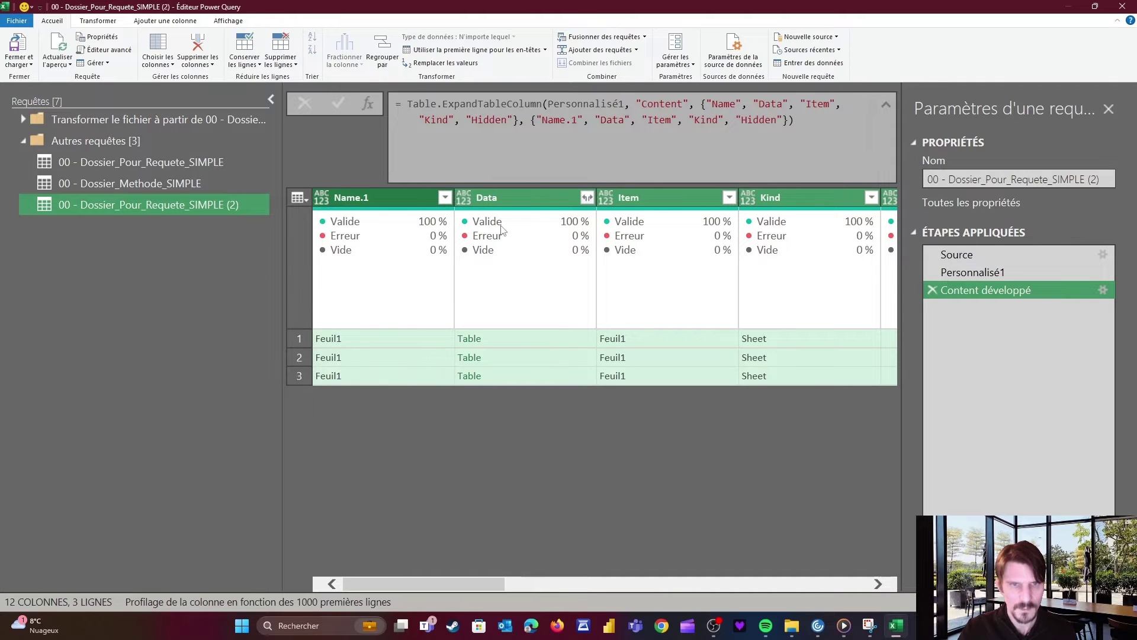
Preview each table in the Data column to compare the files' columns and header rows, enlarging the area above the preview
click(514, 335)
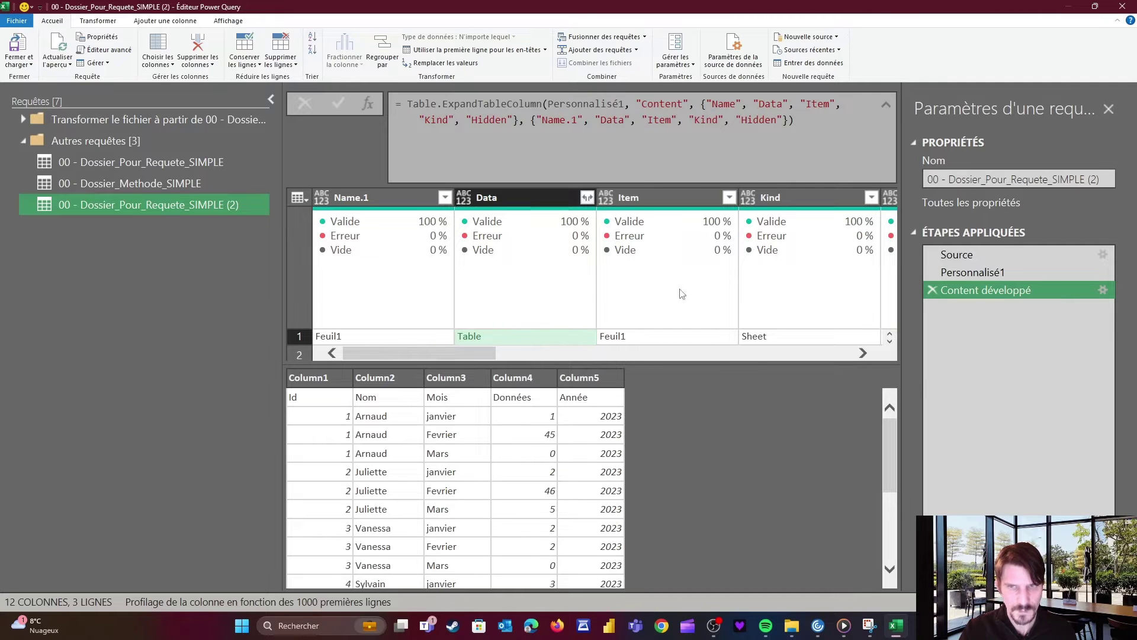
drag(688, 361, 688, 405)
click(518, 356)
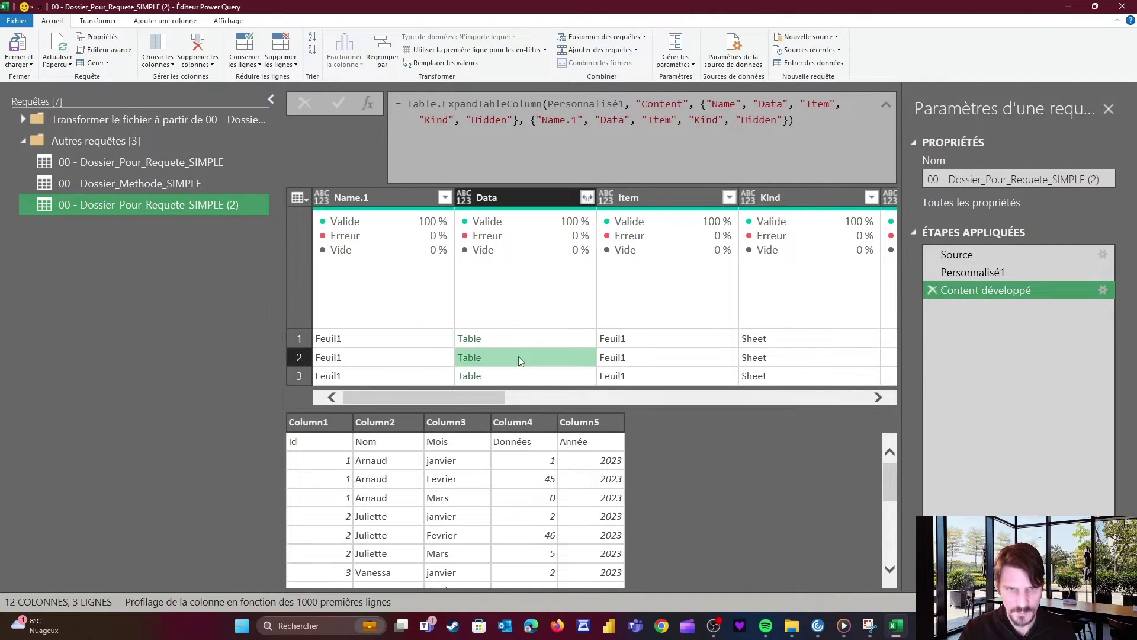
click(503, 378)
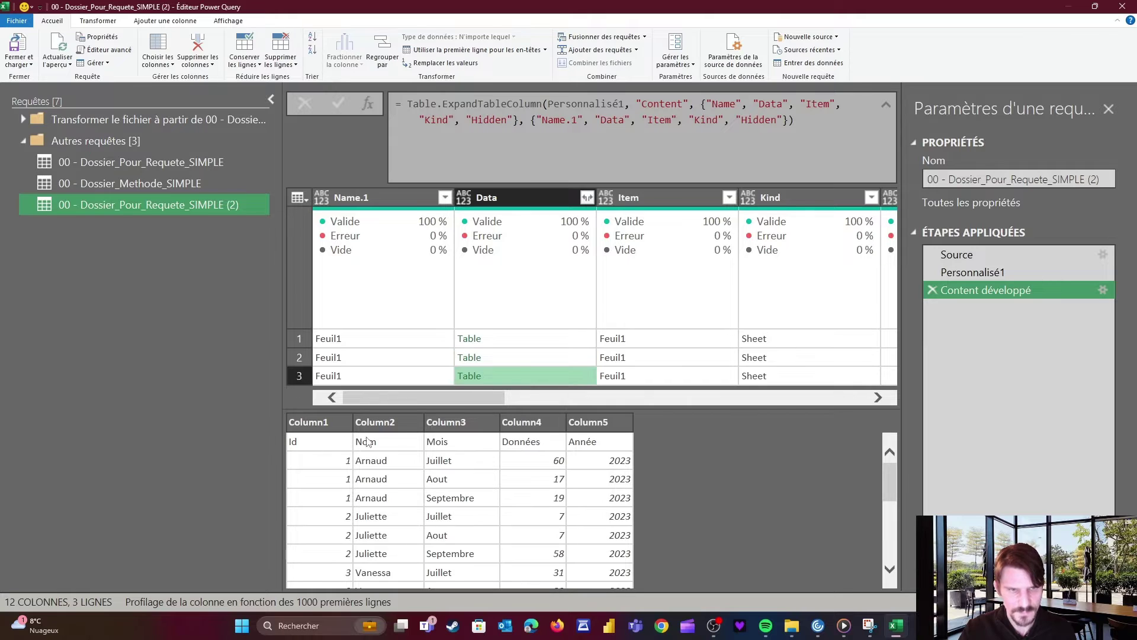
click(541, 357)
click(503, 339)
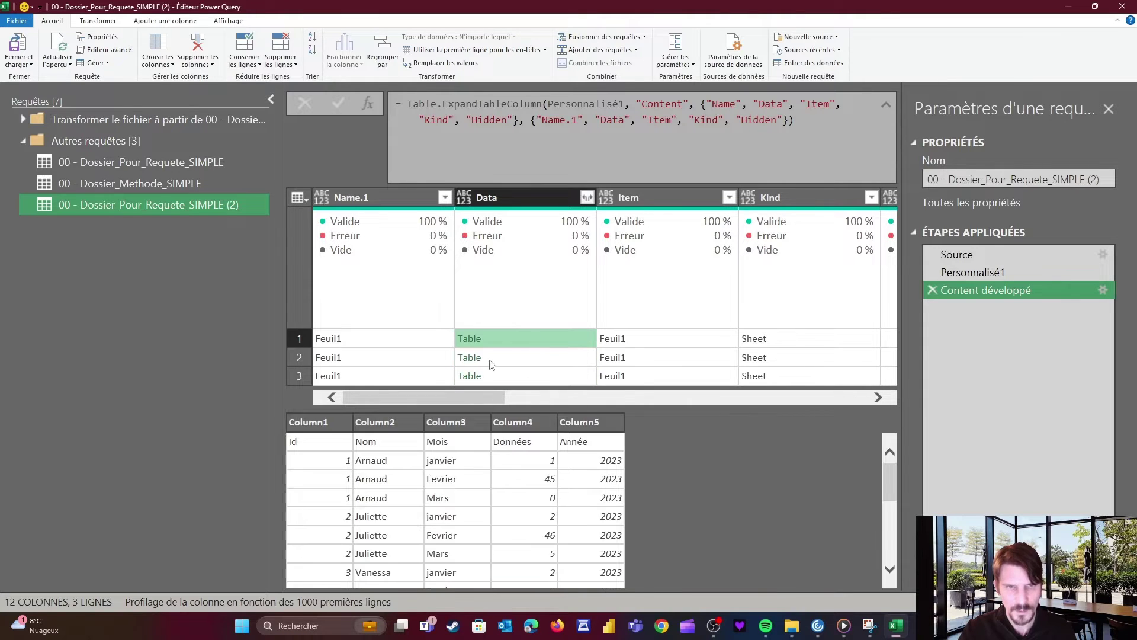
click(525, 357)
click(520, 376)
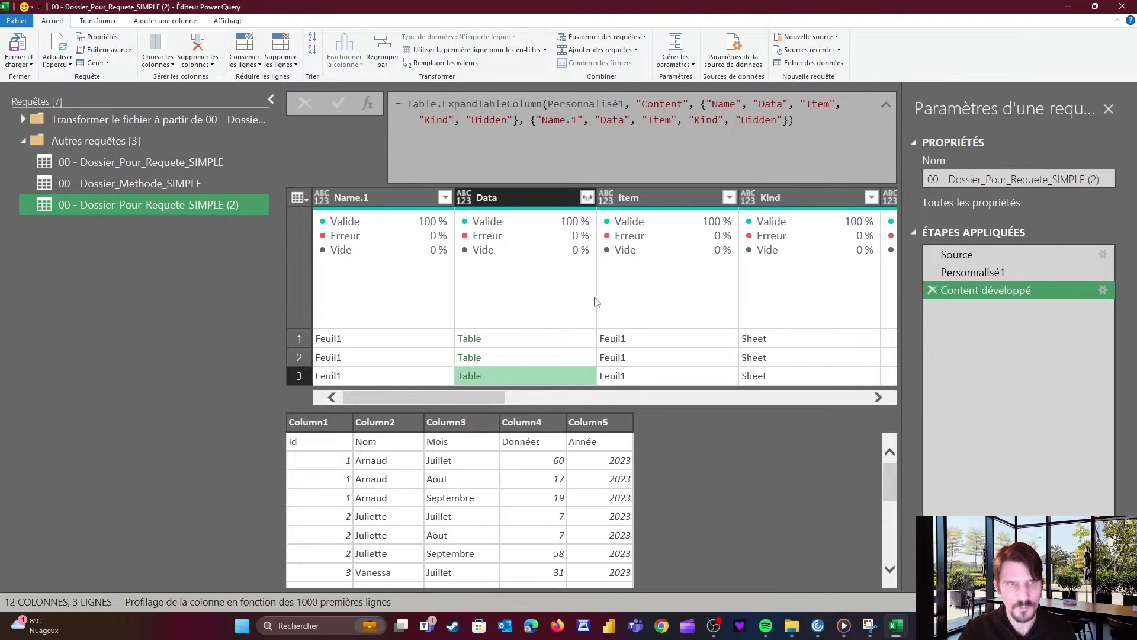
Add a custom column named New_Data with the formula = Table.PromoteHeaders([Data])
click(166, 21)
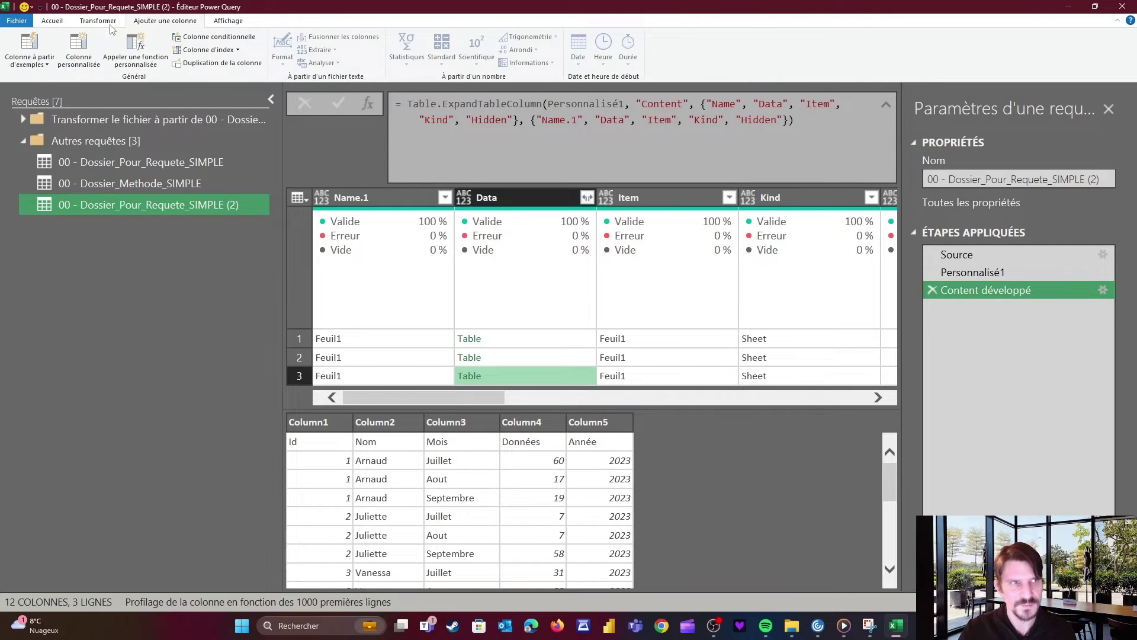
click(87, 66)
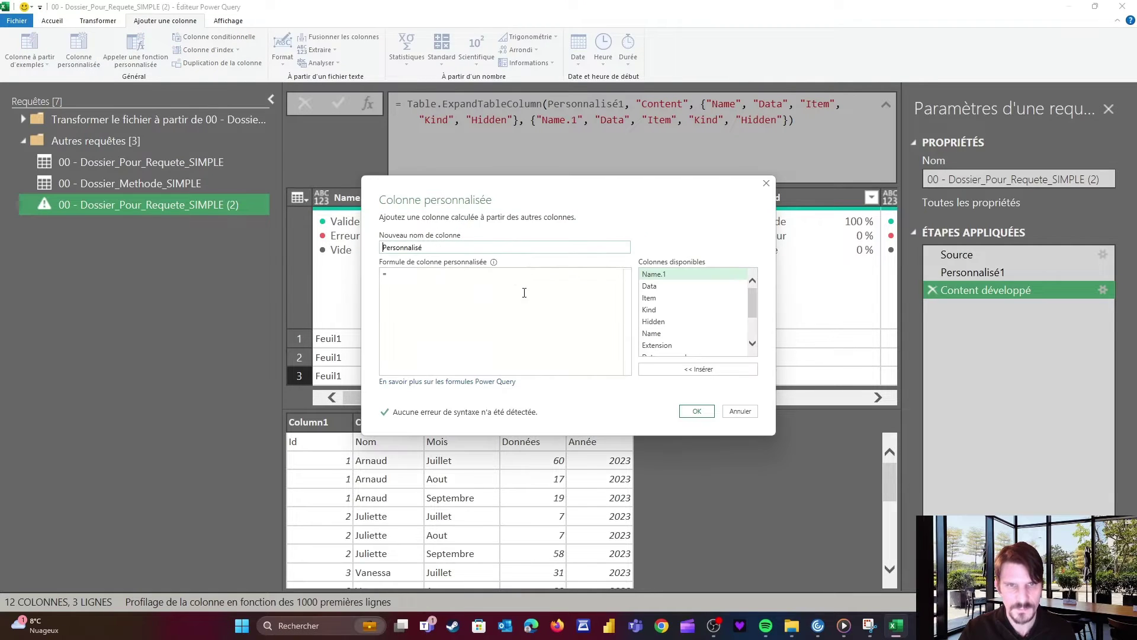
text(T)
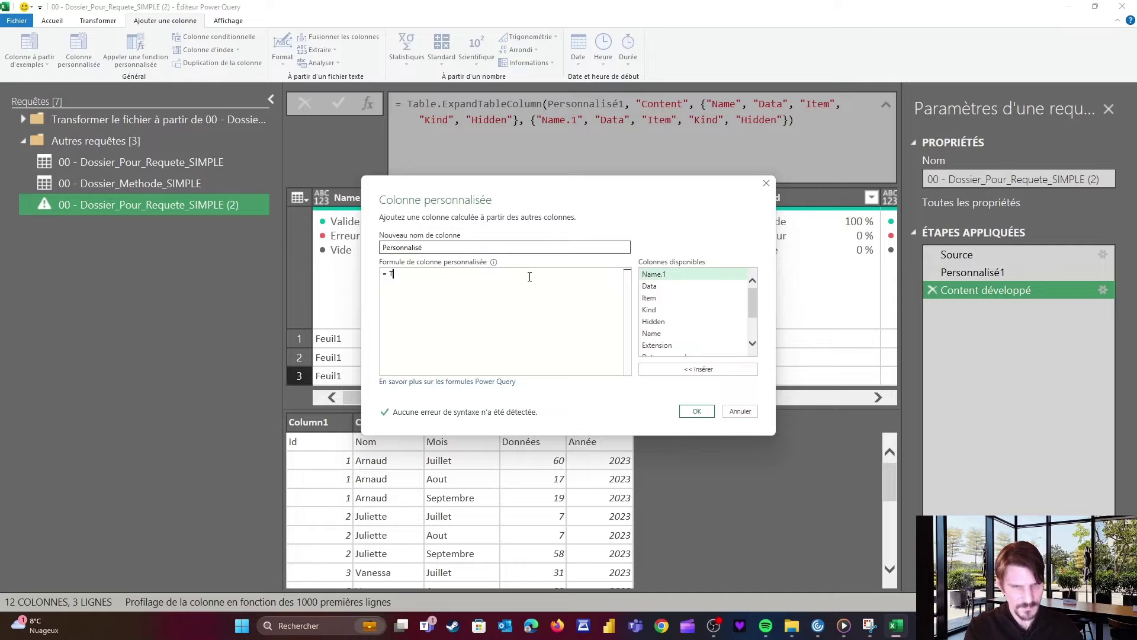
text(able.P)
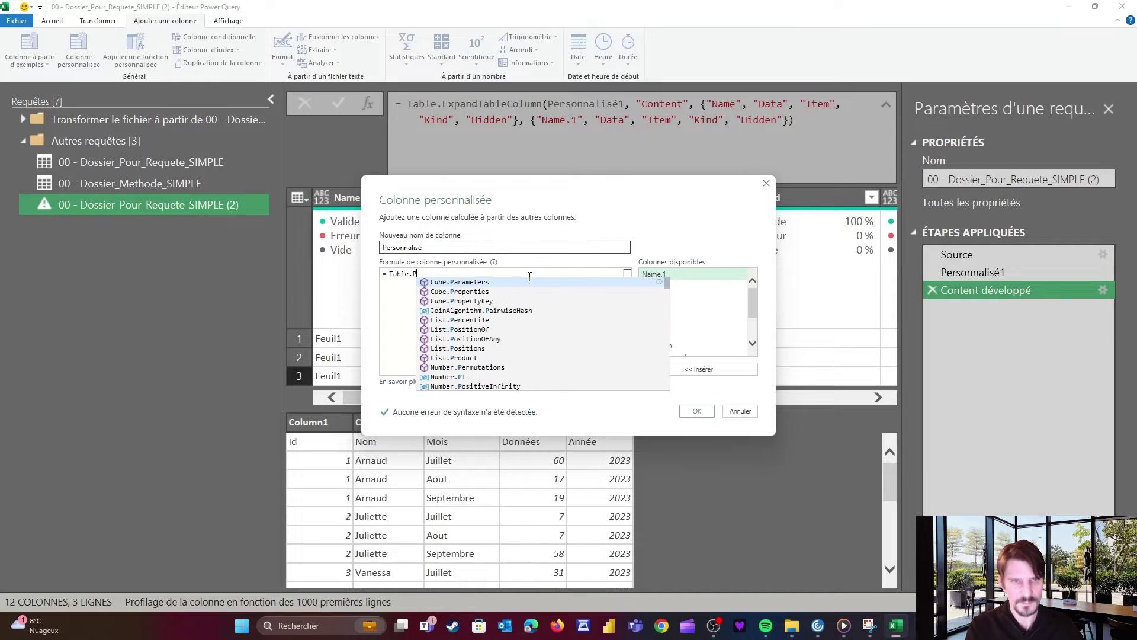
text(romoteHea)
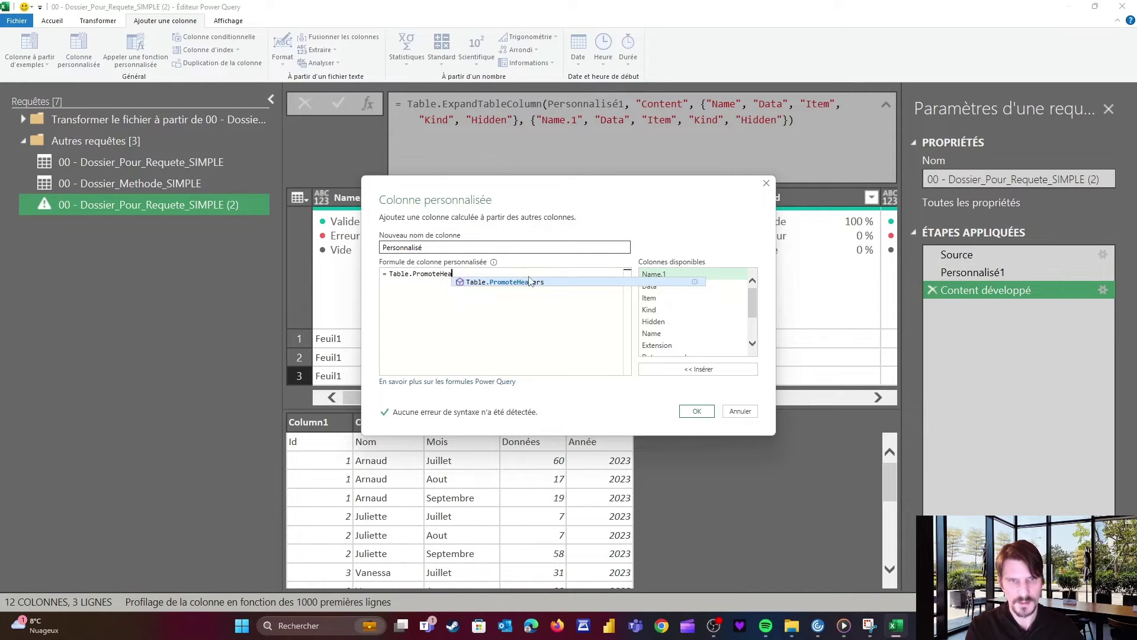
text(ders()
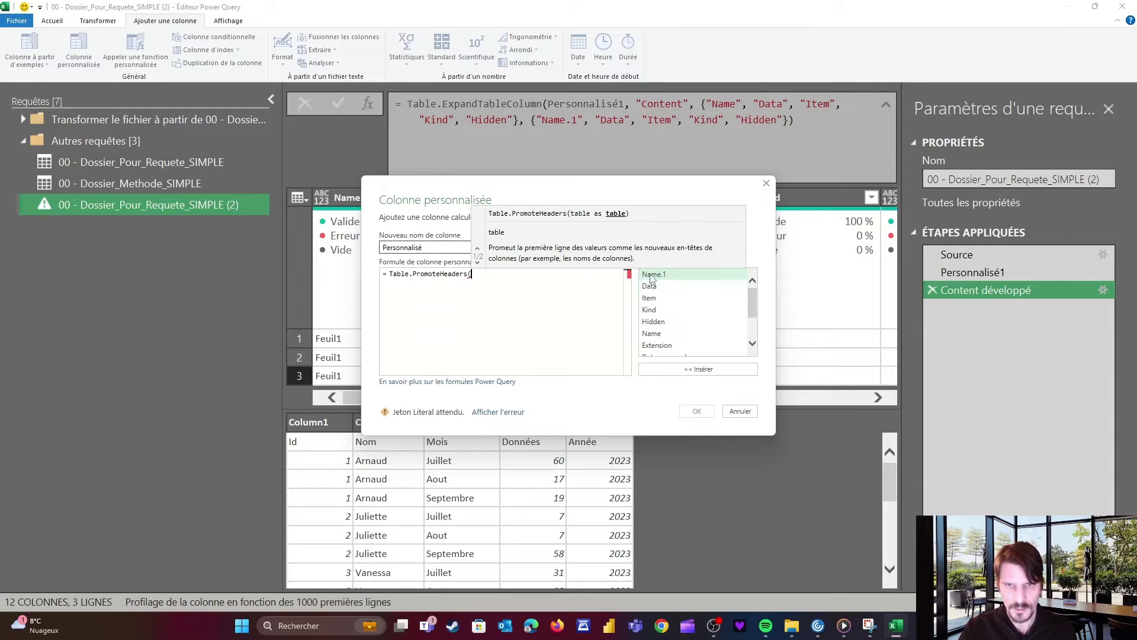
double_click(650, 285)
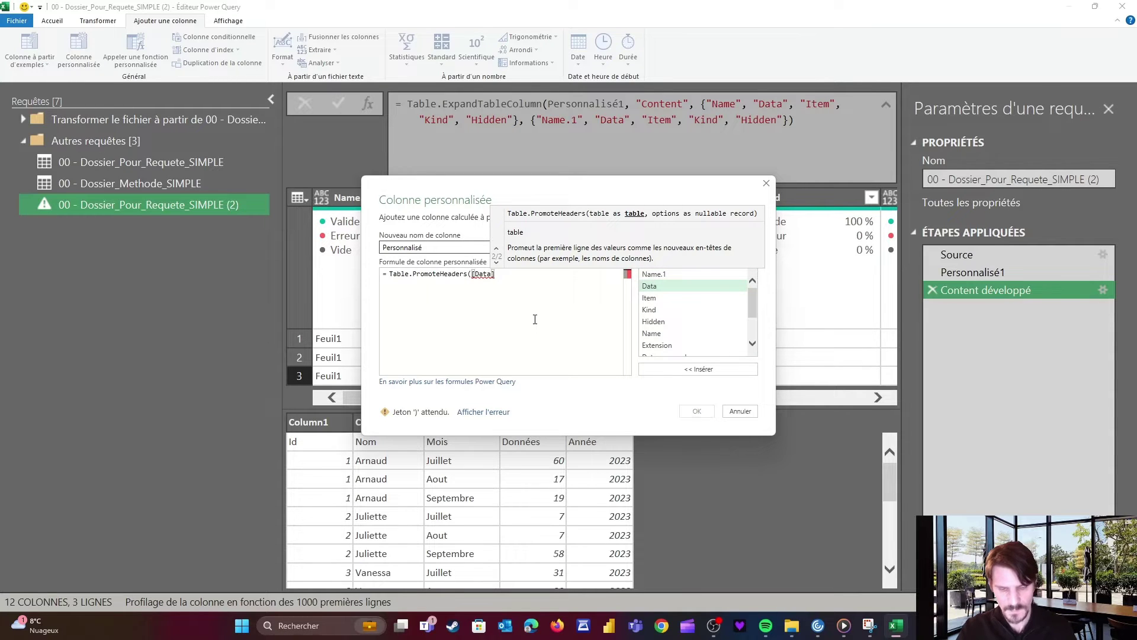
text())
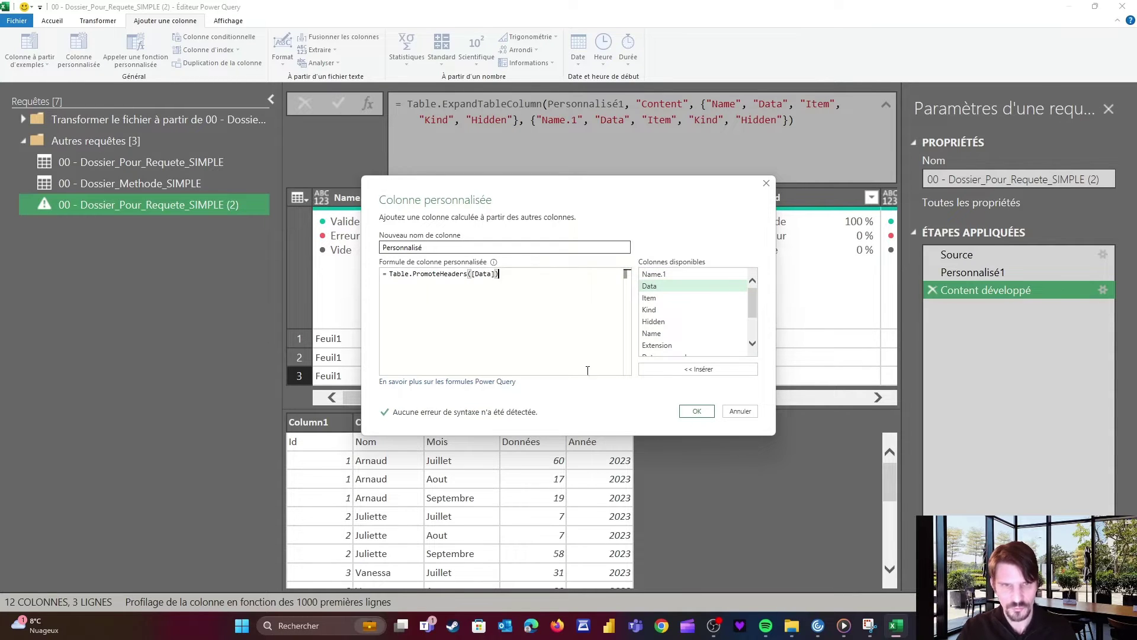
double_click(435, 247)
text(New)
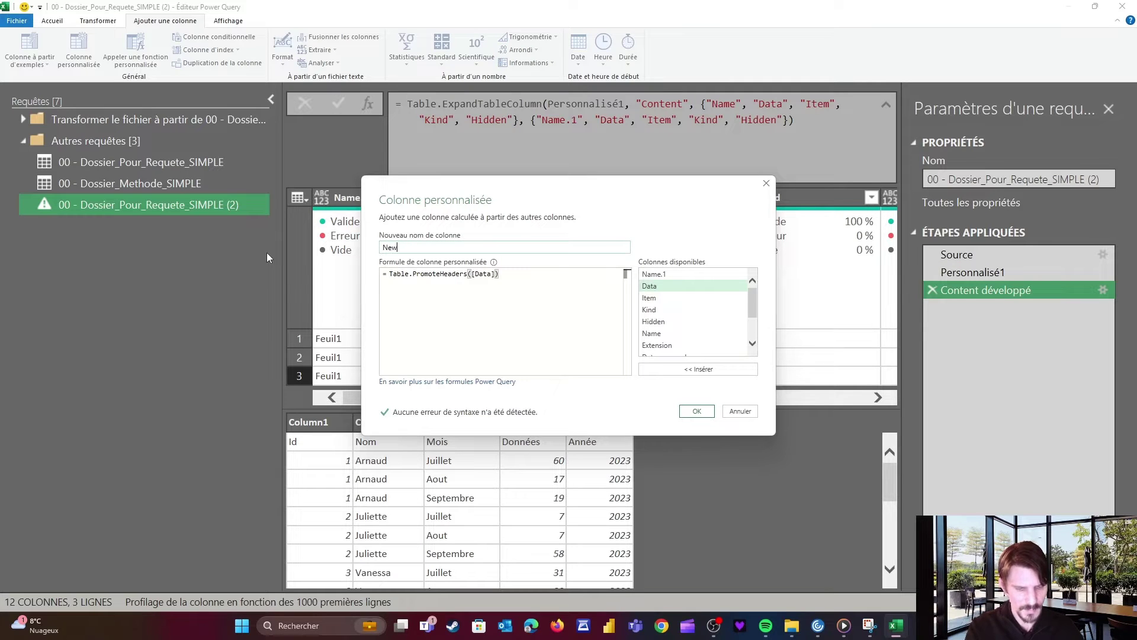
text(_Data)
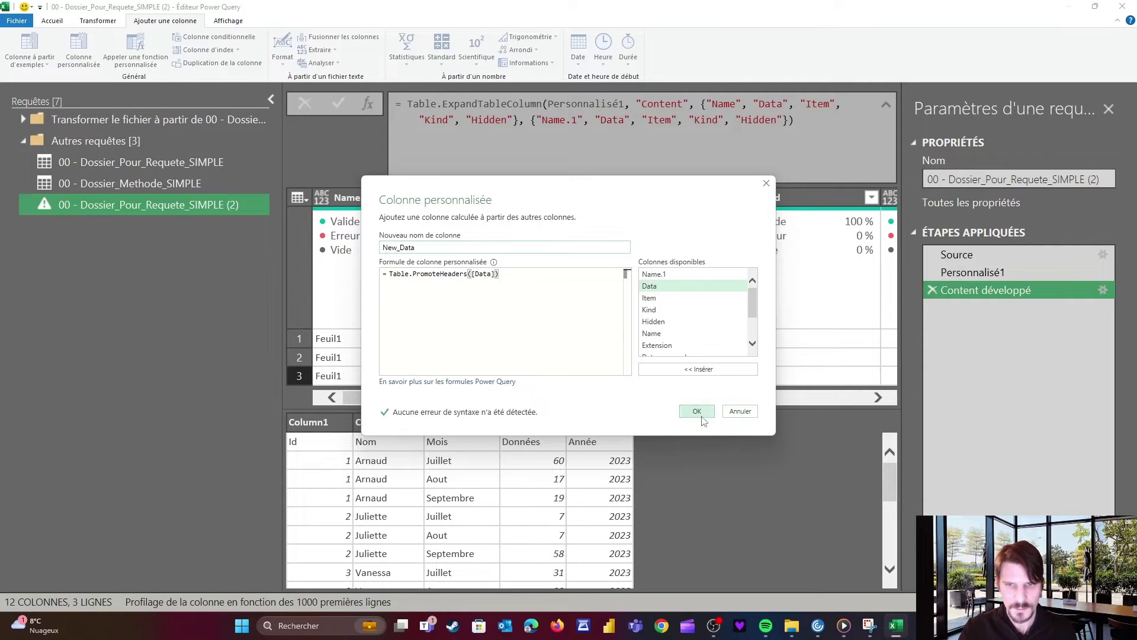
click(697, 411)
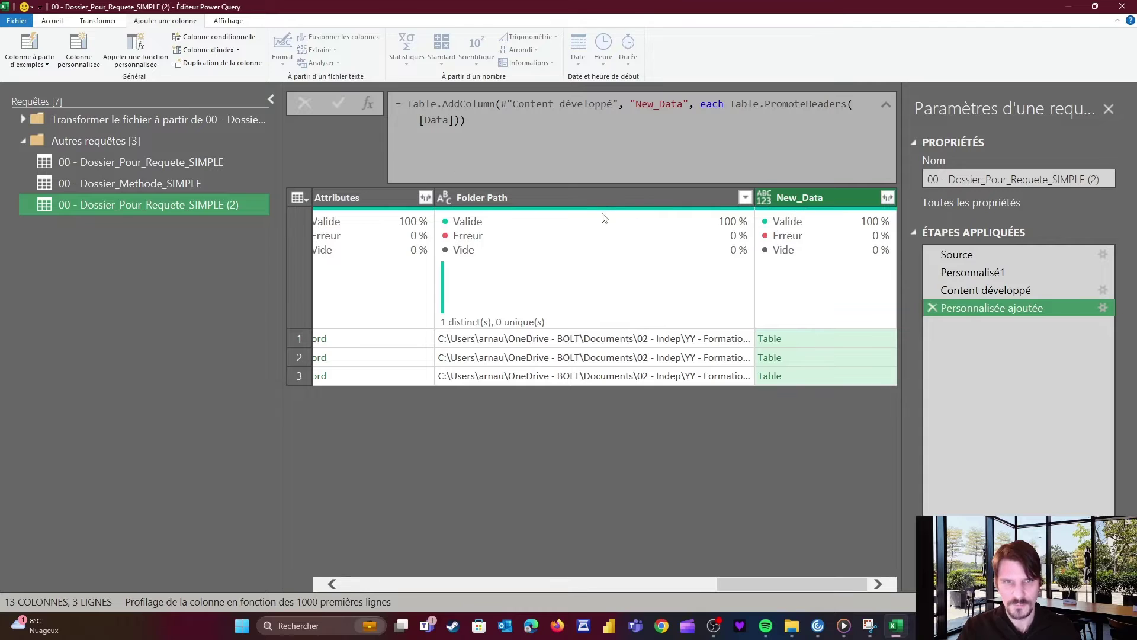
Keep only the New_Data and Name columns by removing all other columns
scroll(404, 539, left, 10)
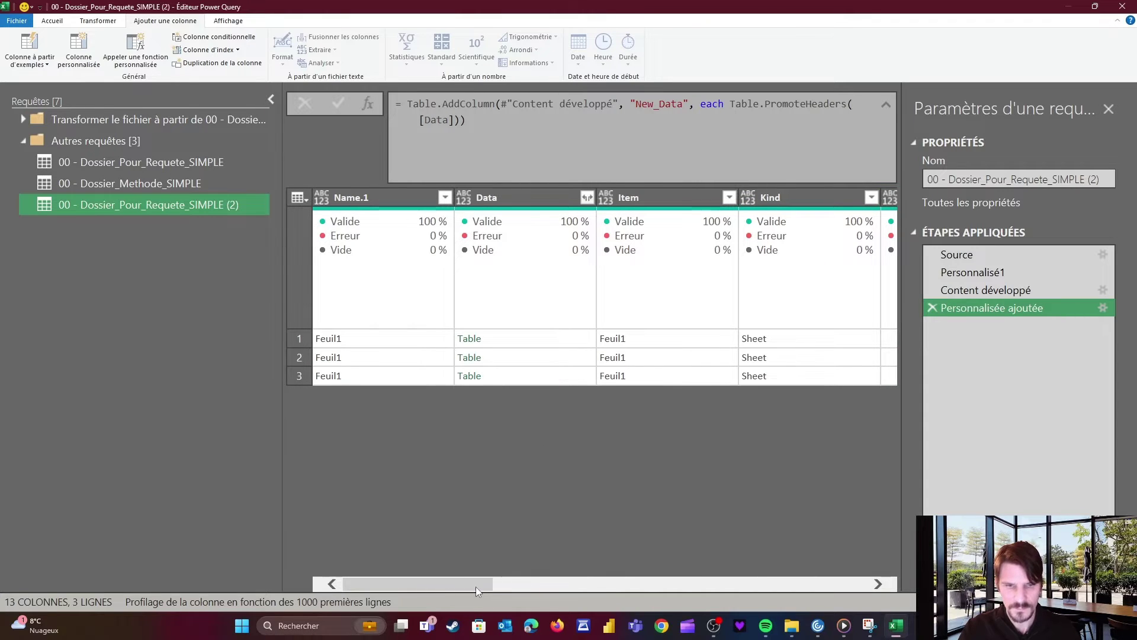
drag(475, 586, 589, 573)
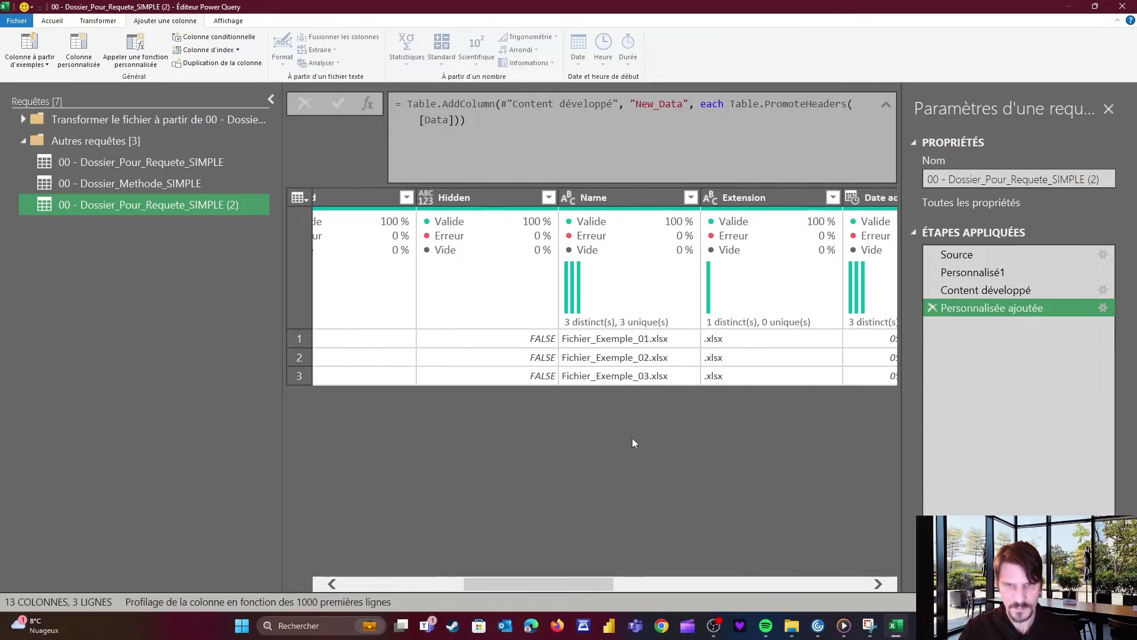
right_click(629, 206)
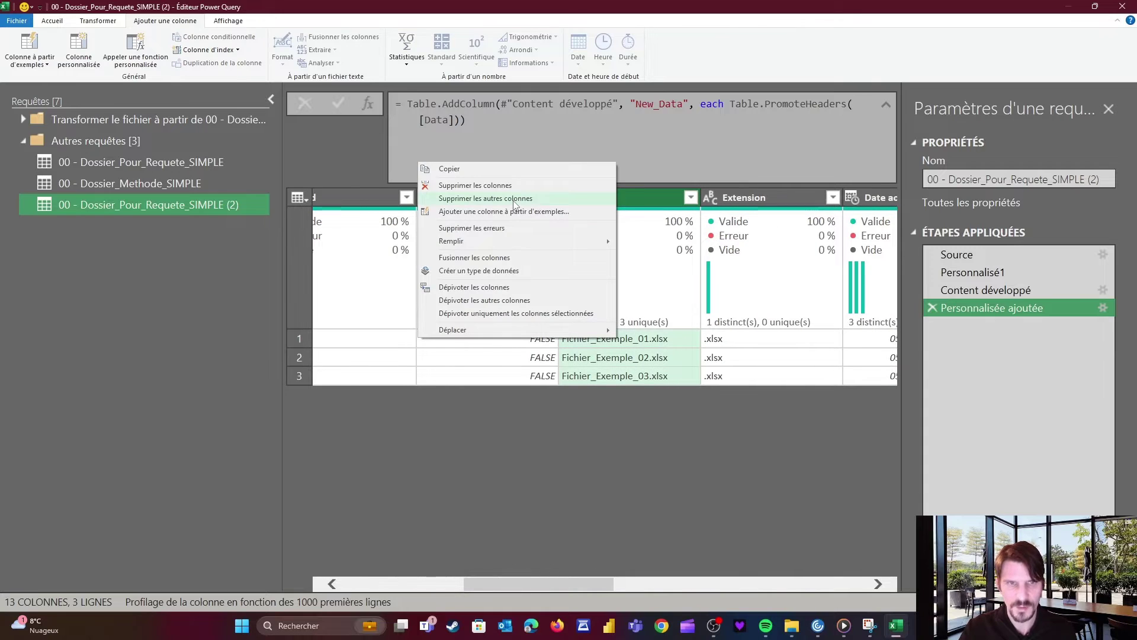
click(514, 199)
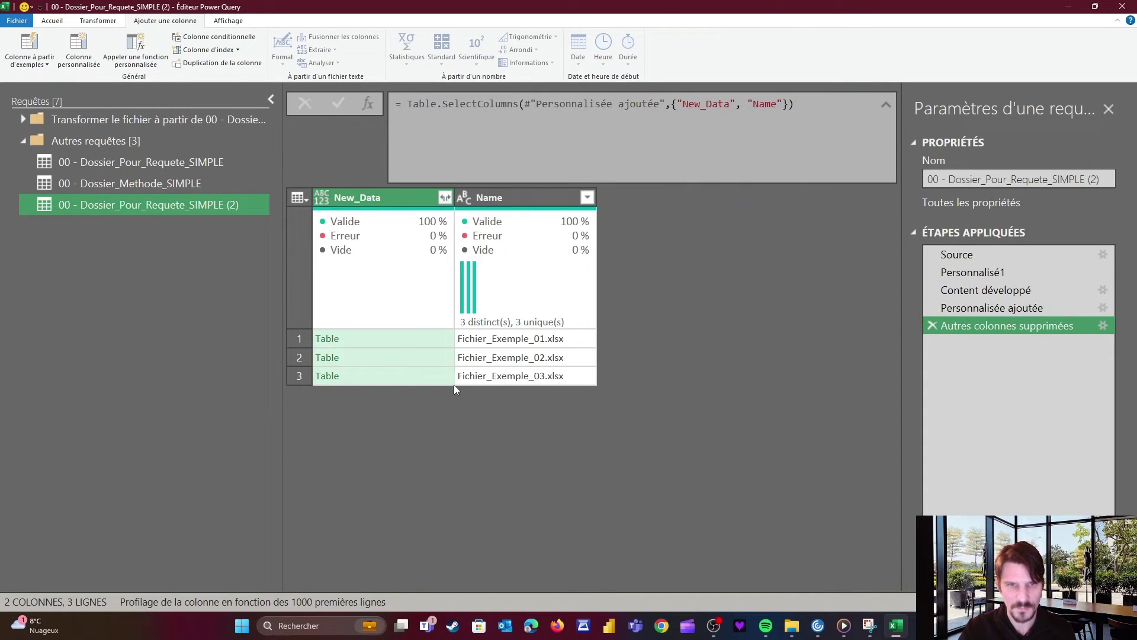
Preview the tables in New_Data, and expand that column into Id, Nom, Mois, Données and Année without the original name as prefix
click(481, 338)
click(482, 353)
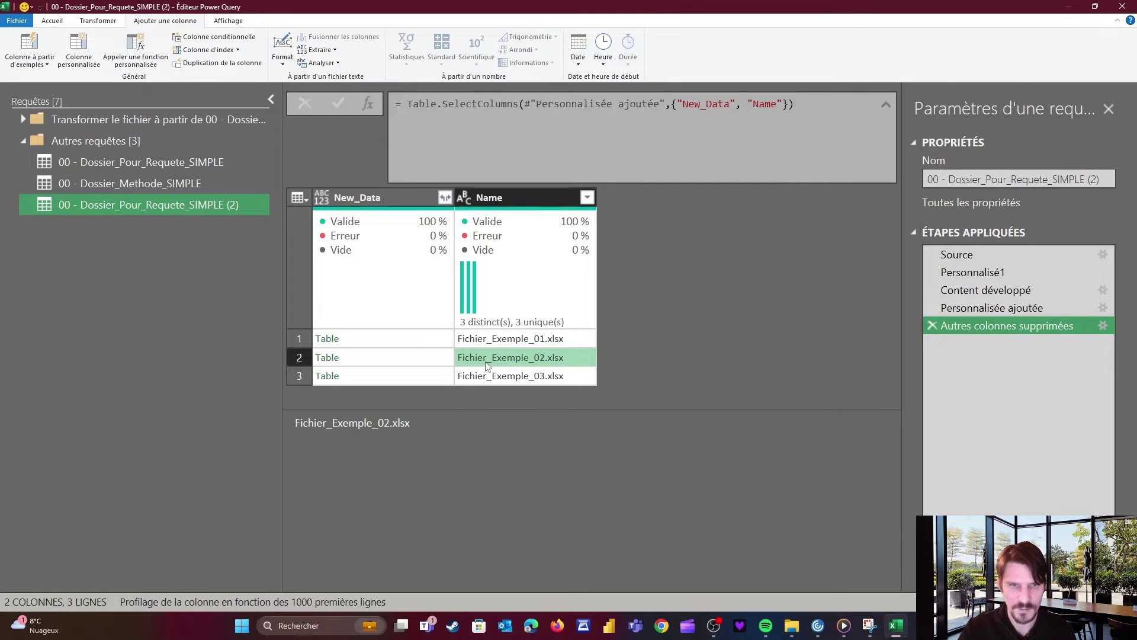
click(487, 378)
click(395, 354)
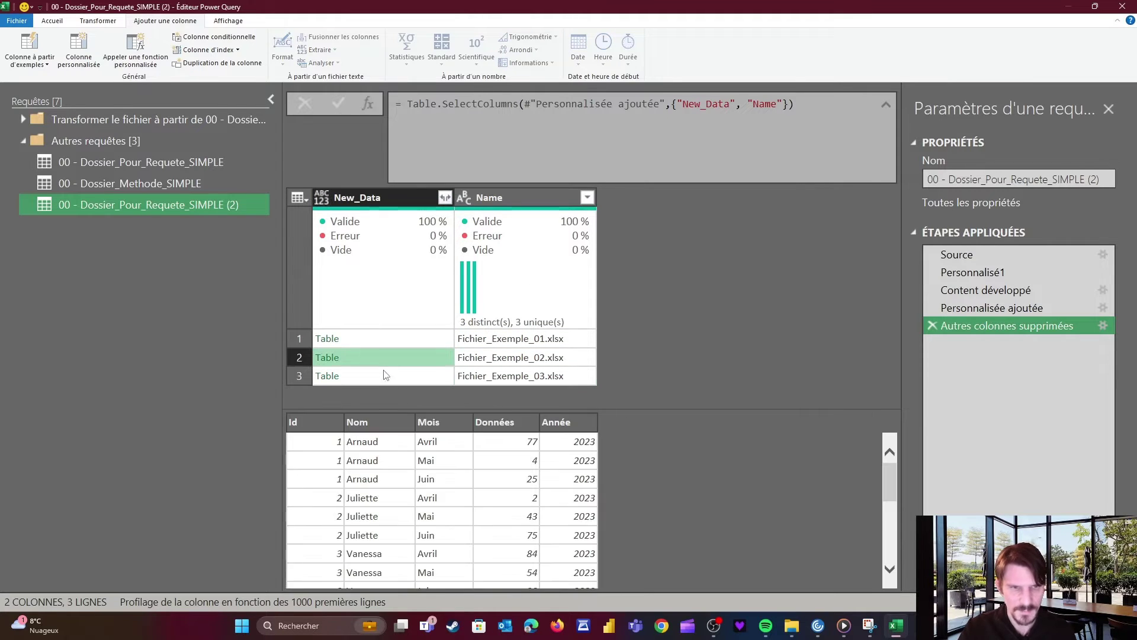
click(385, 374)
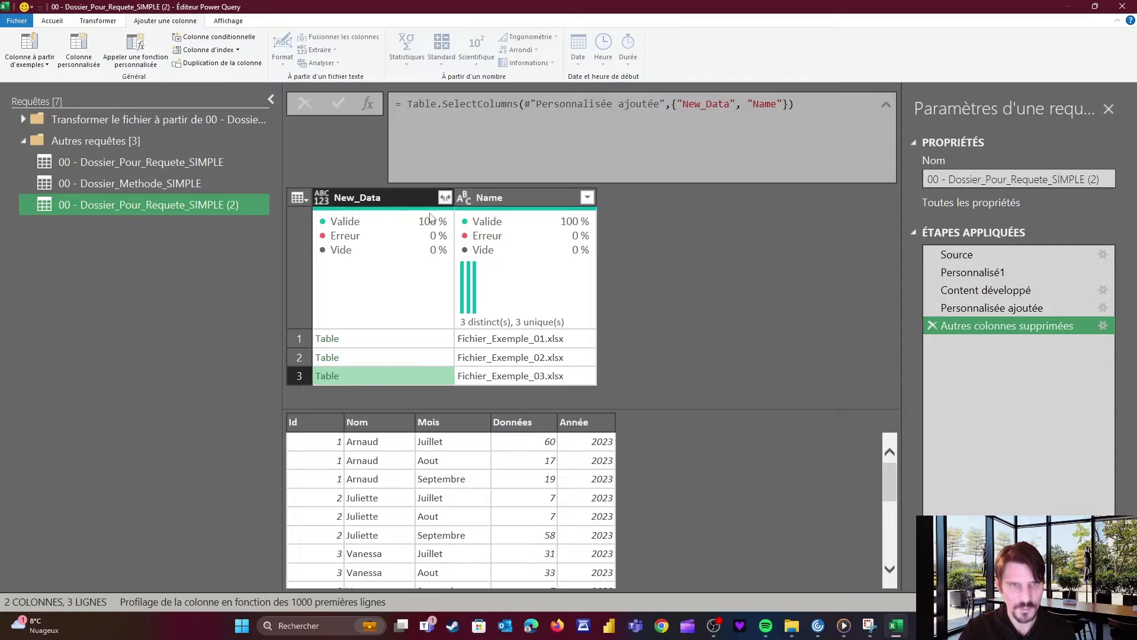
click(445, 197)
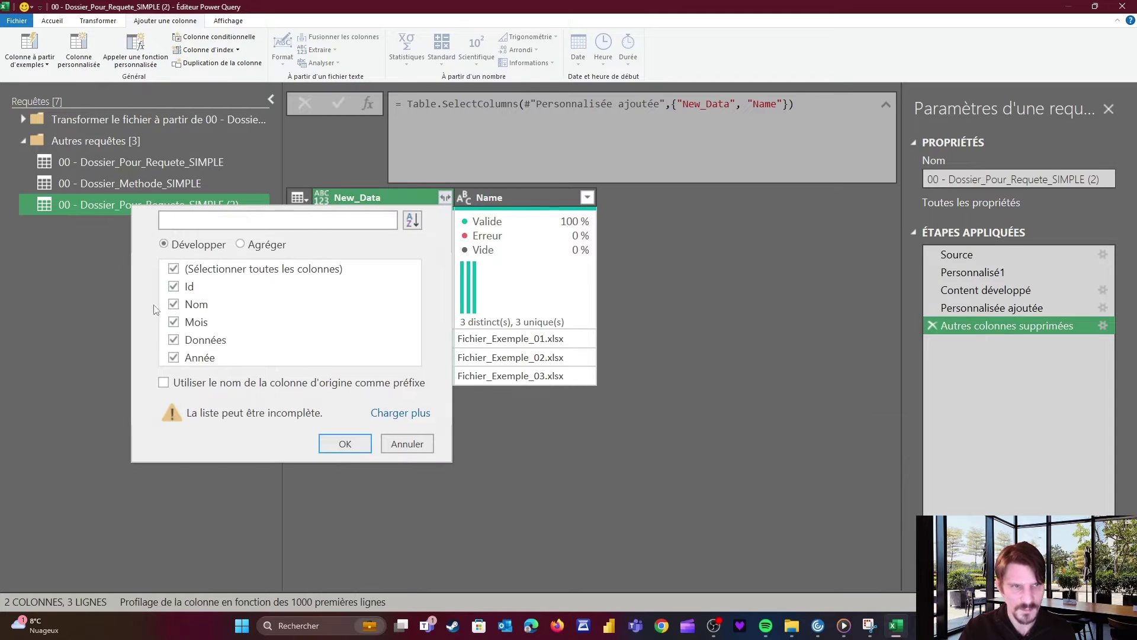
click(345, 444)
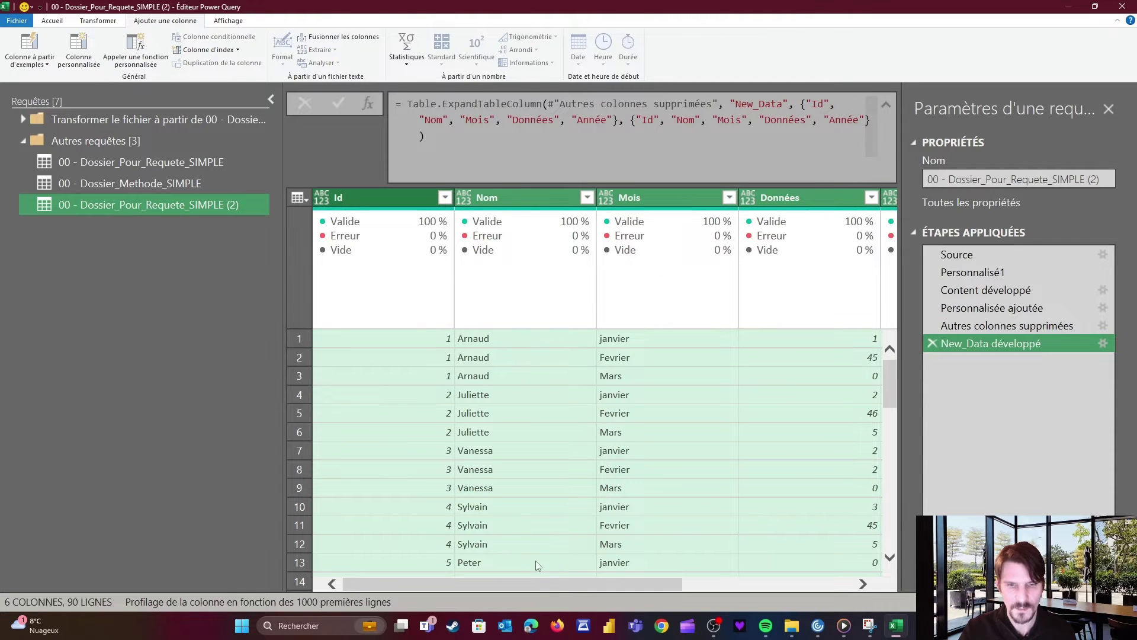
mouse_move(526, 584)
mouse_down()
mouse_move(699, 584)
mouse_move(524, 585)
mouse_up()
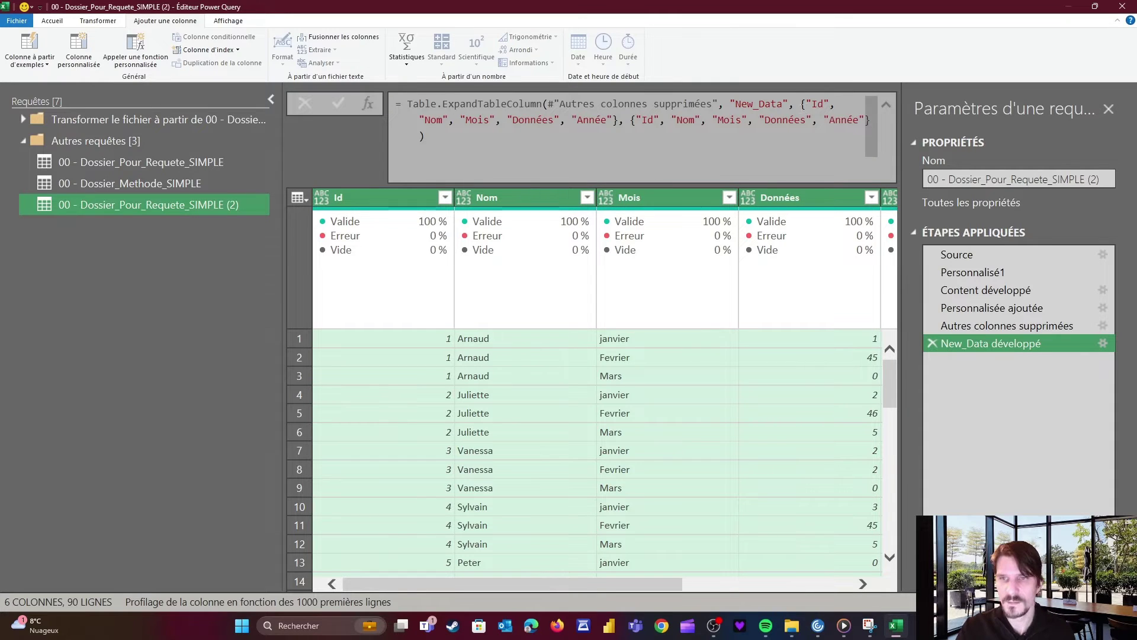
click(519, 121)
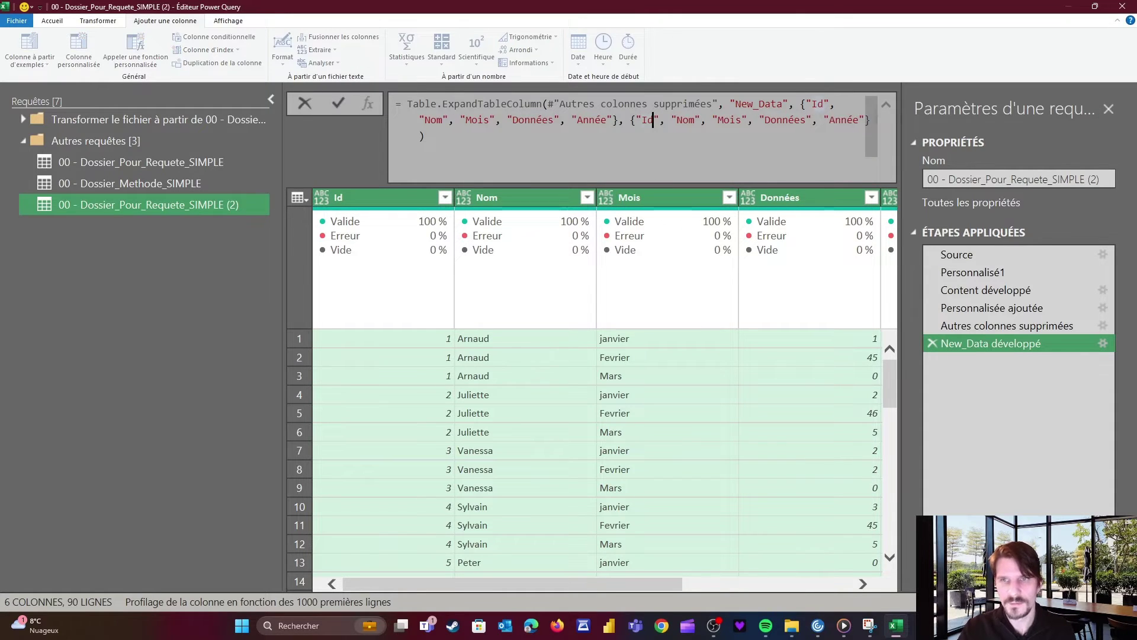
Rename the applied step Autres colonnes supprimées as Base
right_click(980, 325)
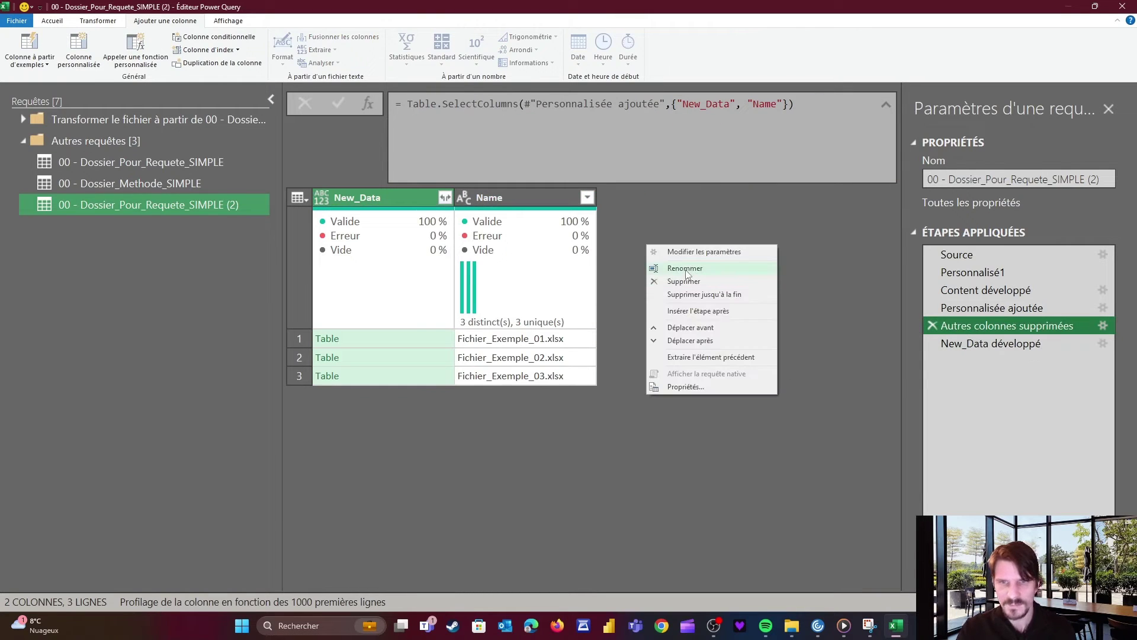
click(686, 269)
text(Bq)
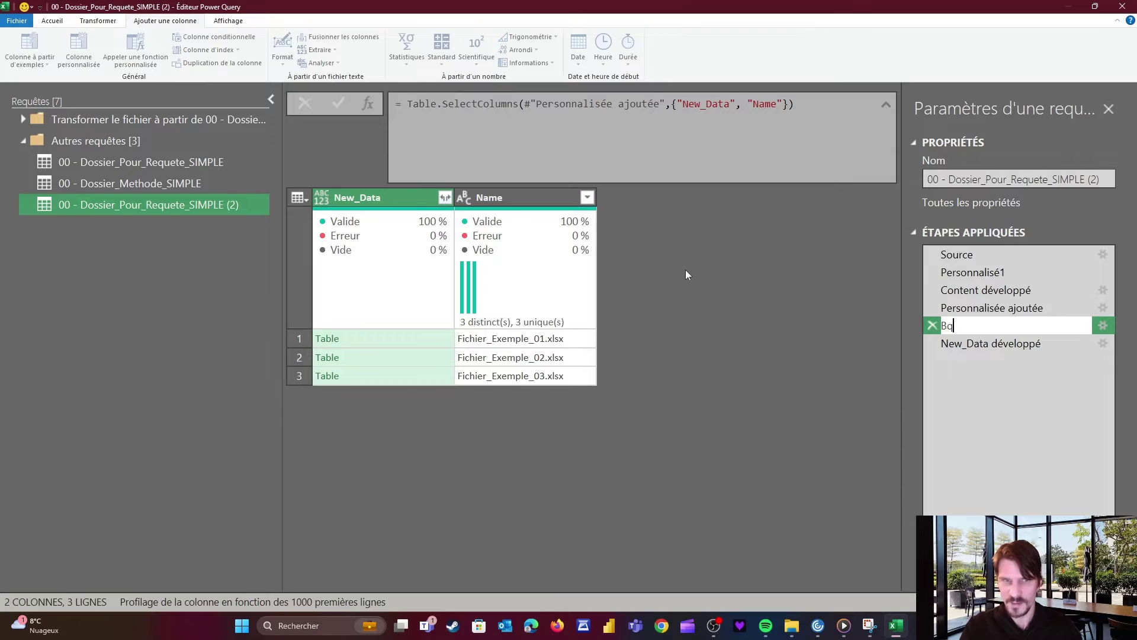
text(s)
key(BackSpace)
key(BackSpace)
text(ase)
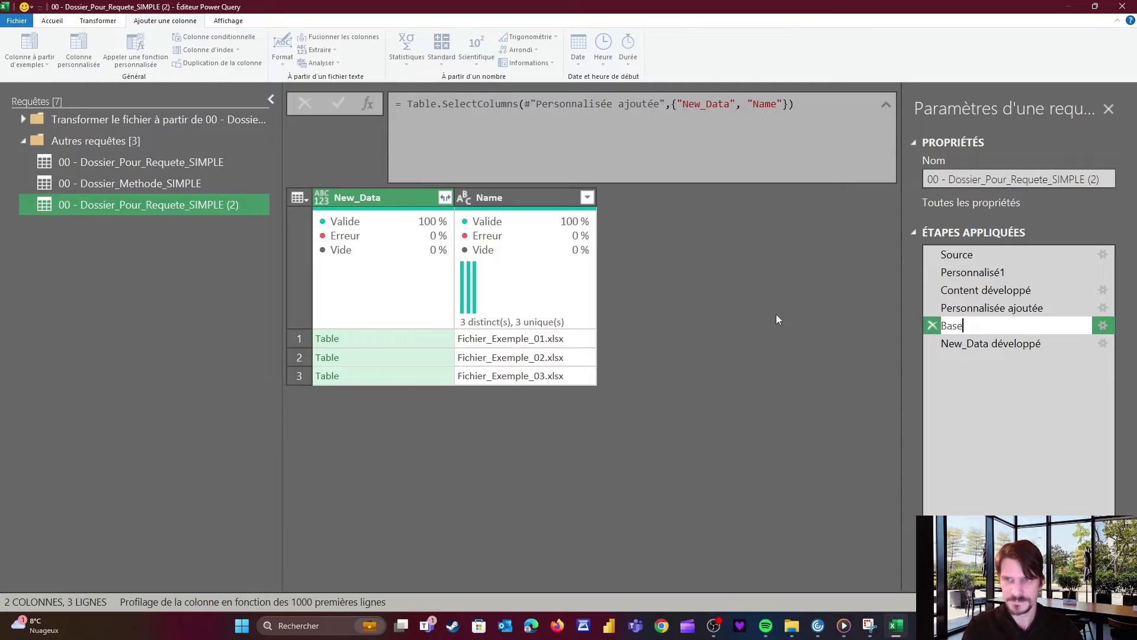
key(Return)
Replace both hard-coded column name lists in the New_Data développé formula with Table.ColumnNames(Base)
click(973, 343)
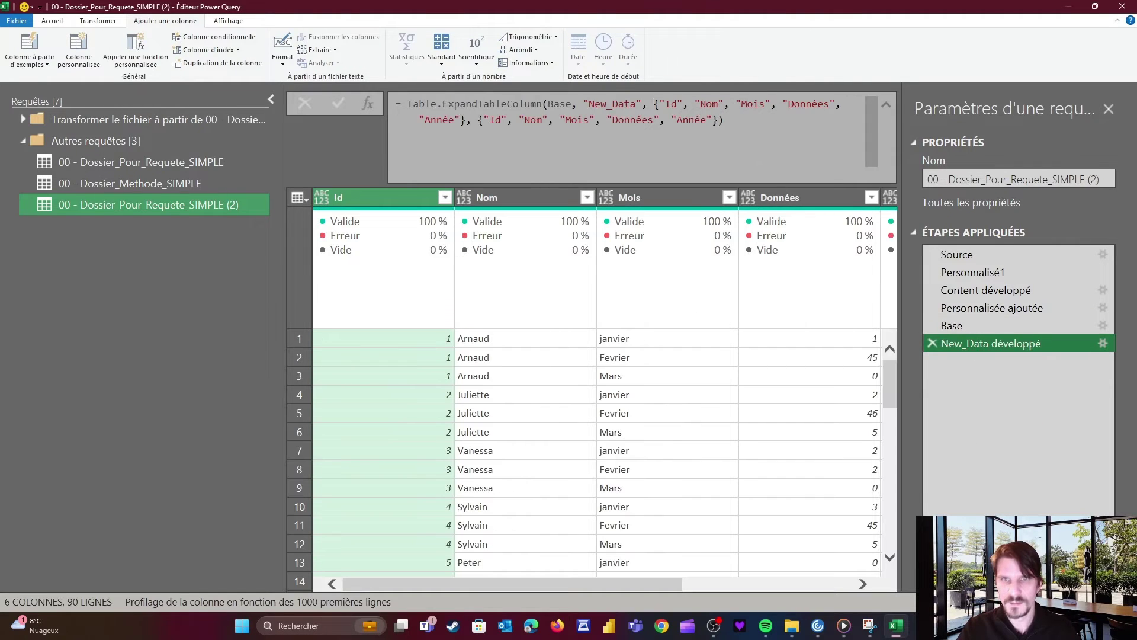
drag(654, 104, 718, 120)
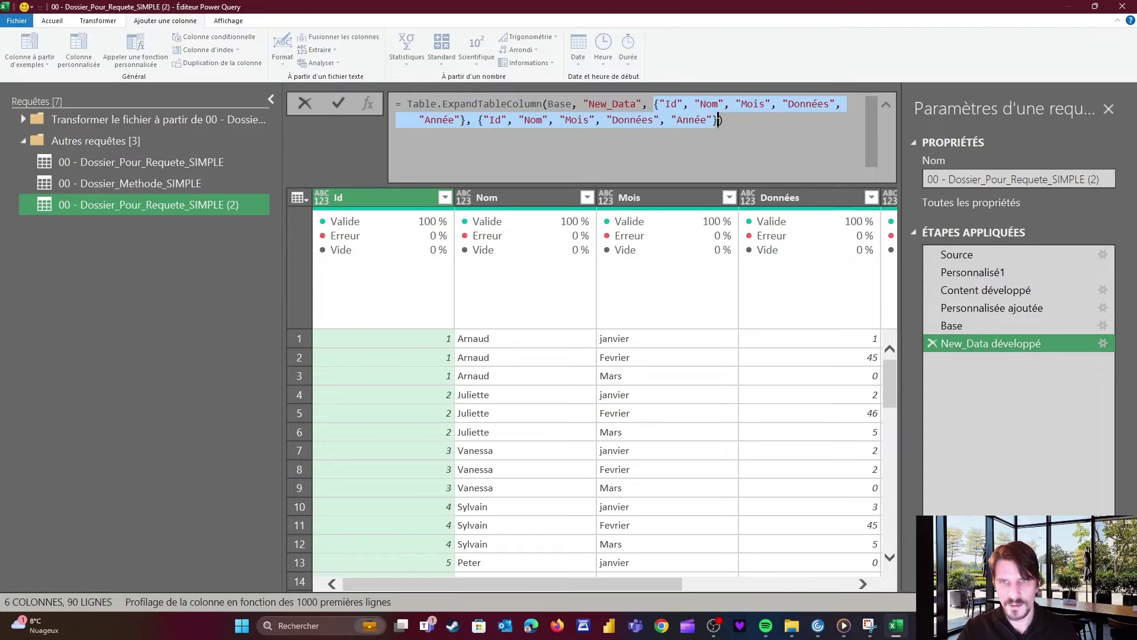
key(BackSpace)
text(Table.C)
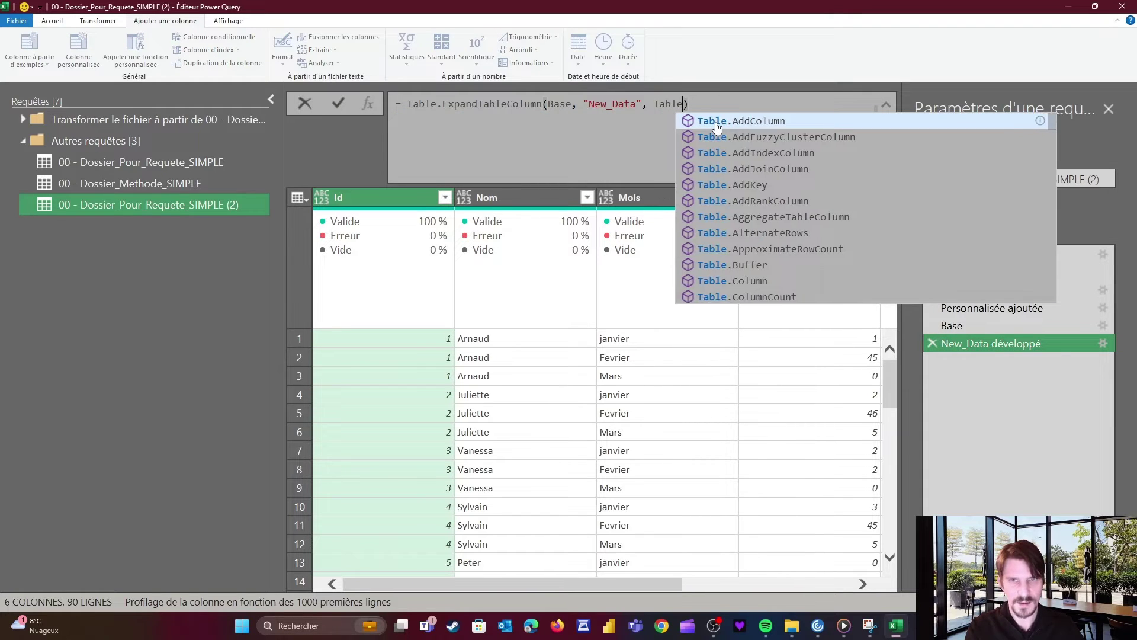
text(olumnNames()
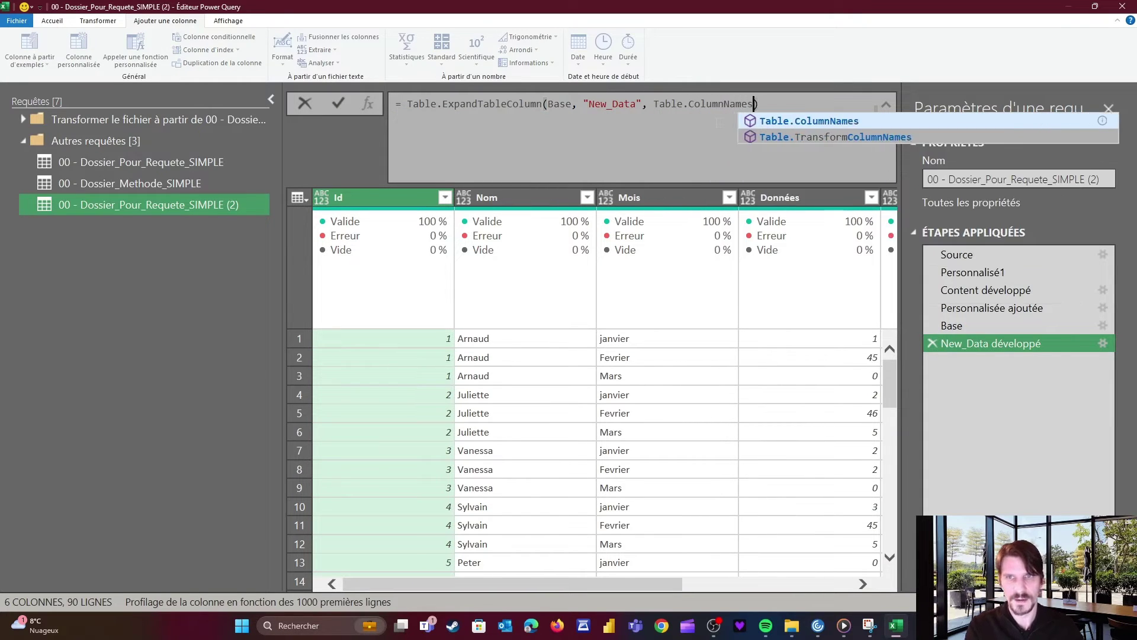
text(Ba)
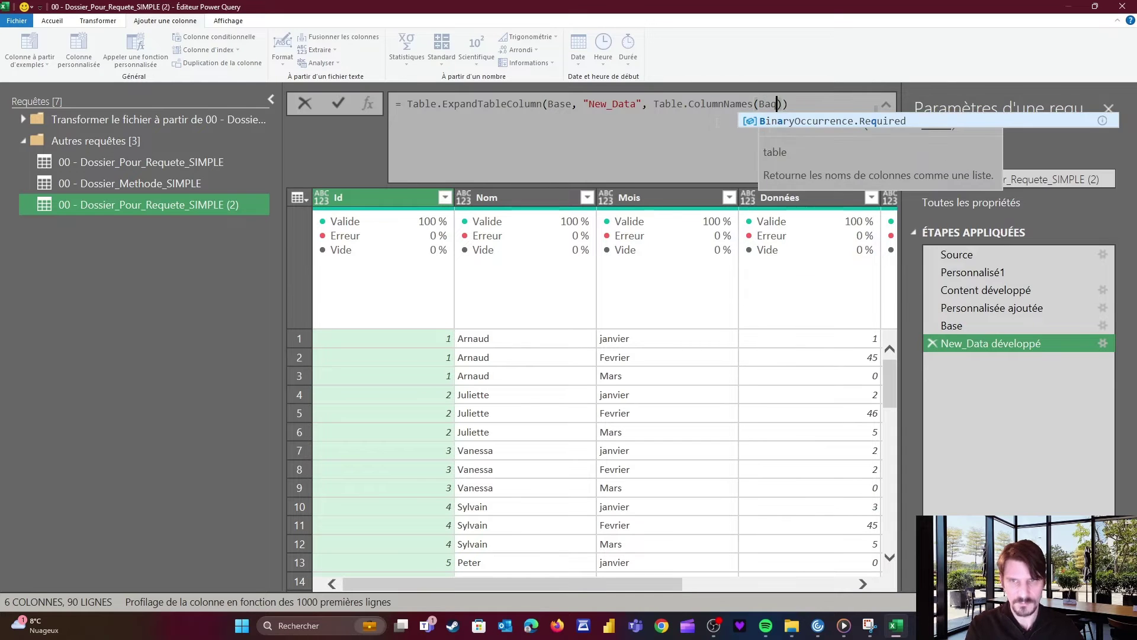
text(se)
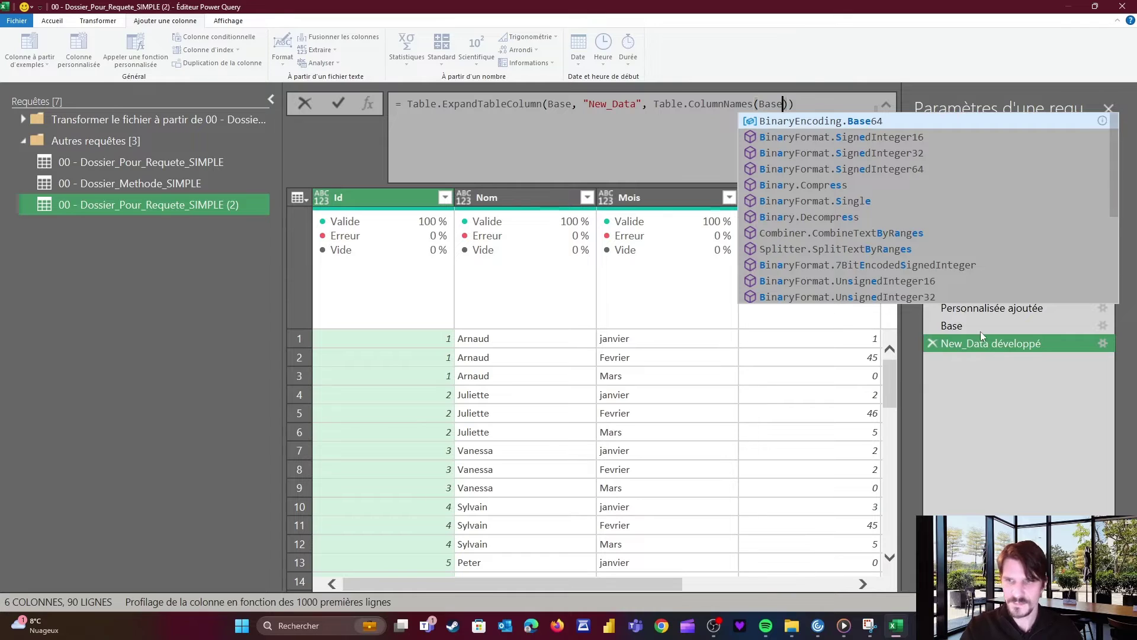
click(981, 347)
Change the Table.ColumnNames argument in the New_Data développé formula to Base[New_Data]{0}, and check the expanded columns and rows
click(957, 324)
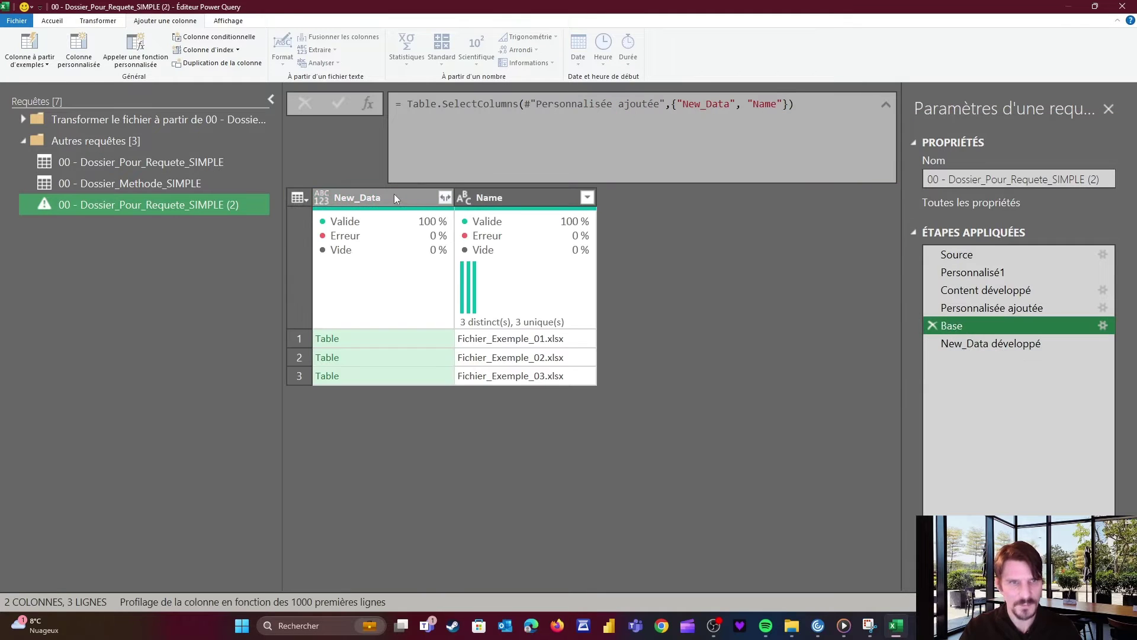
double_click(394, 194)
click(964, 343)
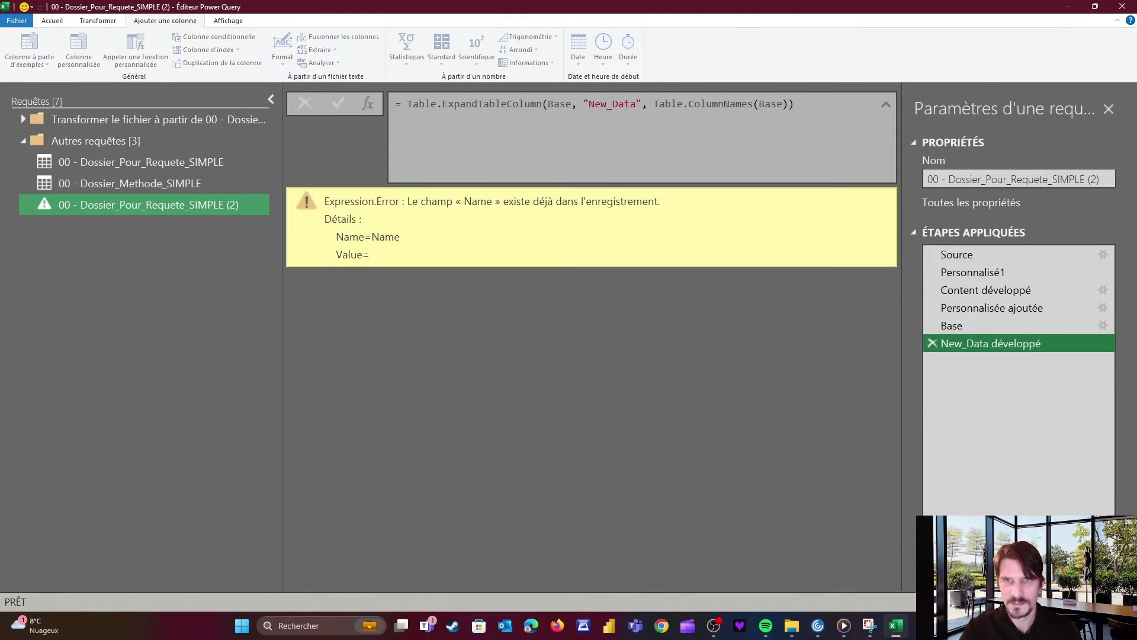
click(782, 105)
text([)
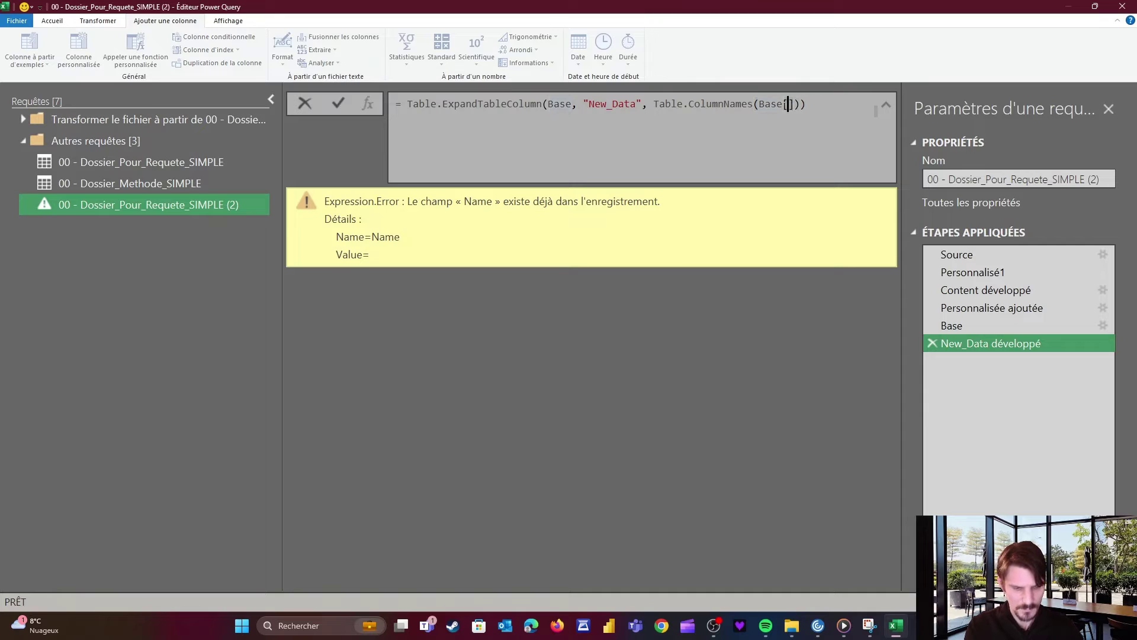
text(New_Data])
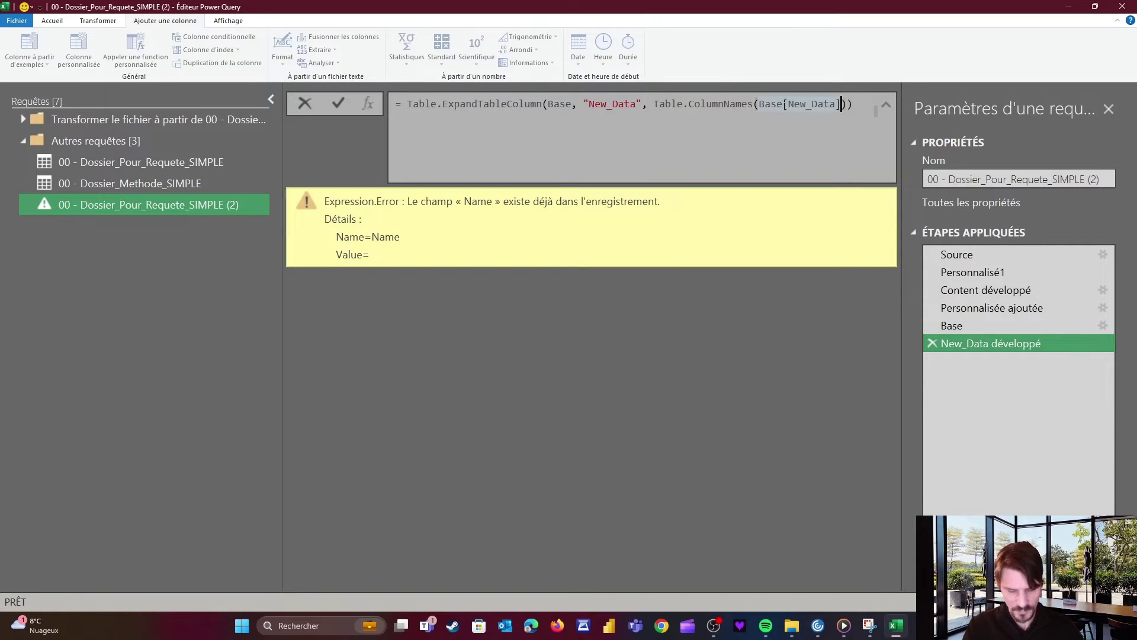
text({0)
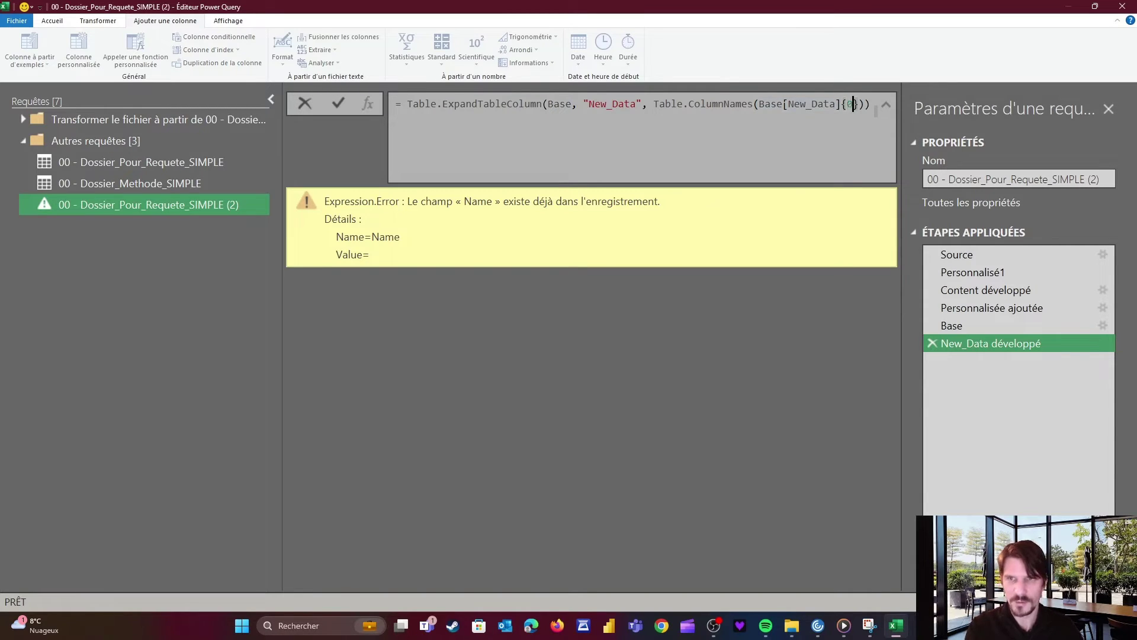
key(Return)
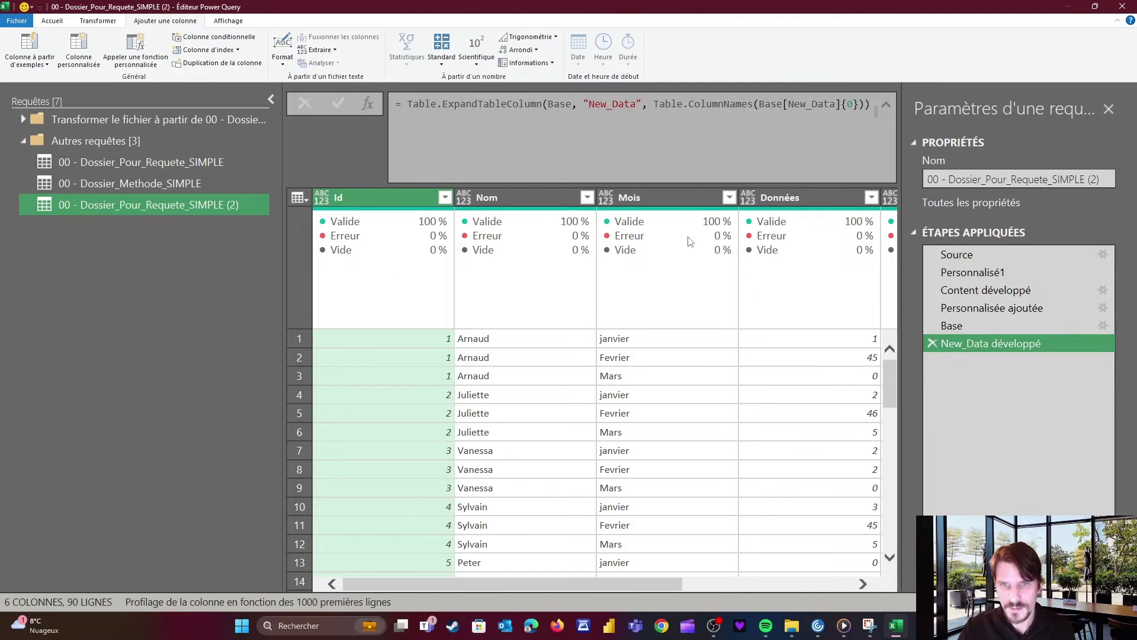
drag(622, 583, 794, 582)
scroll(799, 322, down, 12)
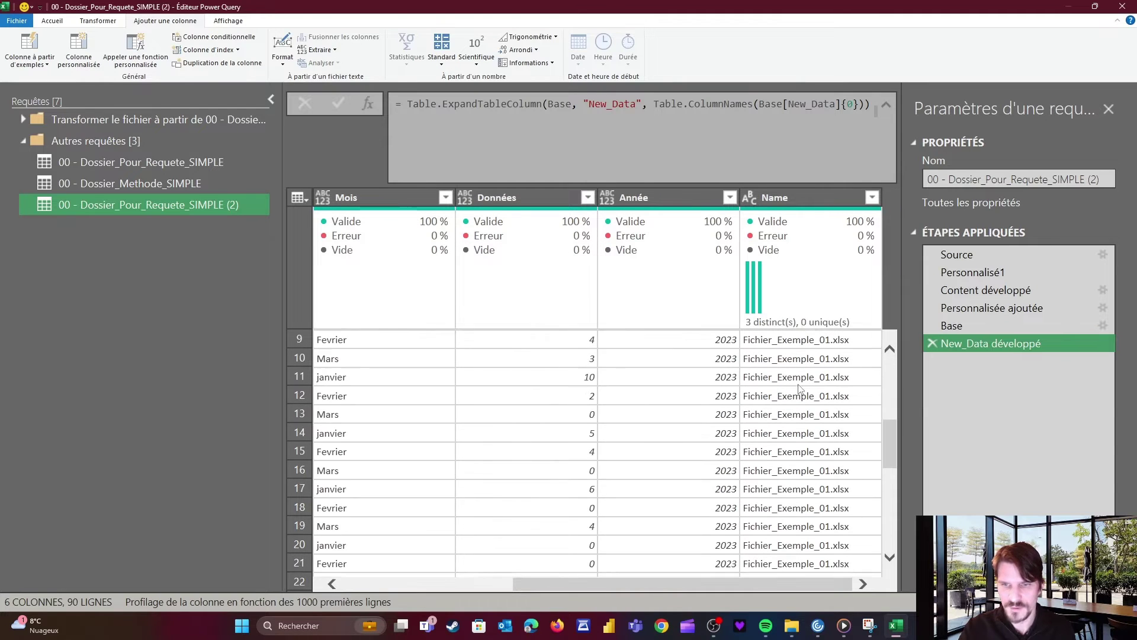
drag(713, 583, 521, 571)
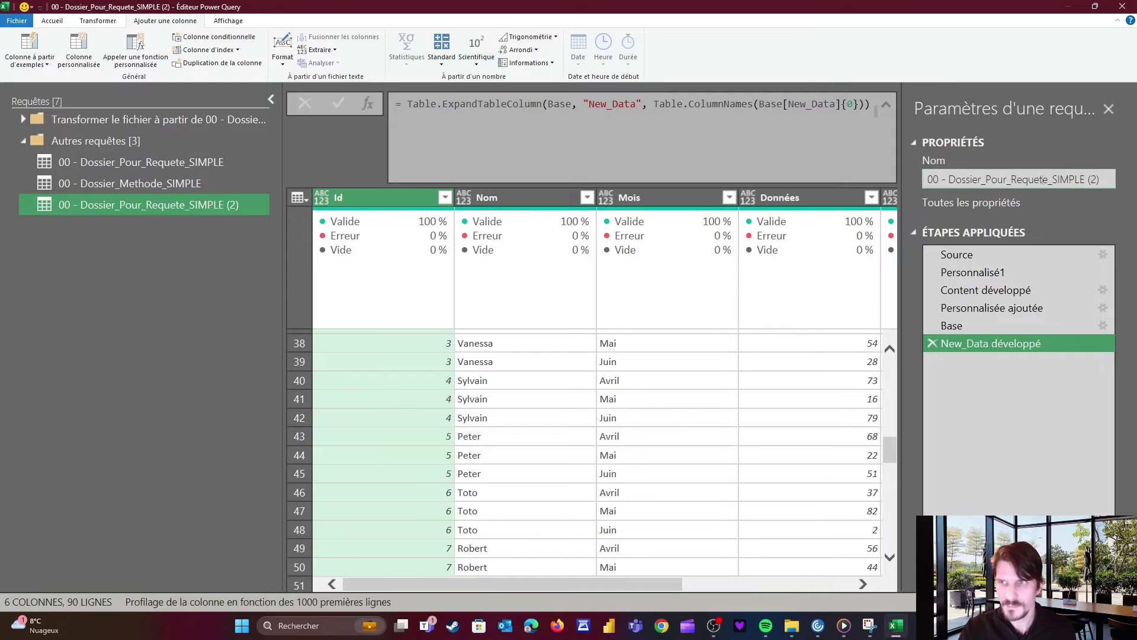
Rename the current query as 00 - Dossier_Pour_Requete_Medium
drag(1052, 179, 1134, 189)
key(BackSpace)
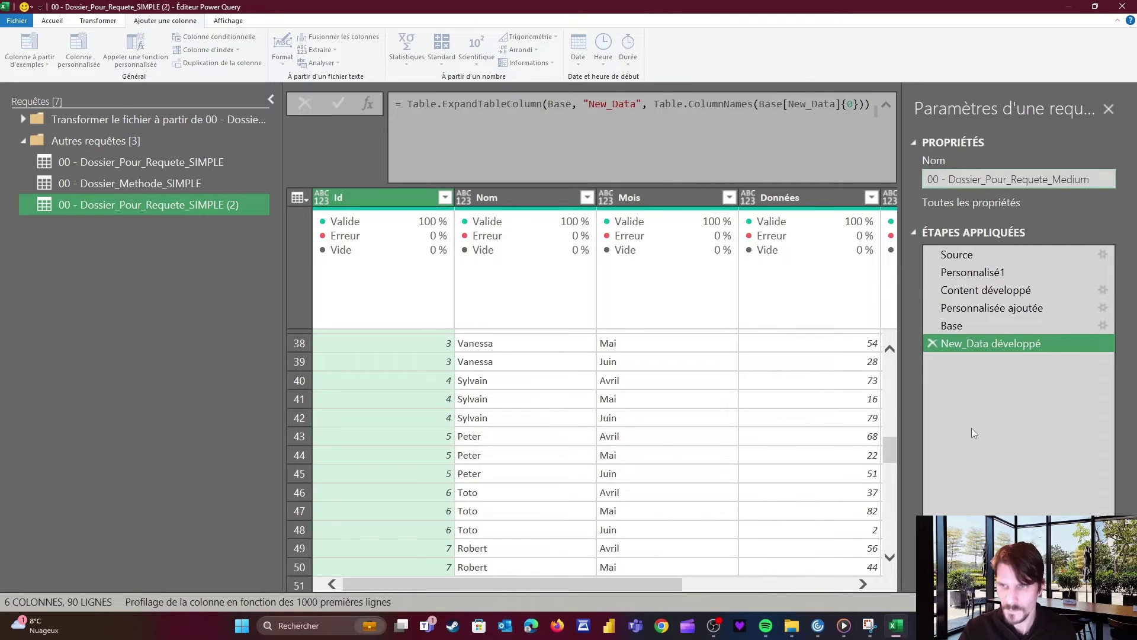
key(Return)
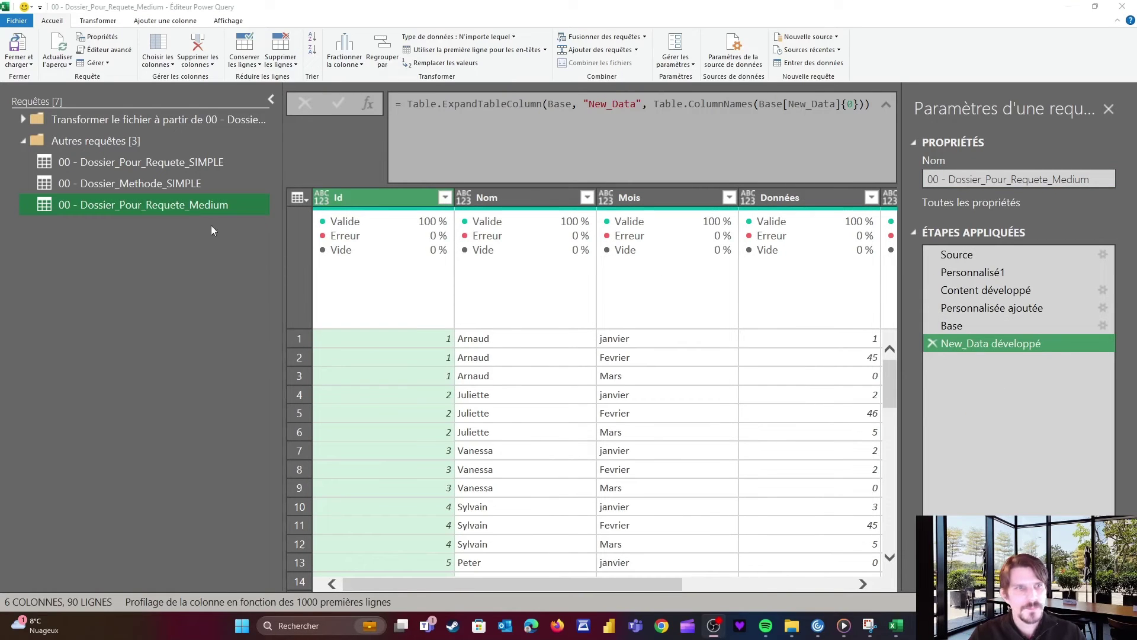
Duplicate the 00 - Dossier_Pour_Requete_Medium query and name the copy 00 - Dossier_Pour_Requete_LangM
right_click(162, 204)
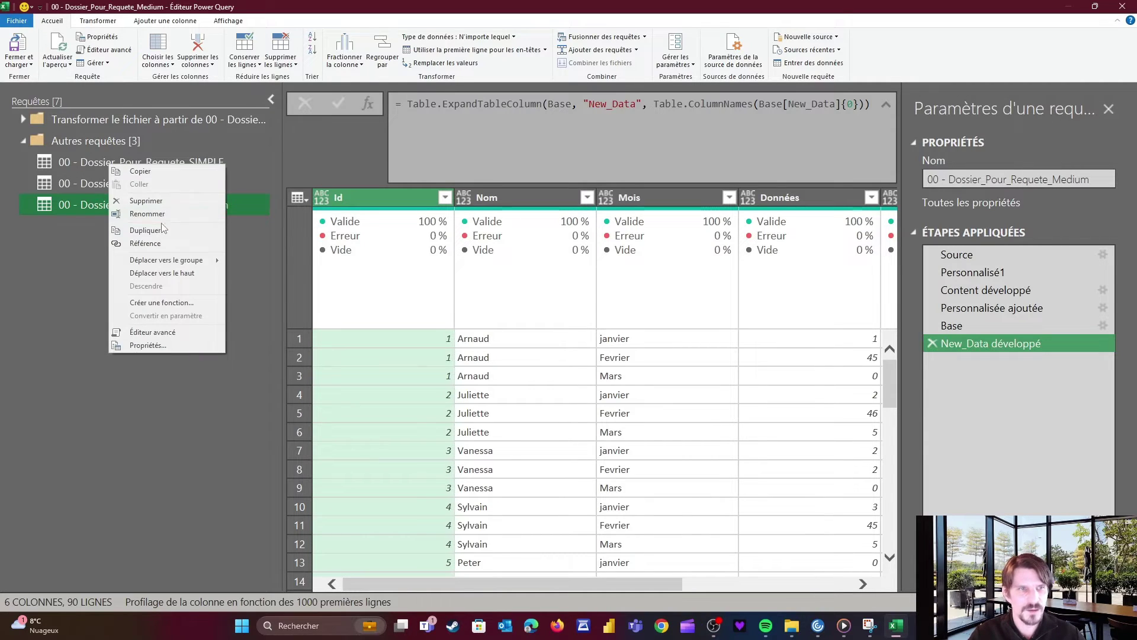
click(161, 236)
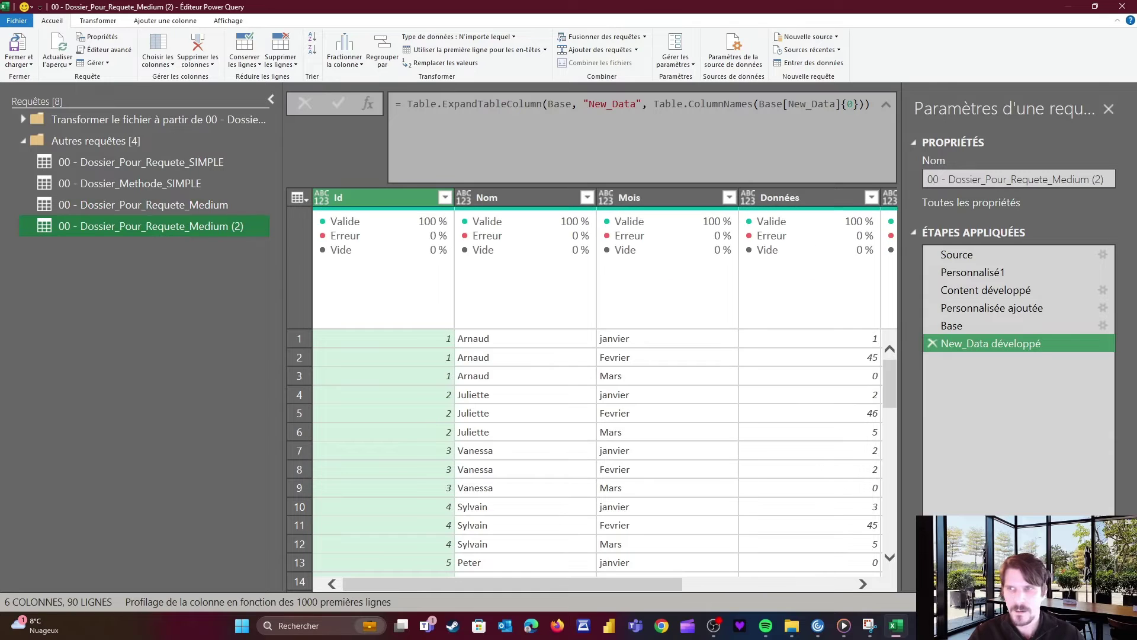
drag(1053, 178, 1104, 179)
key(BackSpace)
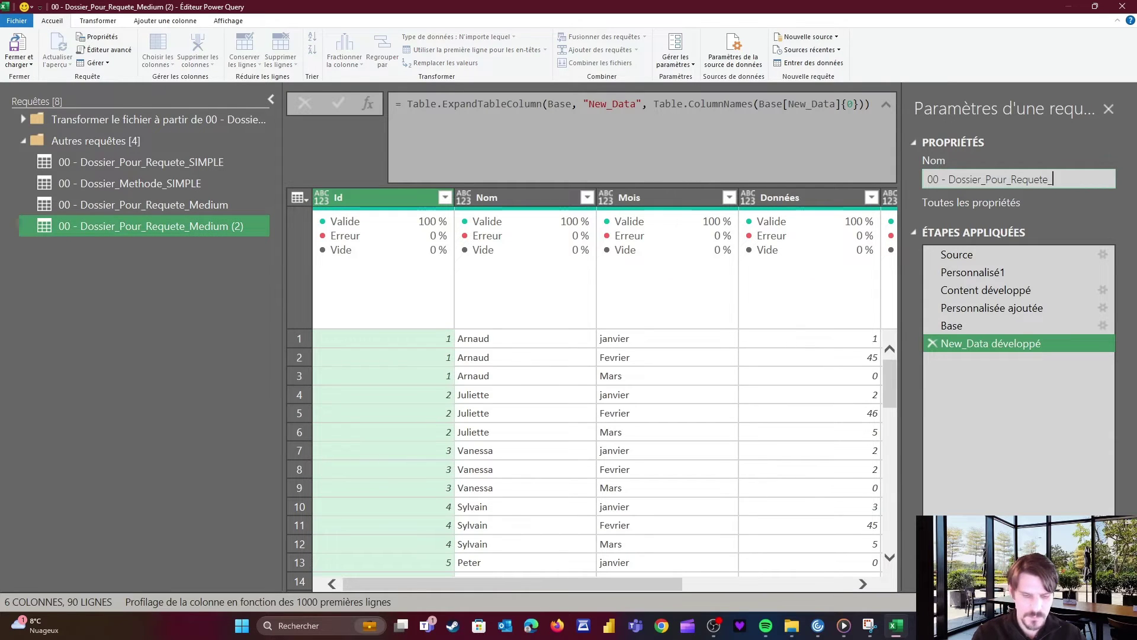
text(LangM)
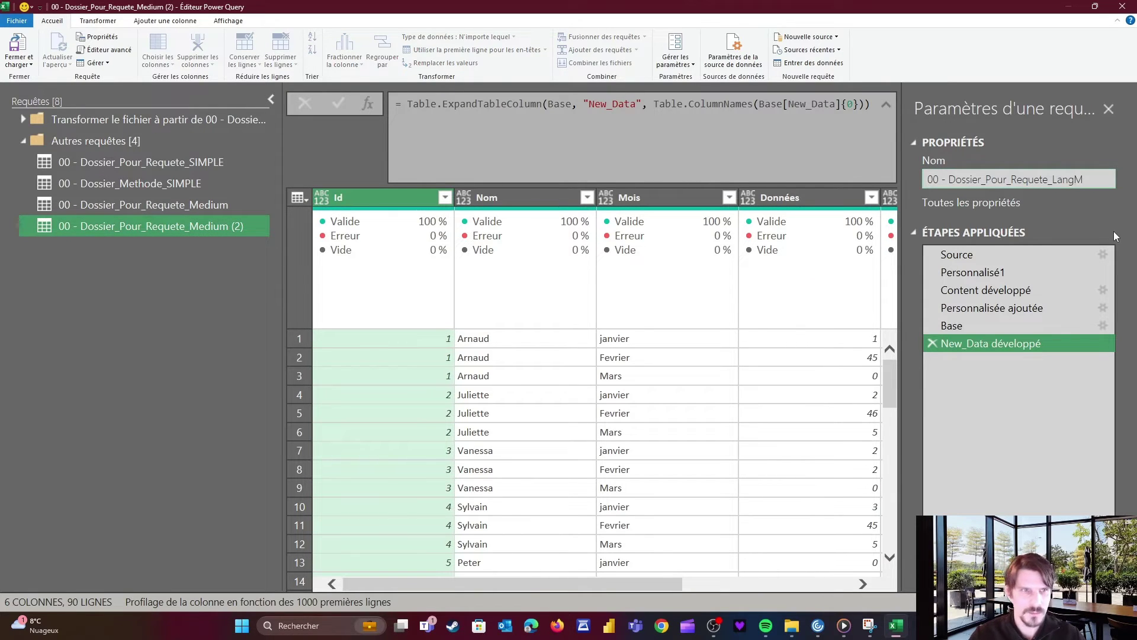
click(191, 254)
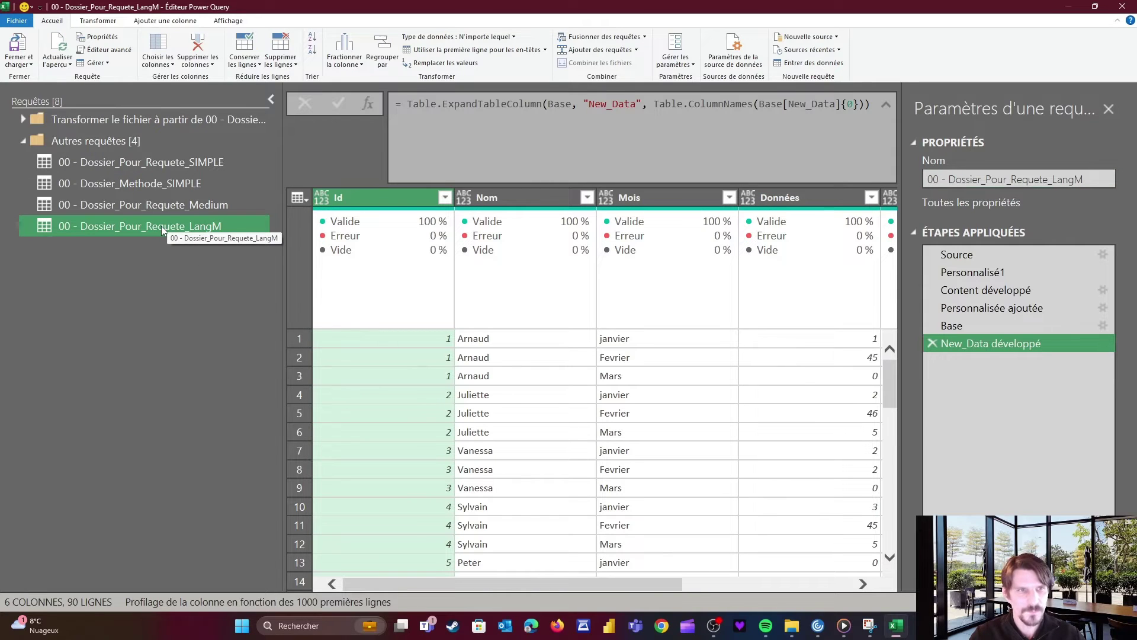
Delete the New_Data développé, Base and Personnalisée ajoutée steps from the 00 - Dossier_Pour_Requete_LangM query
click(932, 344)
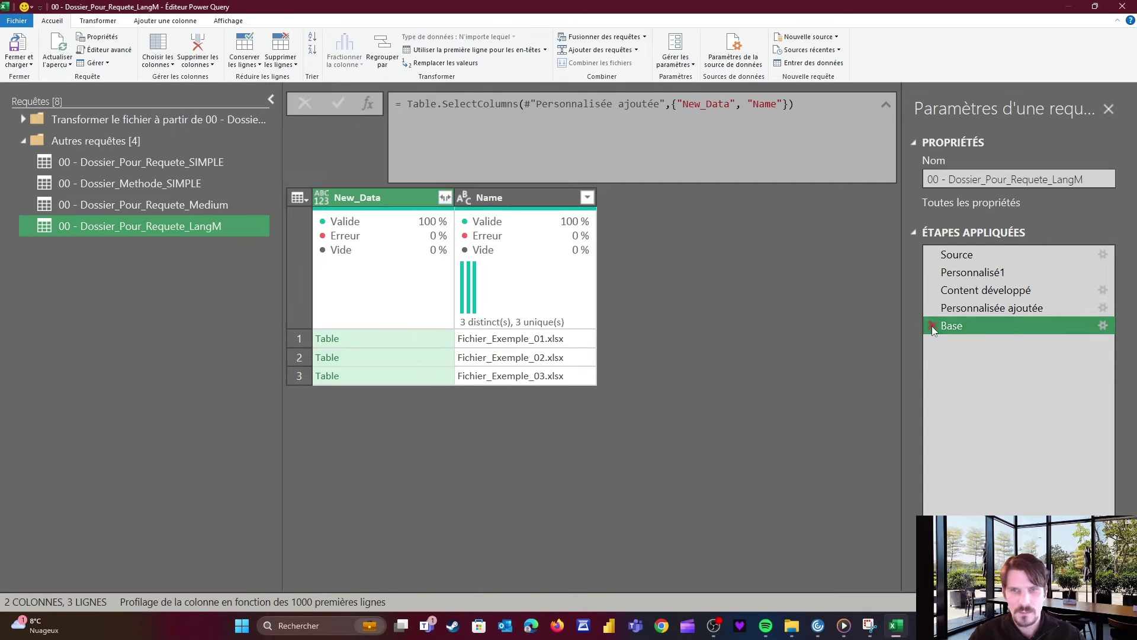
click(932, 326)
click(930, 307)
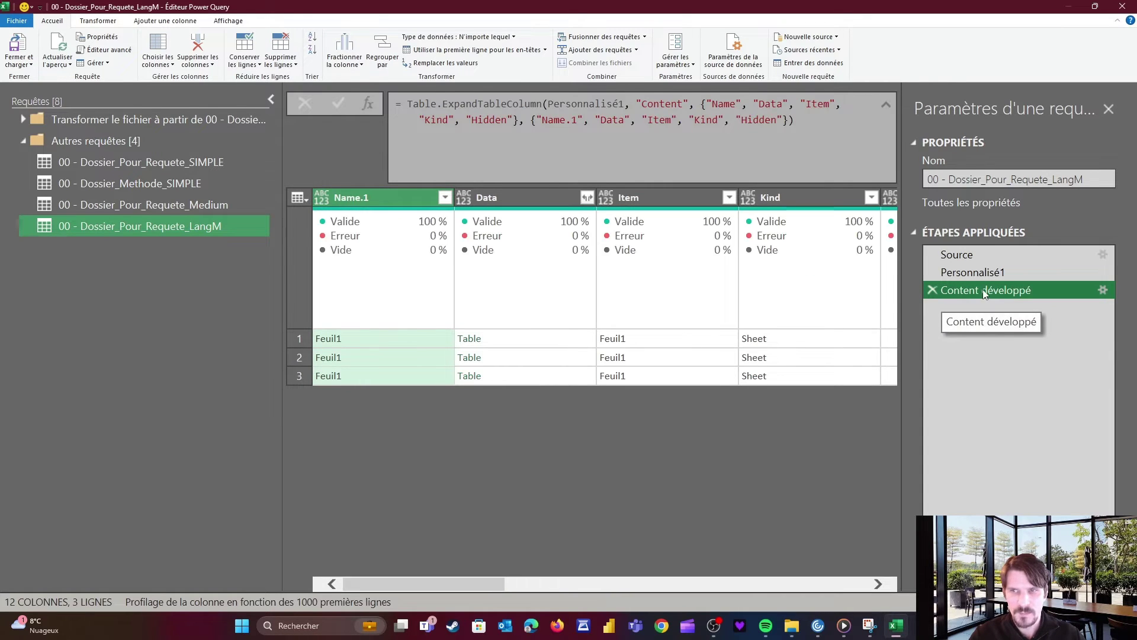
Duplicate the 00 - Dossier_Pour_Requete_LangM query and name the copy LangM
right_click(150, 229)
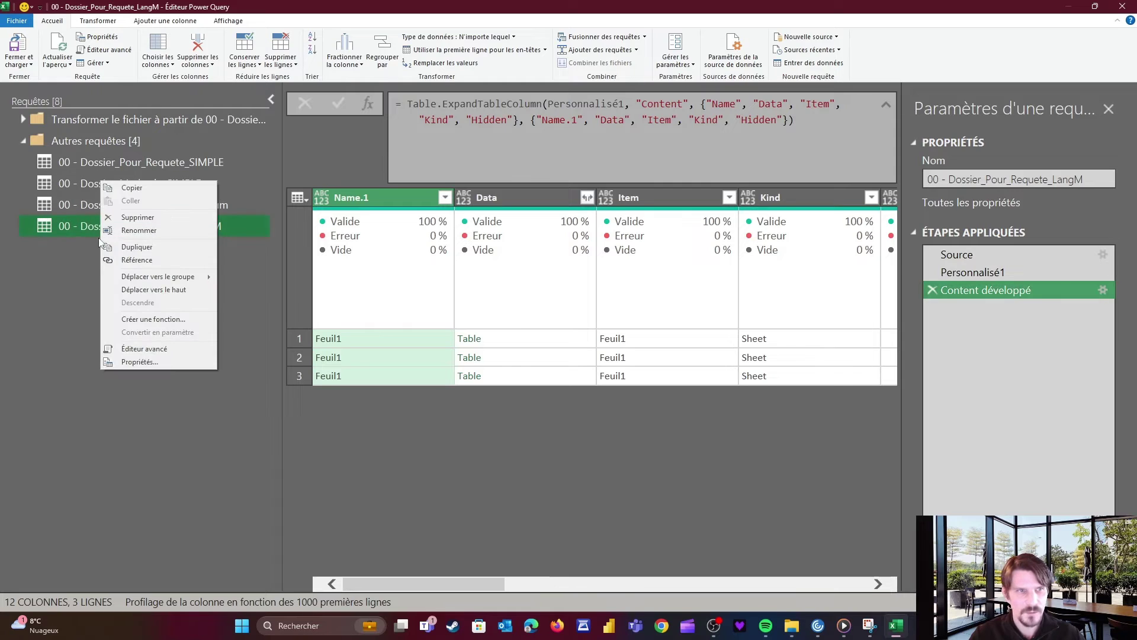
click(146, 248)
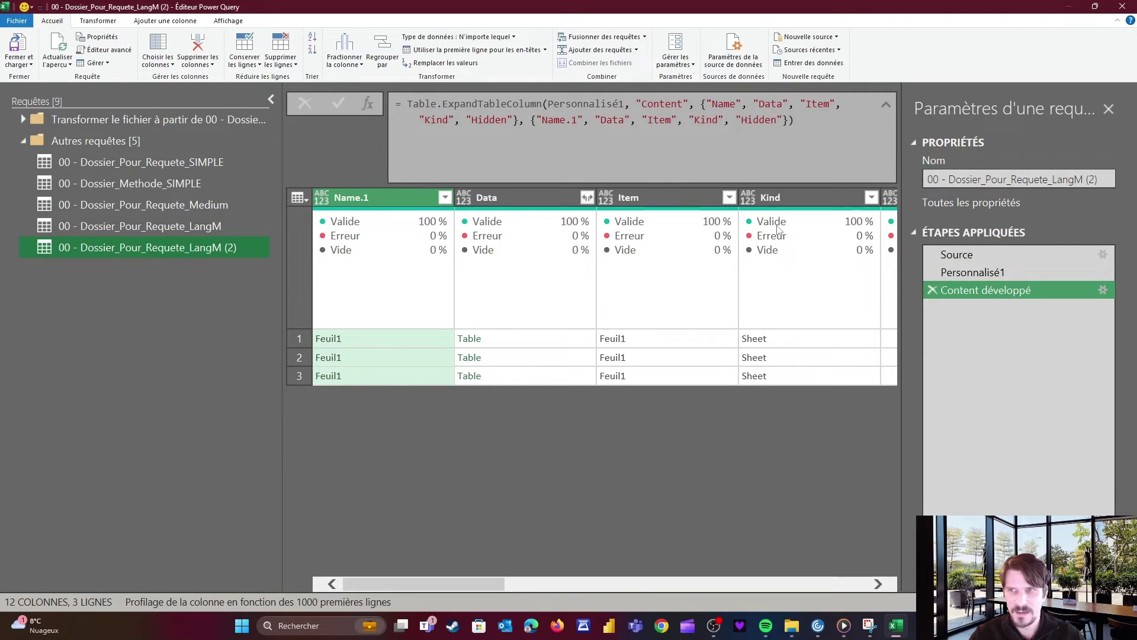
click(1054, 178)
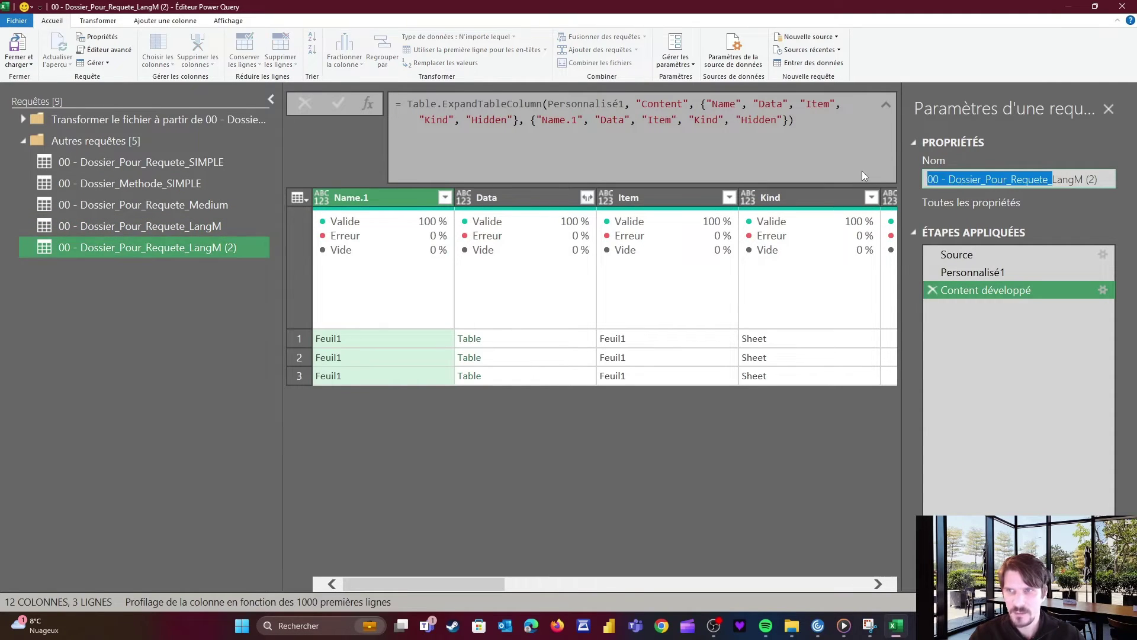
text(LangM ()
key(BackSpace)
key(BackSpace)
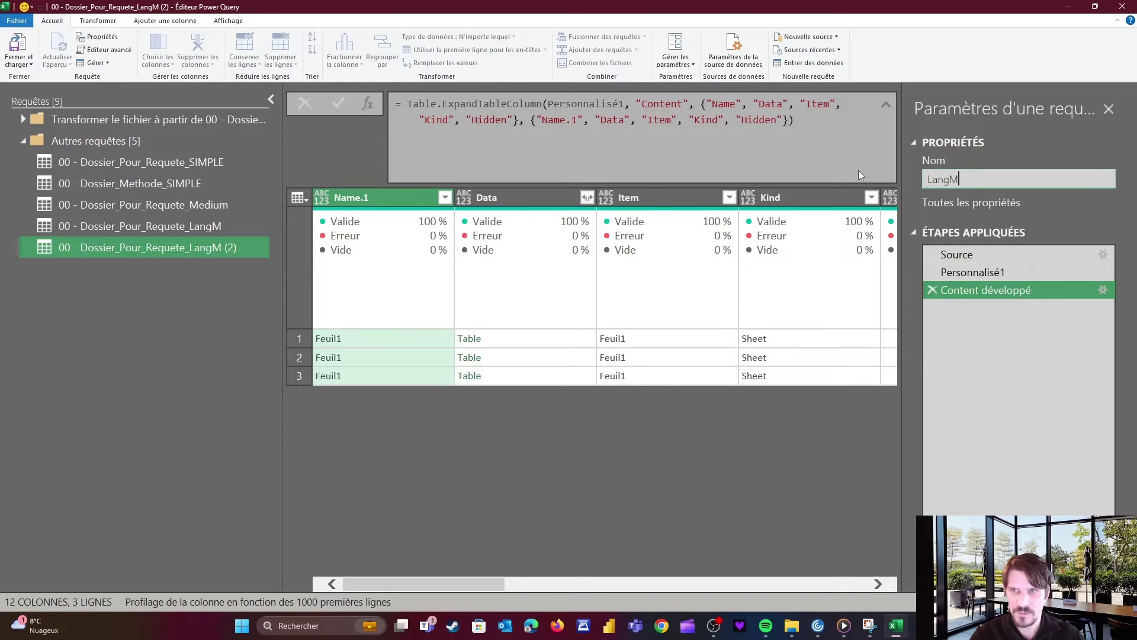
click(996, 351)
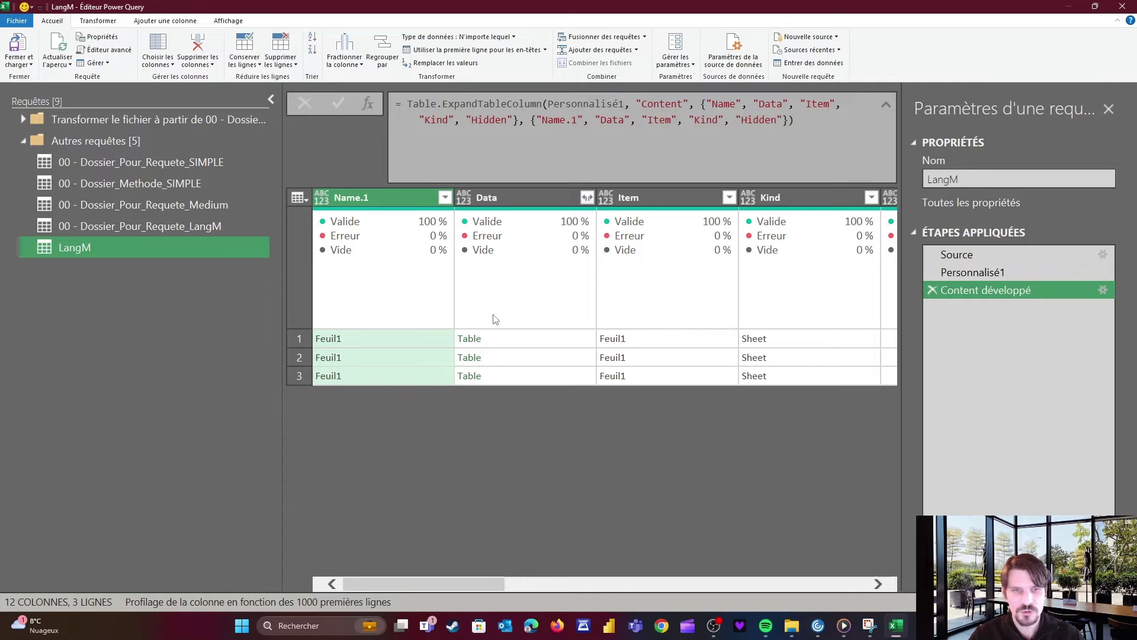
Drill into the first row's Data table in LangM and add a custom step with the formula Table.PromoteHeaders(Data)
click(470, 339)
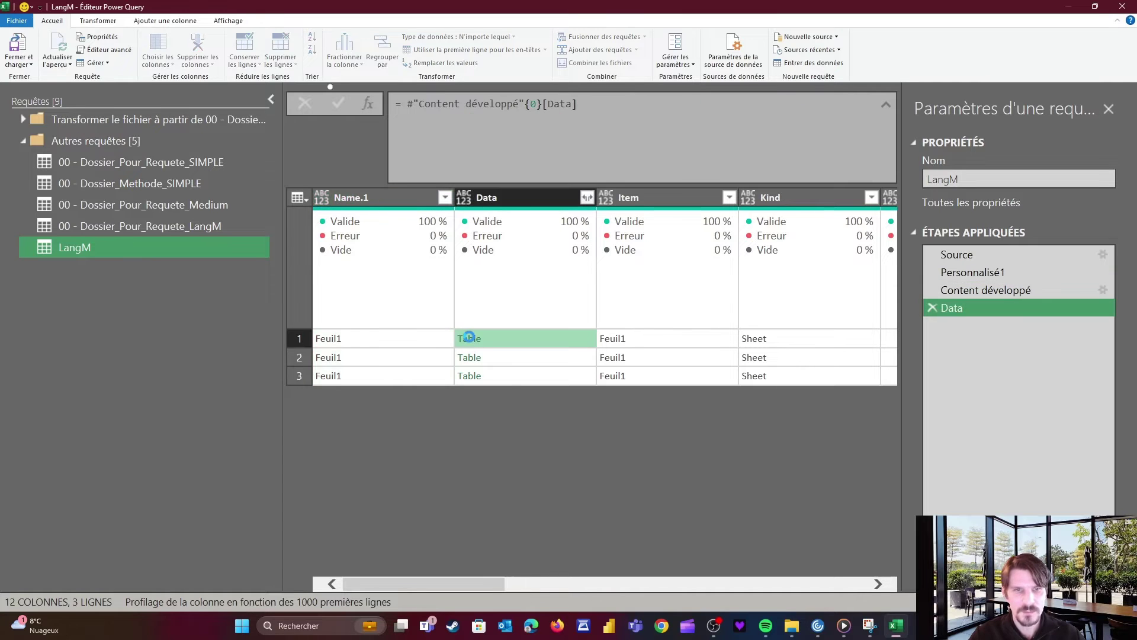
click(368, 104)
click(407, 104)
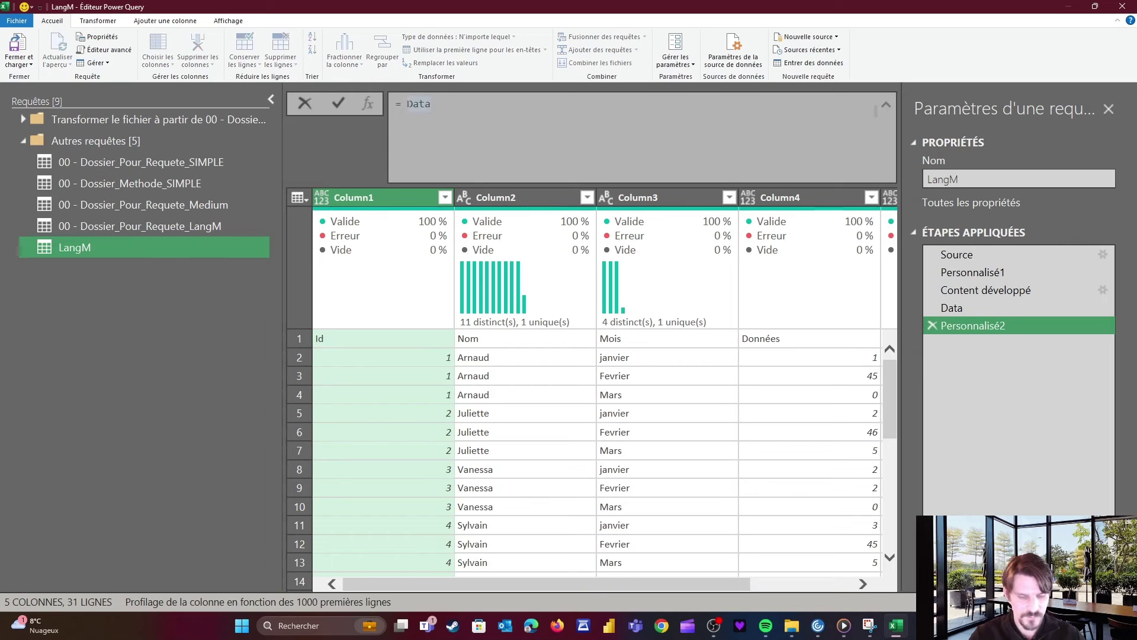
text(Table.P)
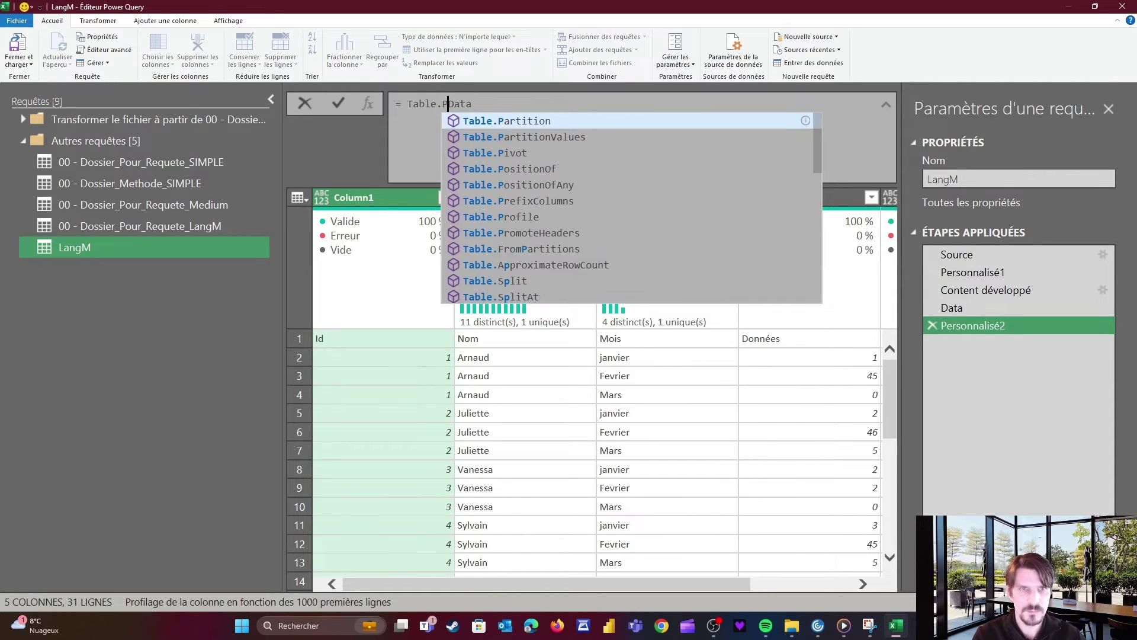
text(romoteHeaders)
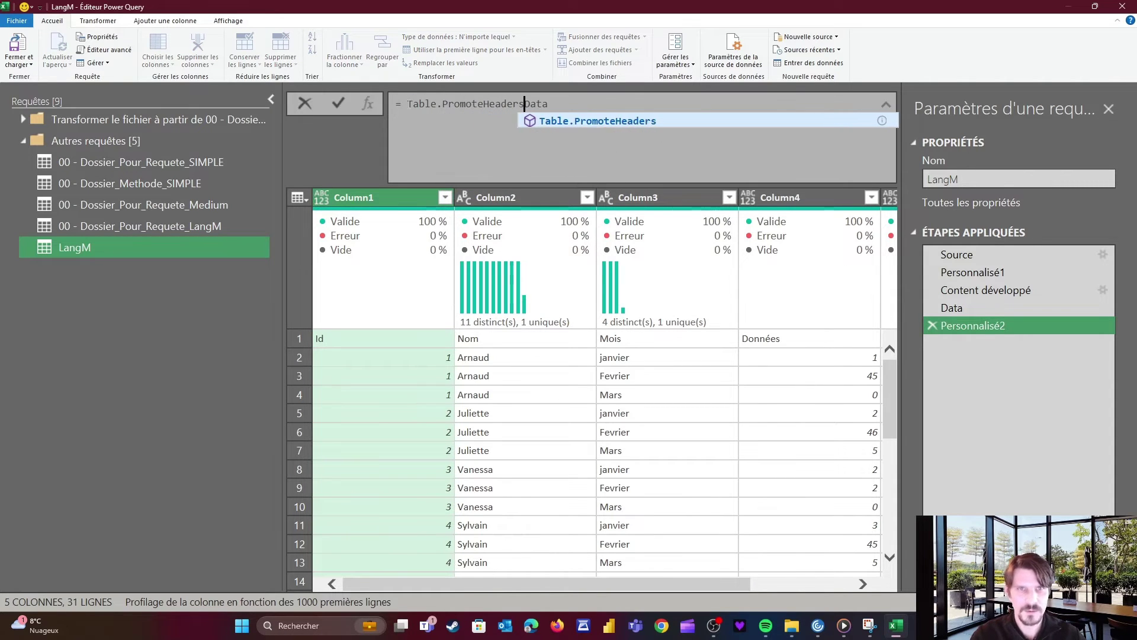
text(()
key(End)
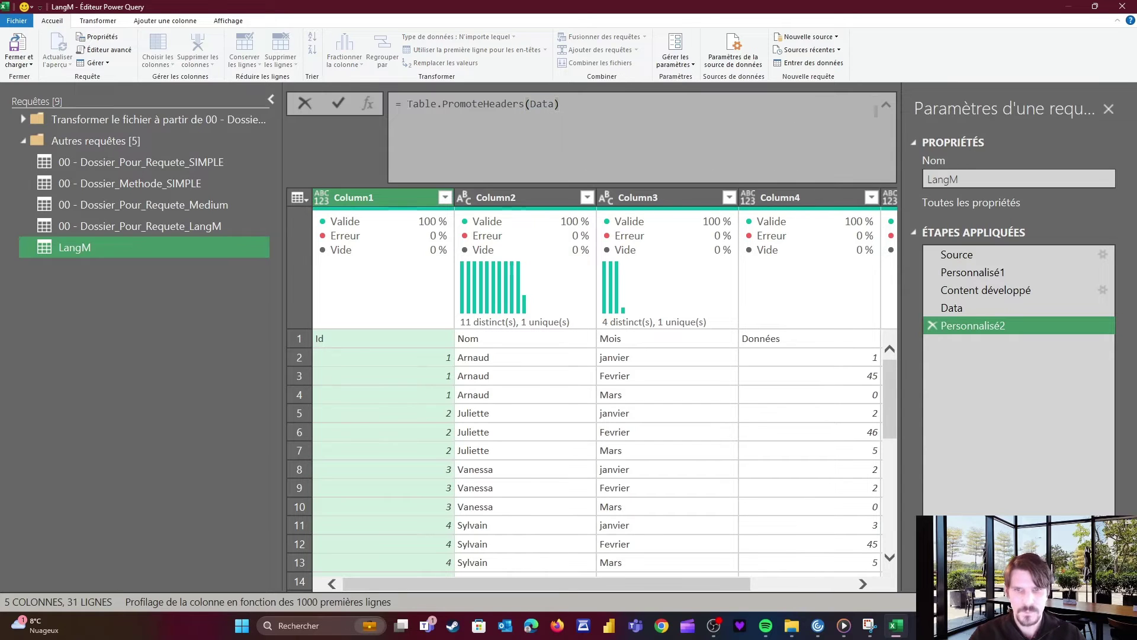
key(Return)
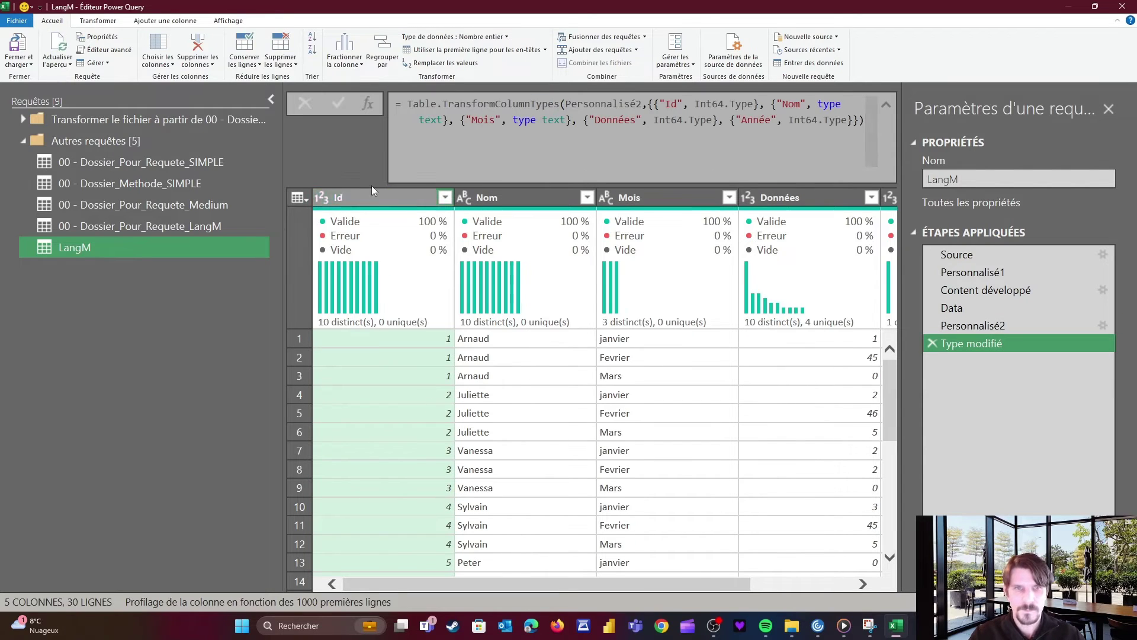
Add an index column starting from 1 to the LangM query
click(166, 22)
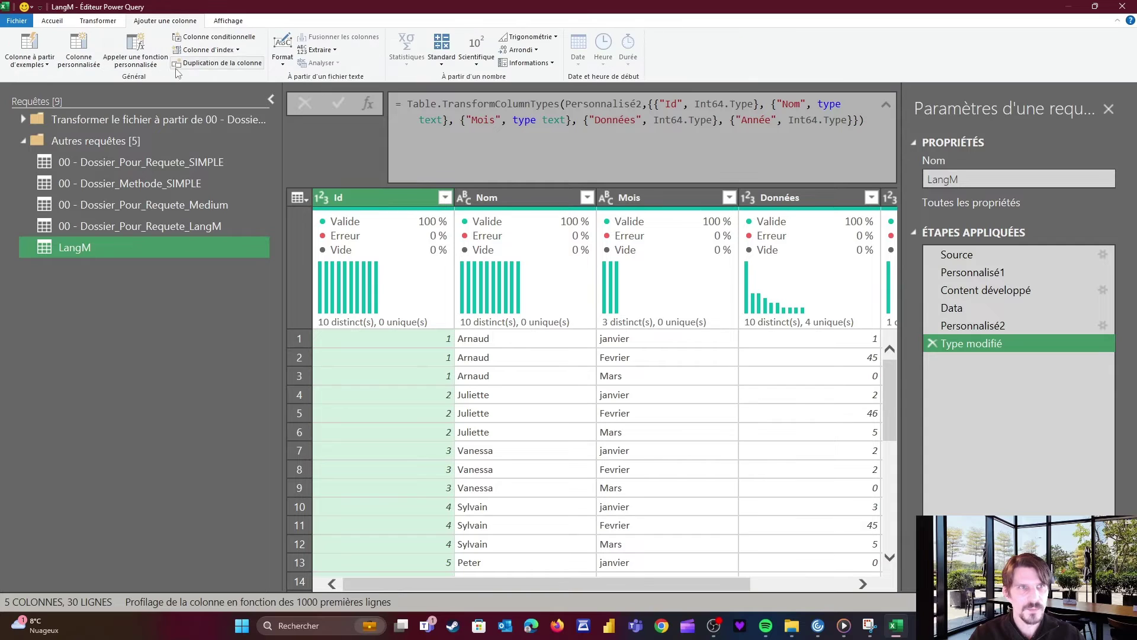
click(238, 50)
click(207, 73)
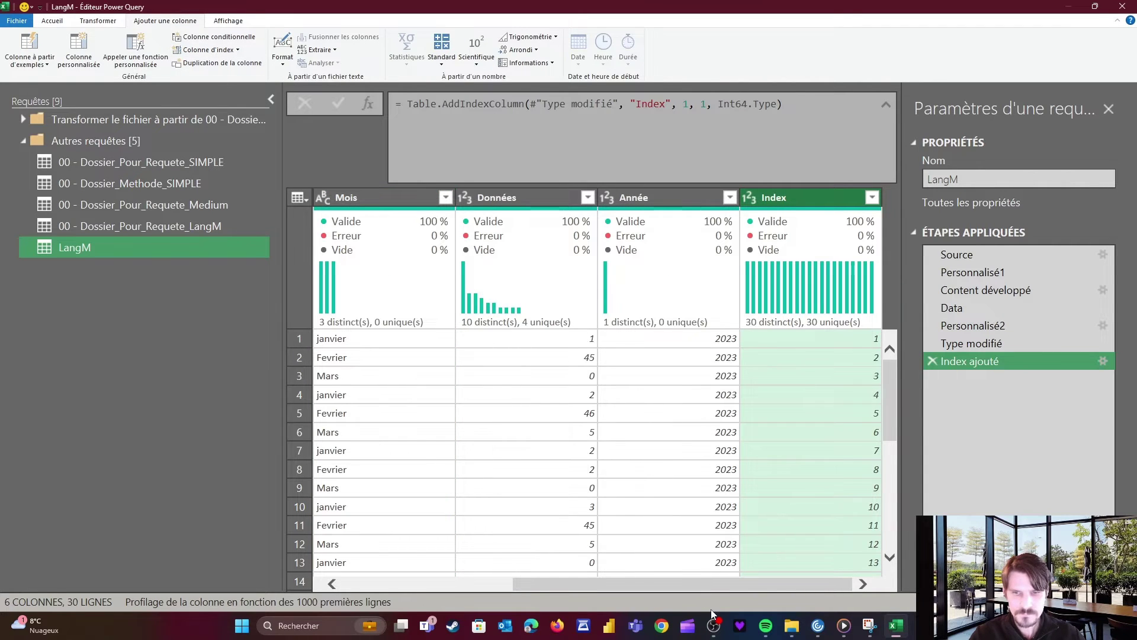
drag(709, 585, 539, 569)
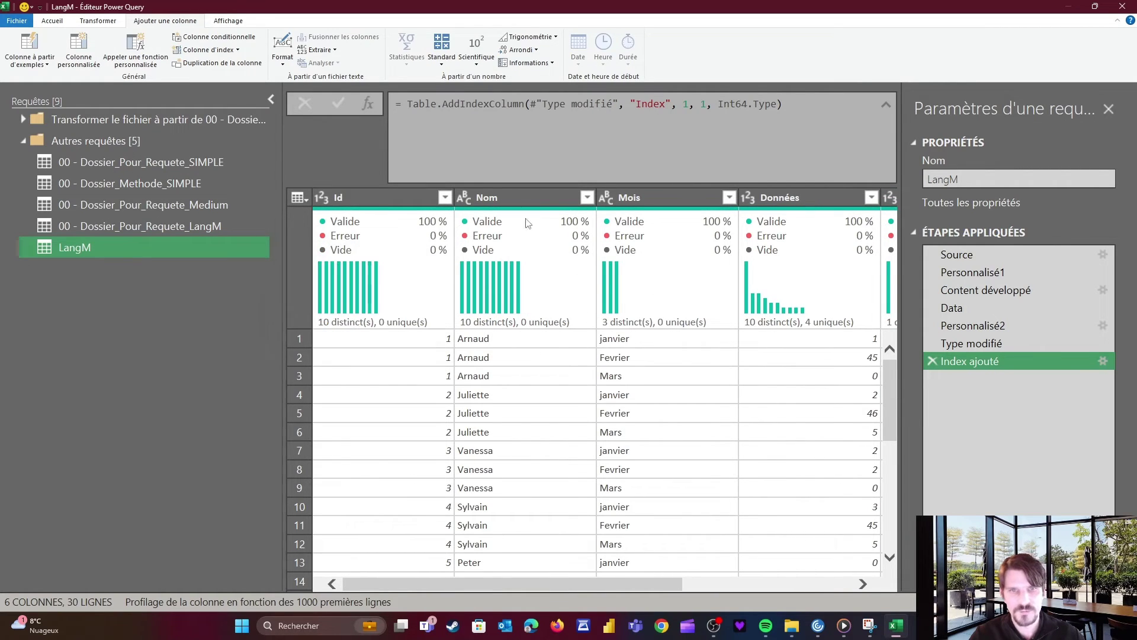
Delete the Source through Data lines from the LangM query's M code, select the remaining let…in block and apply the change
click(52, 21)
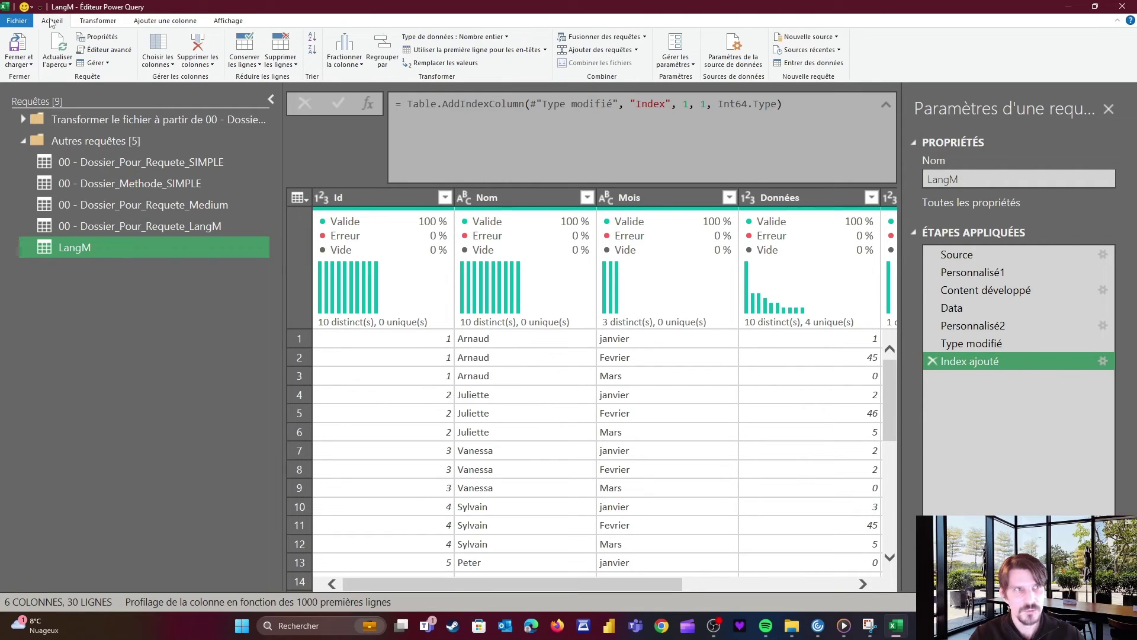
click(105, 50)
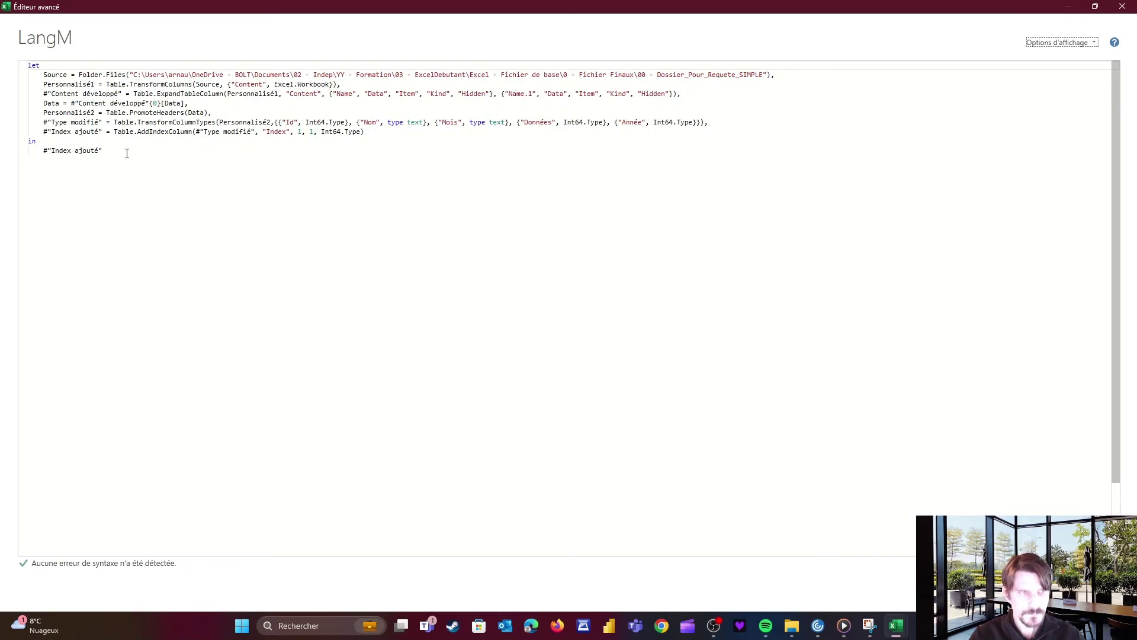
double_click(75, 112)
click(168, 103)
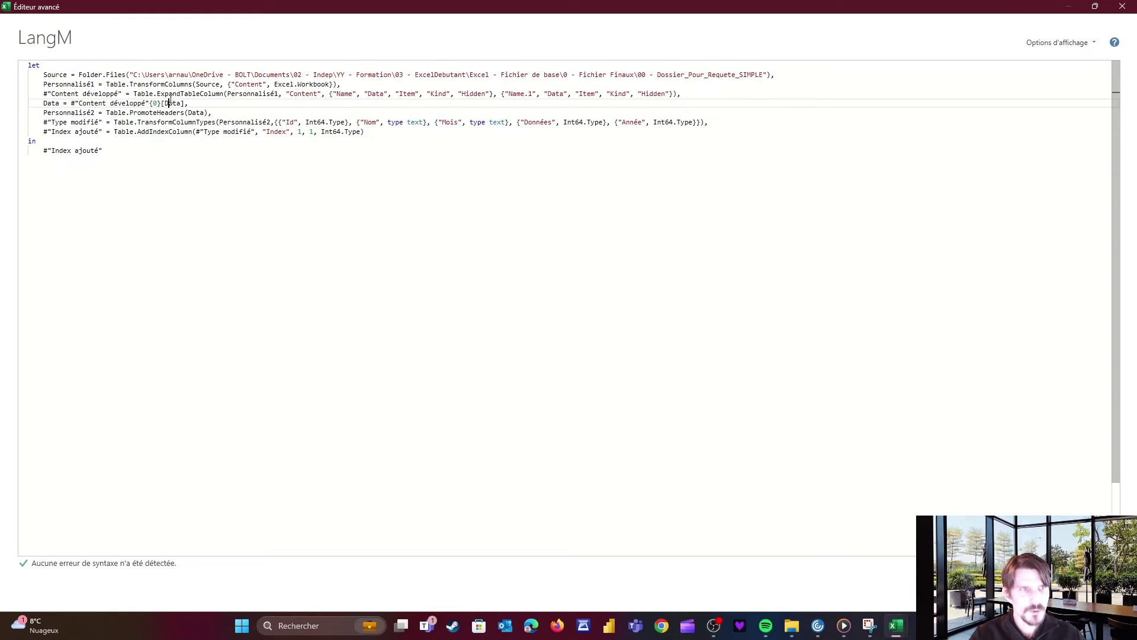
drag(200, 107, 18, 77)
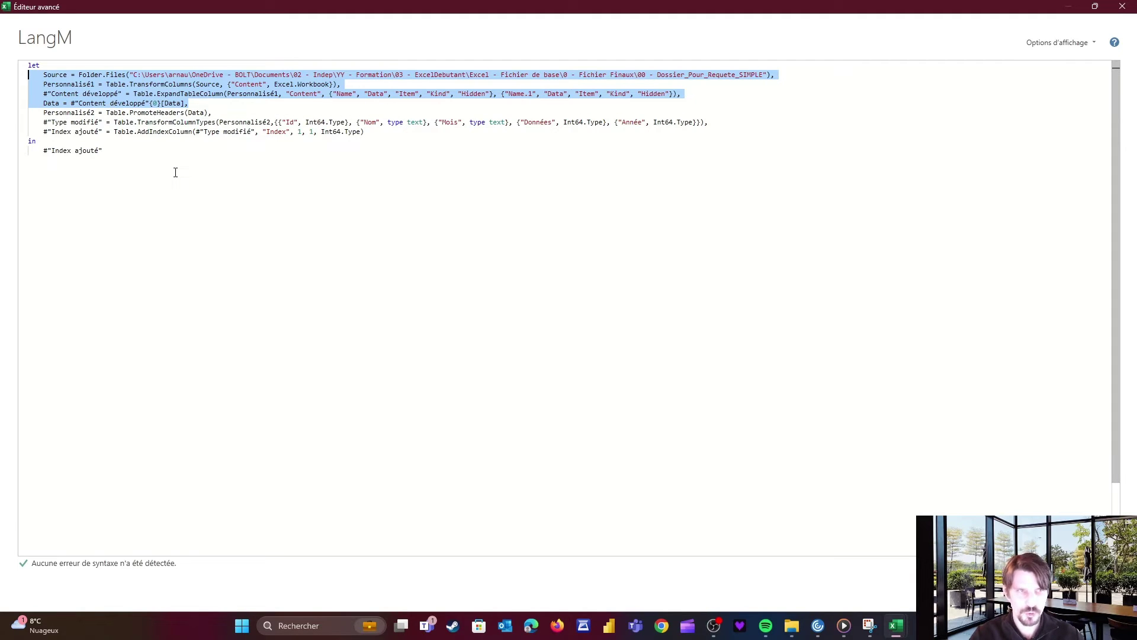
key(Delete)
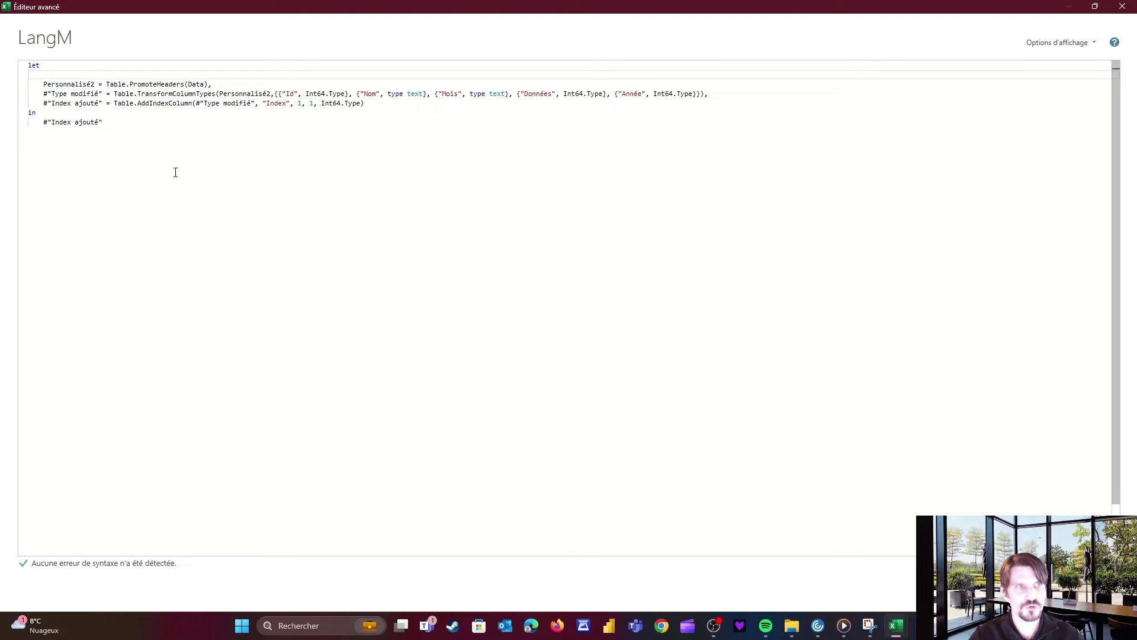
key(Delete)
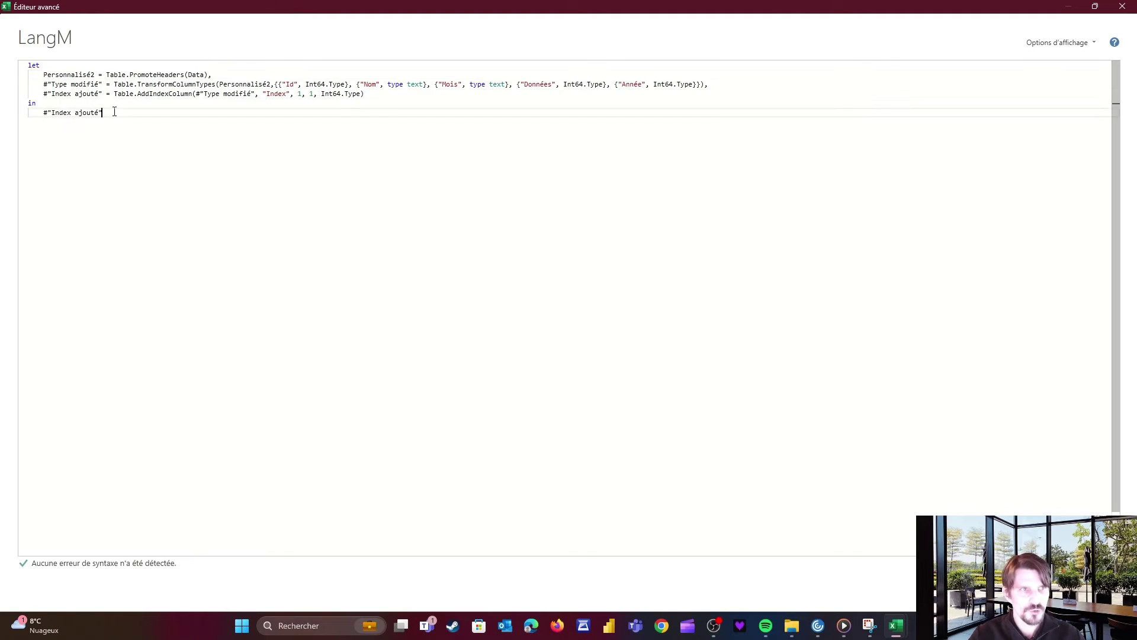
drag(104, 112, 28, 68)
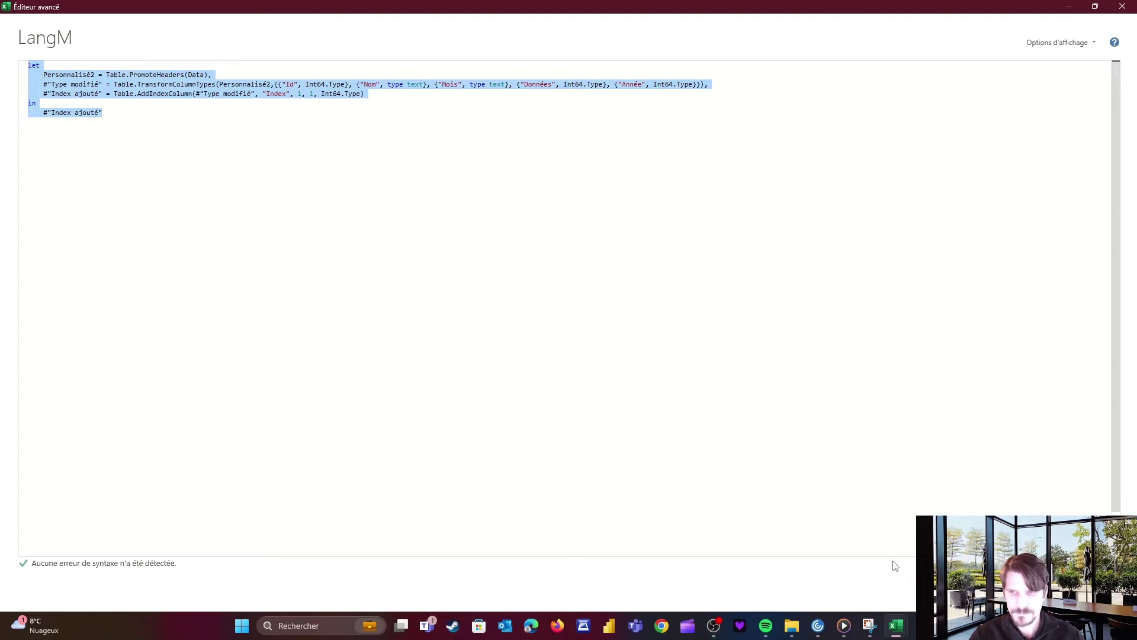
click(1045, 588)
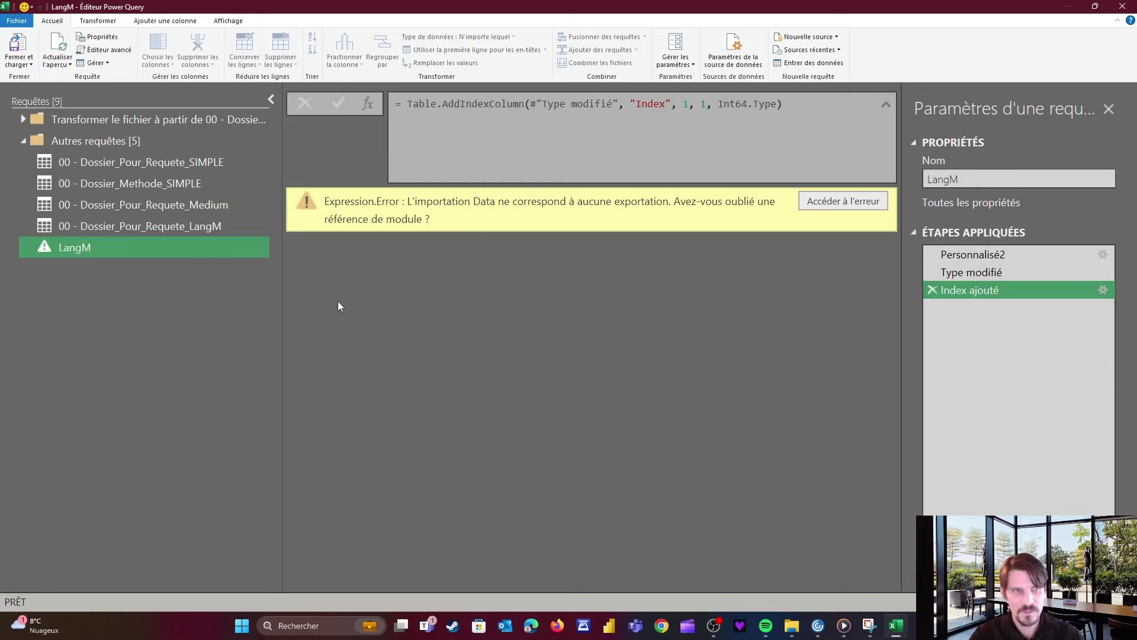
Extract the first 2 characters of the Name.1 column in the 00 - Dossier_Pour_Requete_LangM query
click(165, 226)
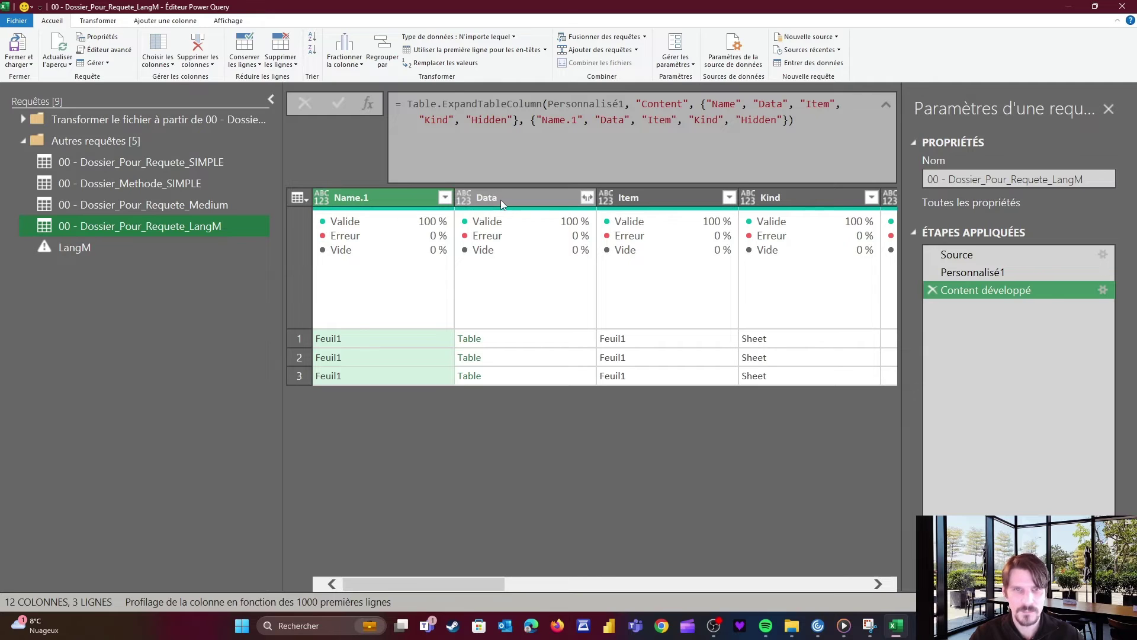
click(98, 21)
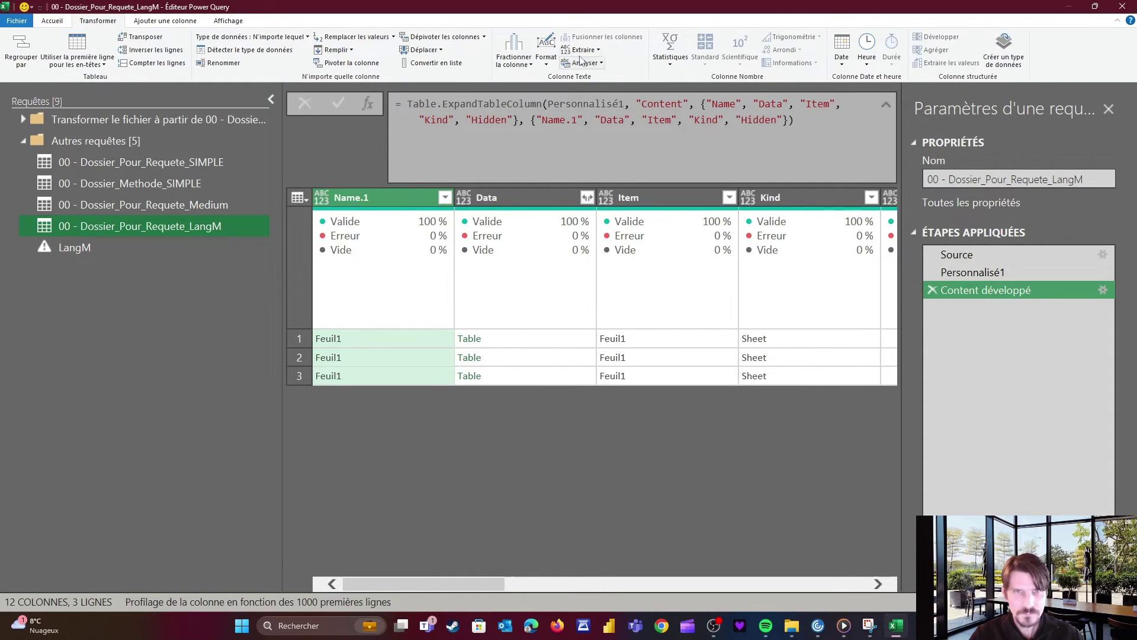
click(600, 51)
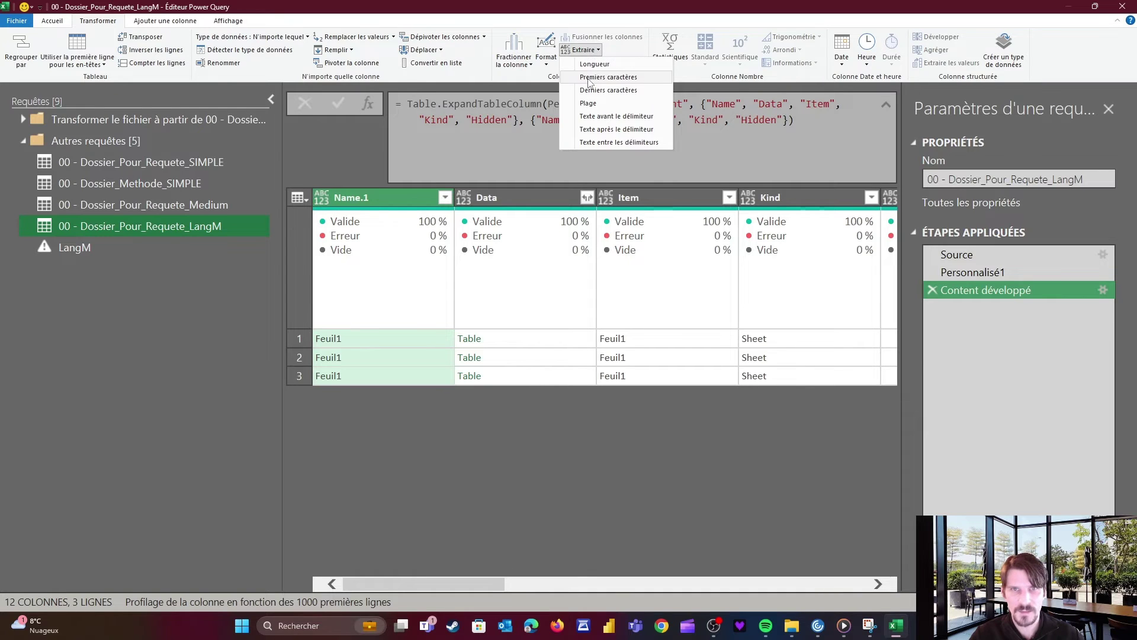
click(604, 77)
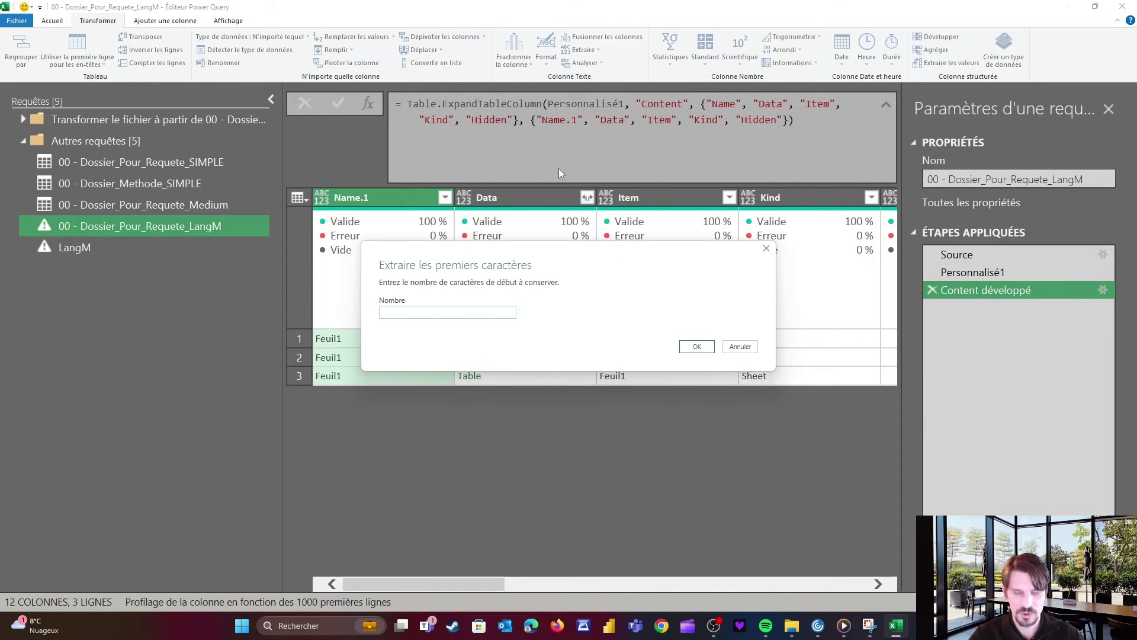
text(2)
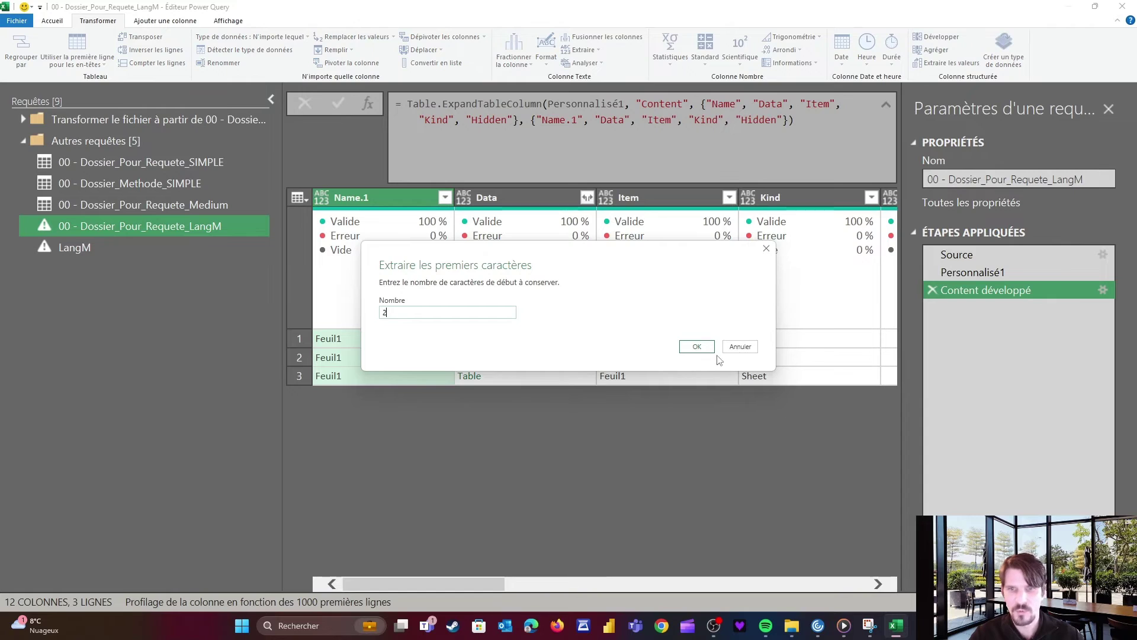
click(699, 347)
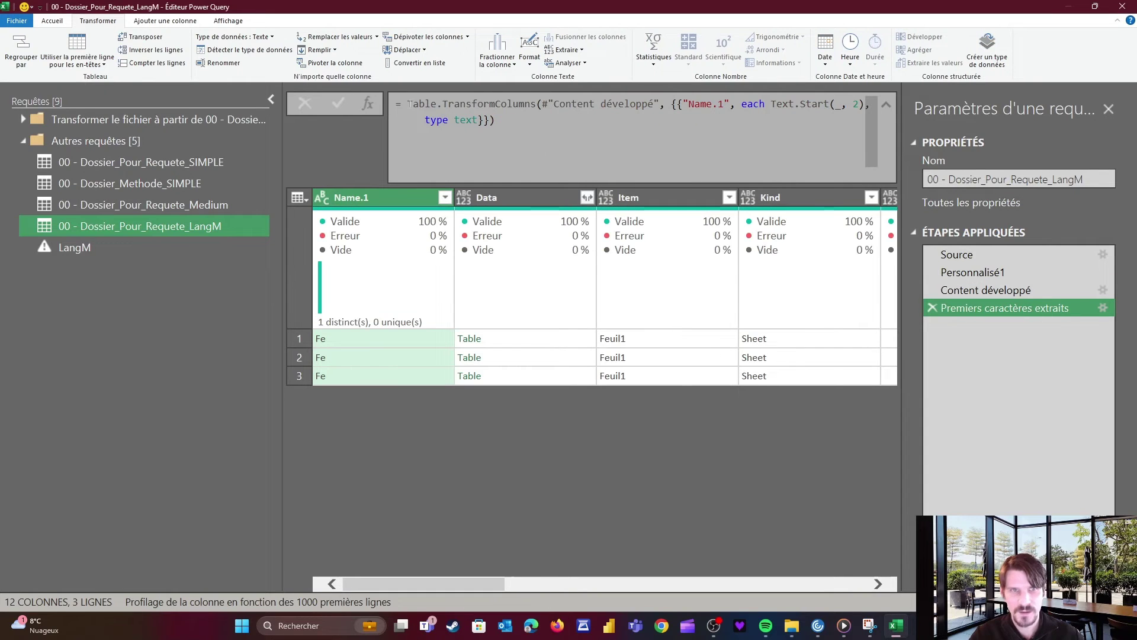
In the Table.TransformColumns formula, change the target column from Name.1 to "Data" and the result type to table
drag(409, 104, 548, 113)
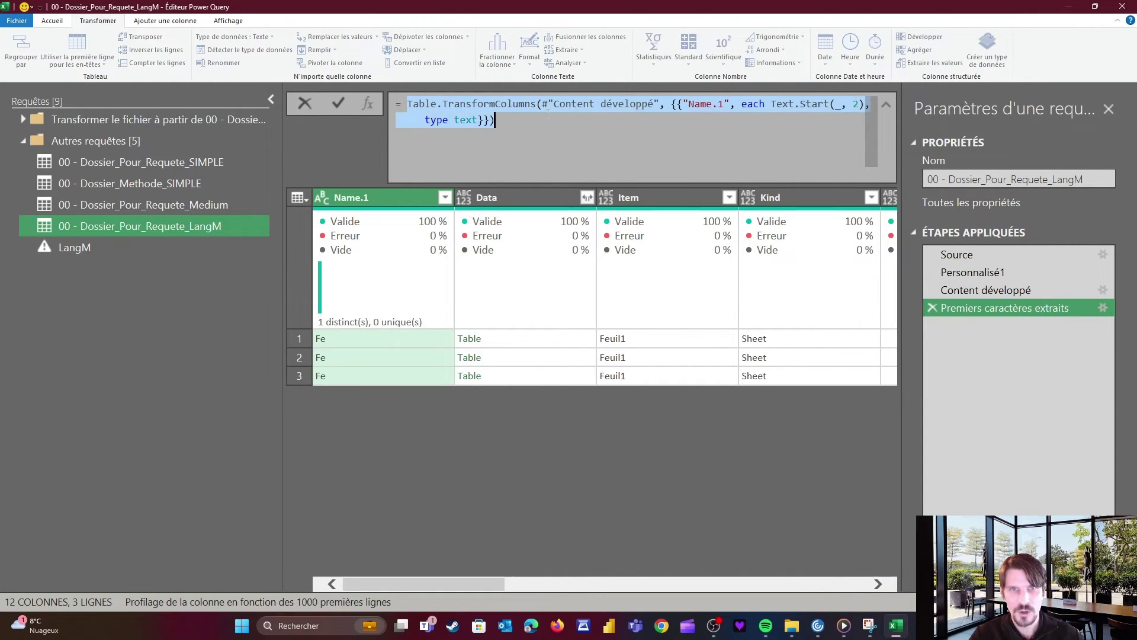
click(454, 105)
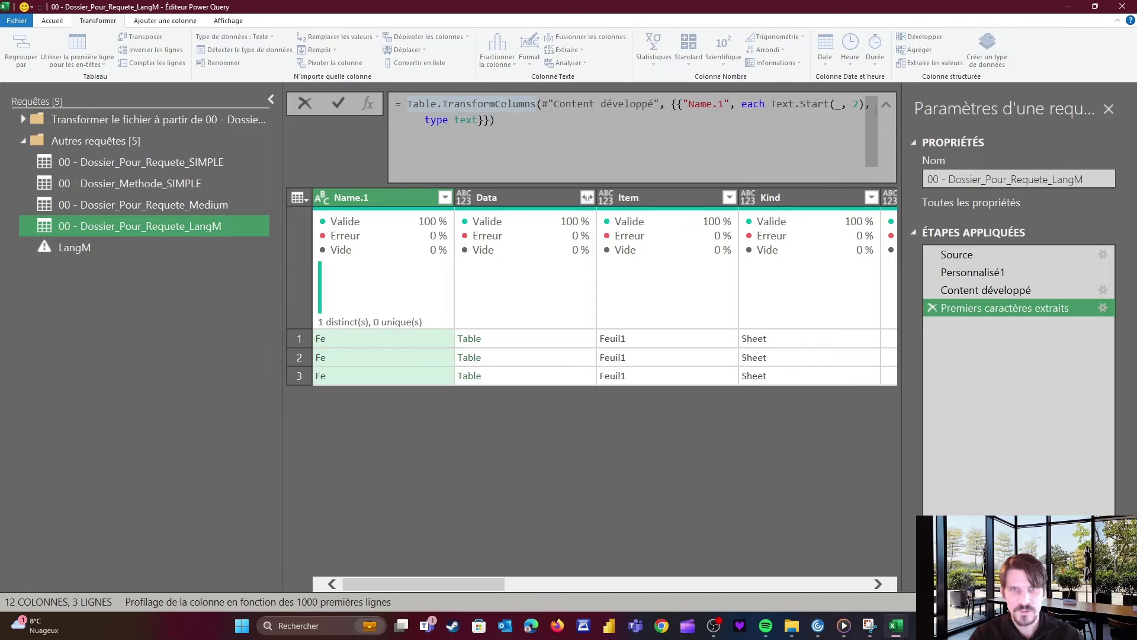
drag(724, 104, 689, 103)
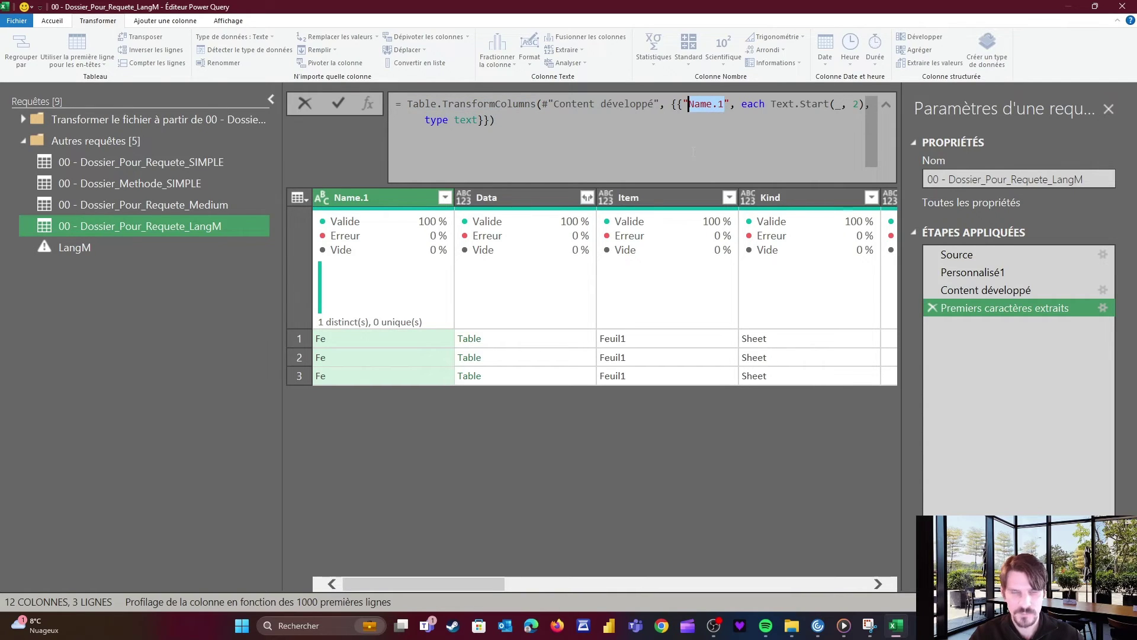
text(Data)
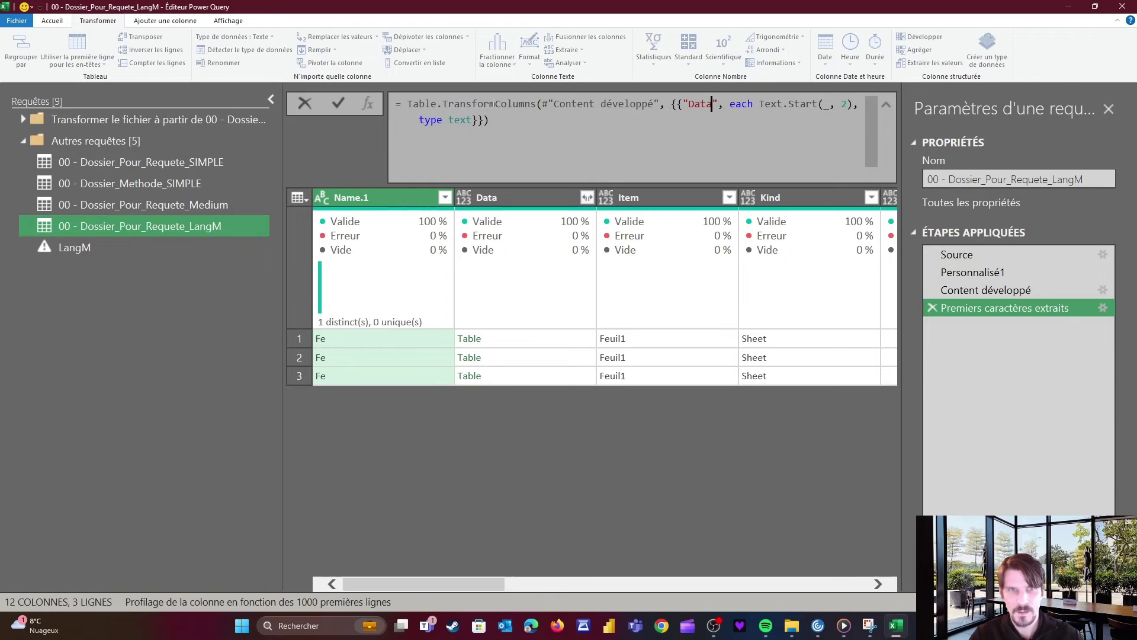
drag(449, 119, 472, 120)
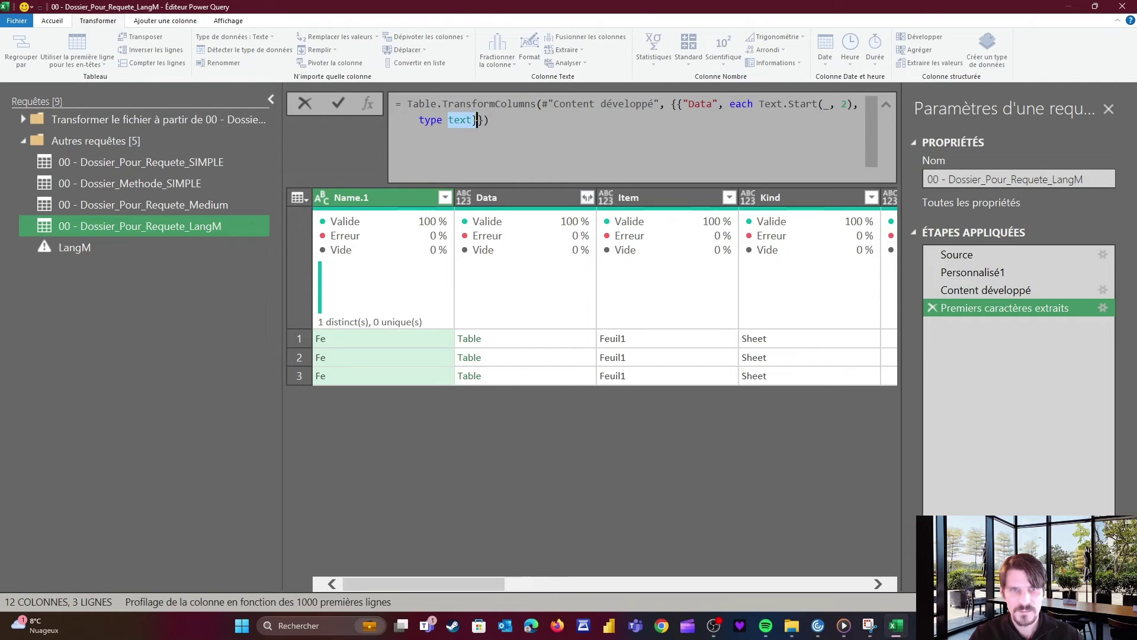
text(tabler)
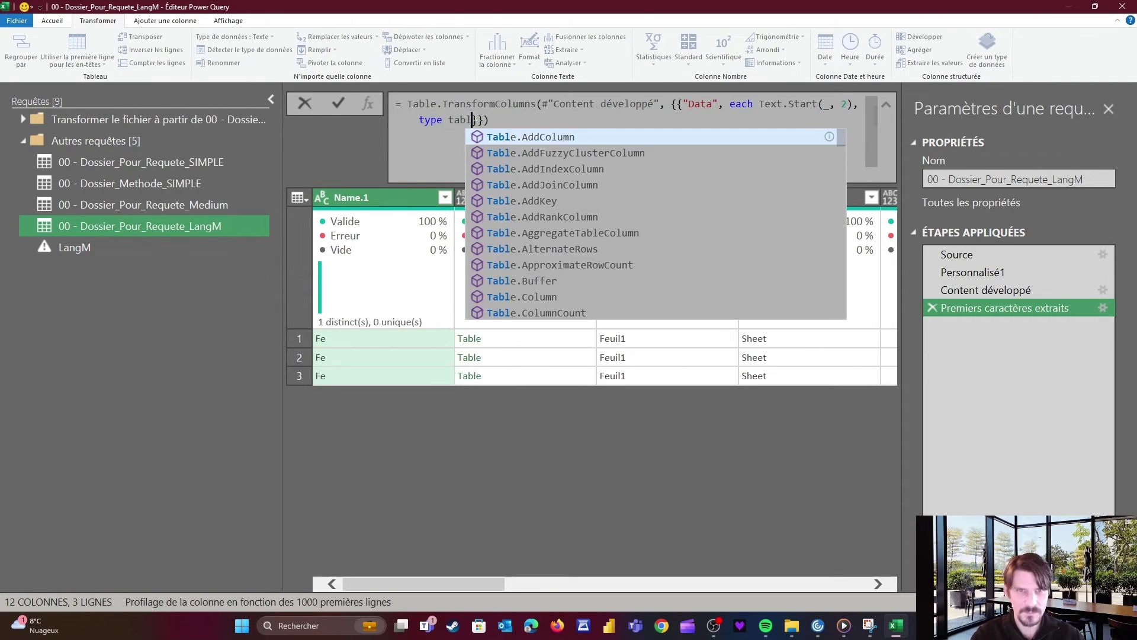
key(BackSpace)
click(736, 105)
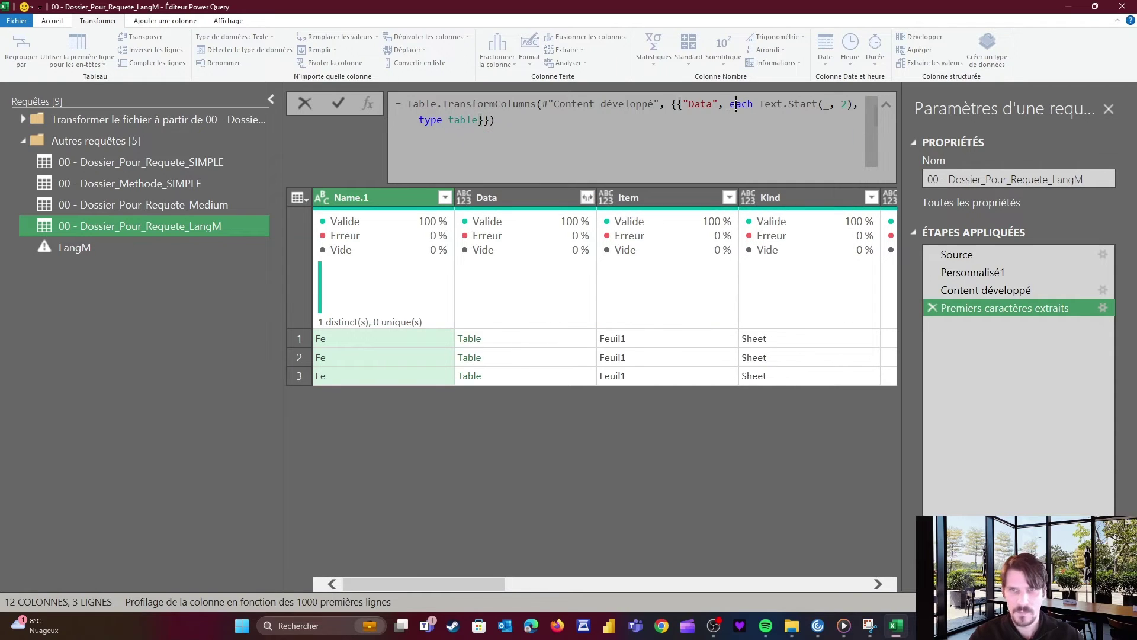
double_click(459, 120)
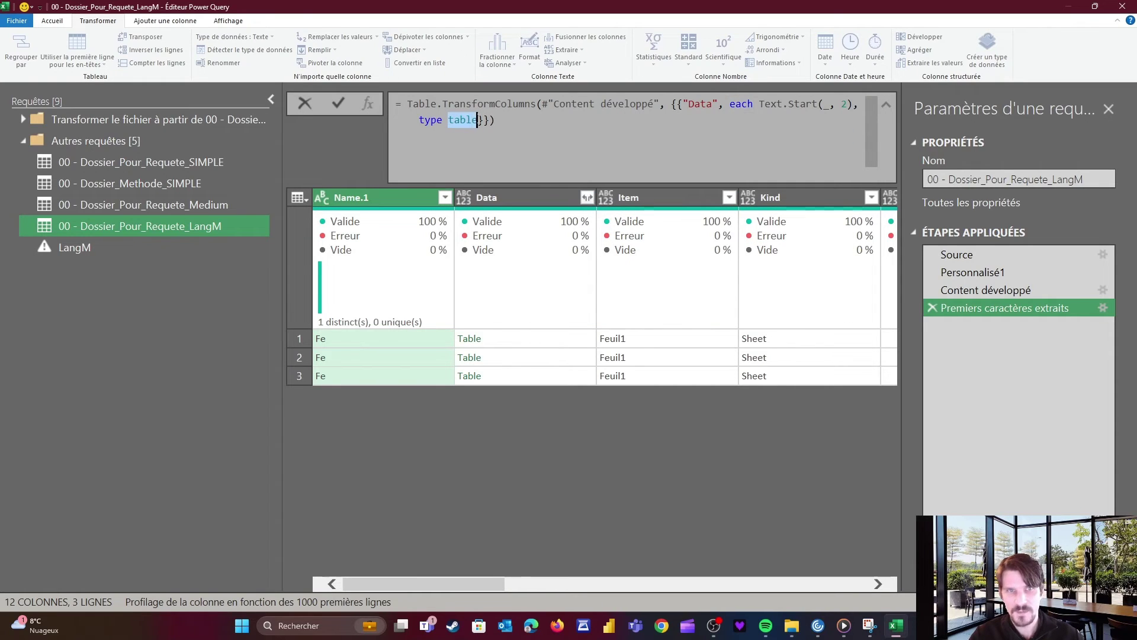
click(466, 120)
key(ctrl+shift+Right)
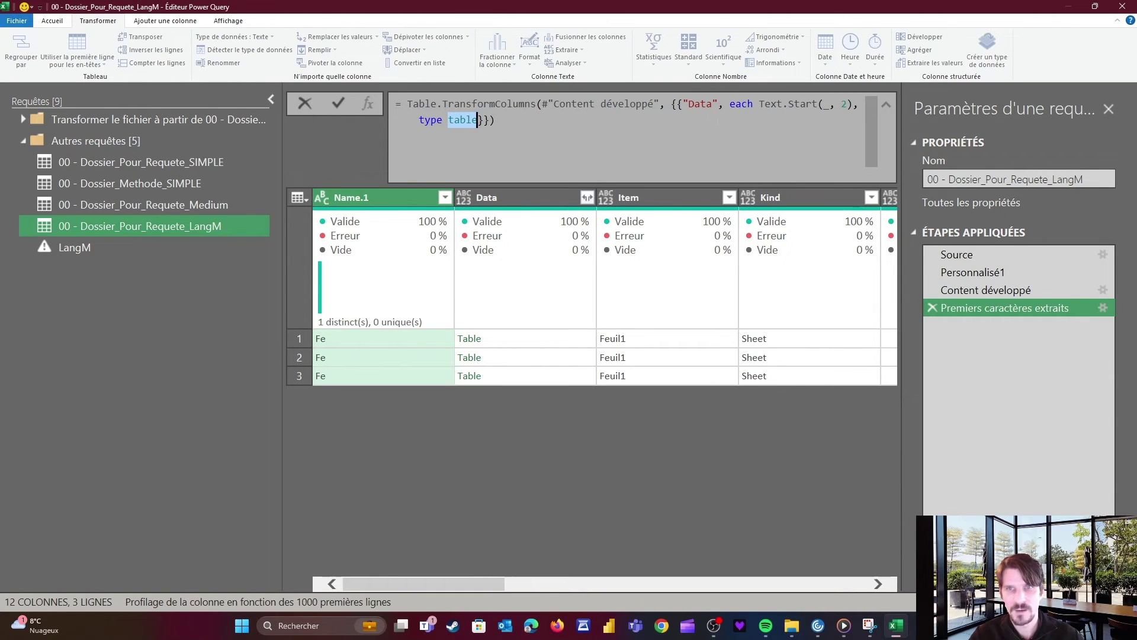
Replace the Text.Start(_, 2) expression after each with the copied let…in block and apply the formula
click(729, 104)
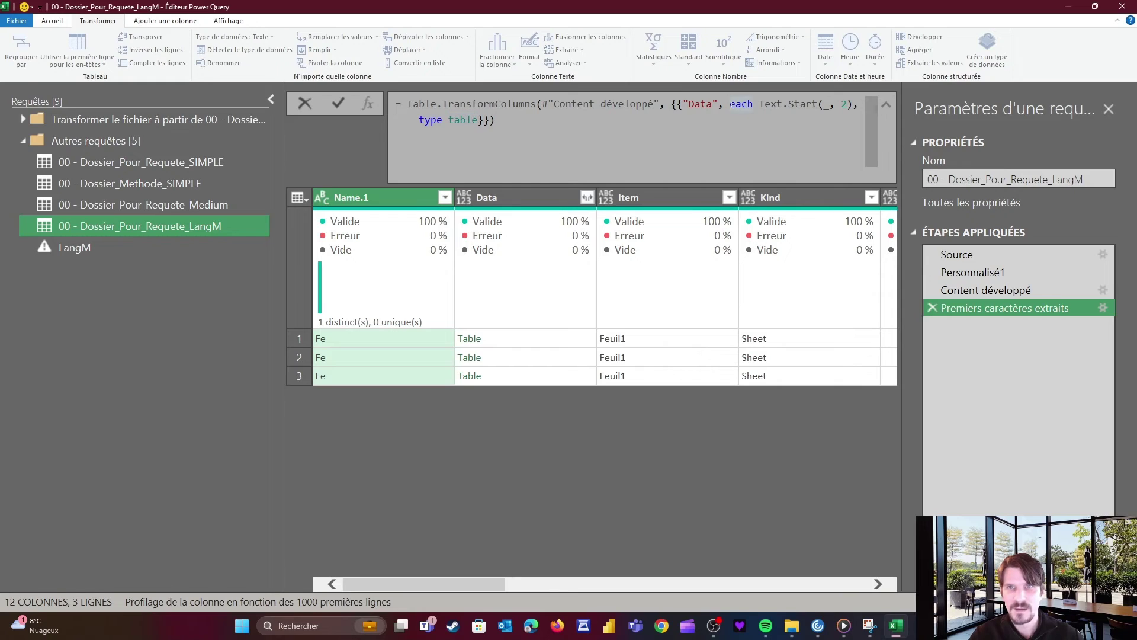
key(ctrl+shift+Right)
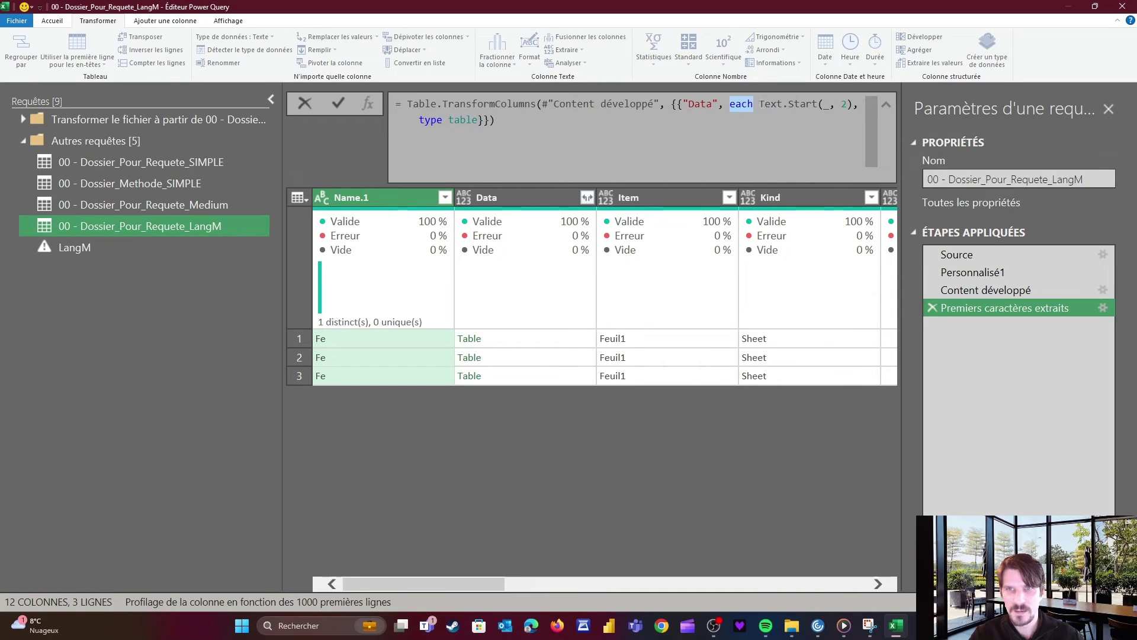
drag(759, 105, 853, 104)
key(ctrl+v)
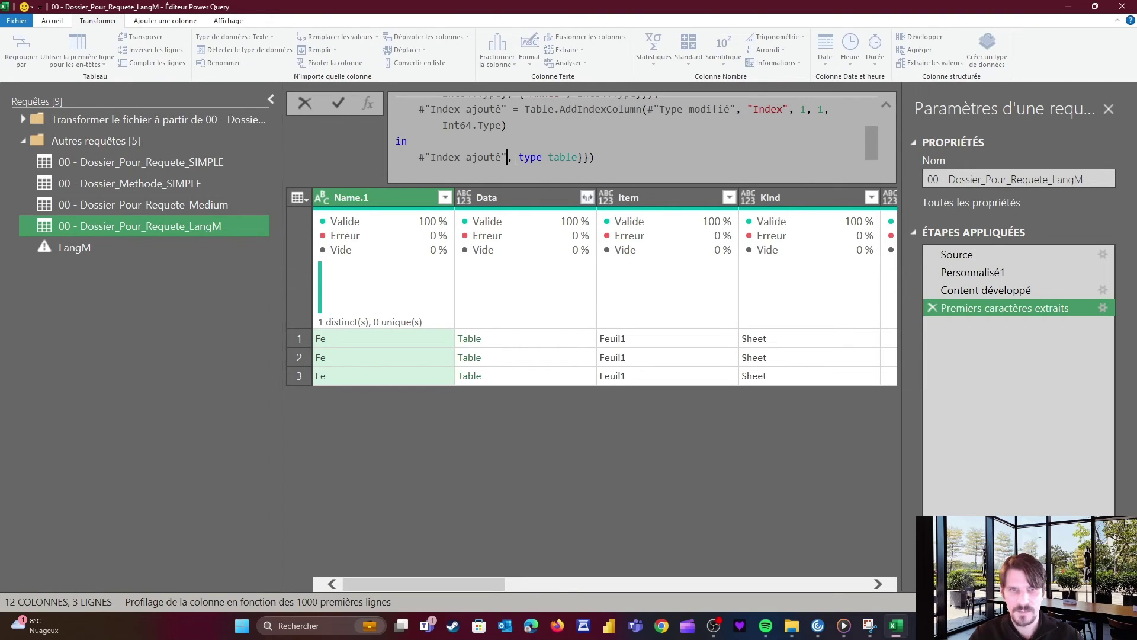
click(590, 412)
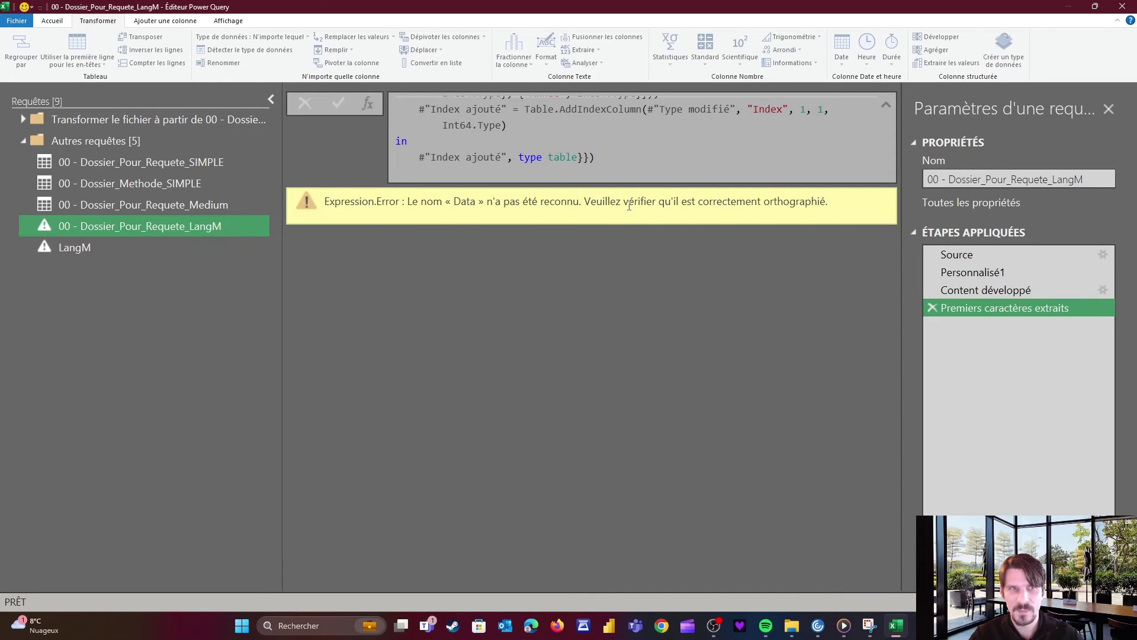
In the LangM query's full M code, put the last Table.TransformColumns on its own line and each let on an indented line below
click(51, 21)
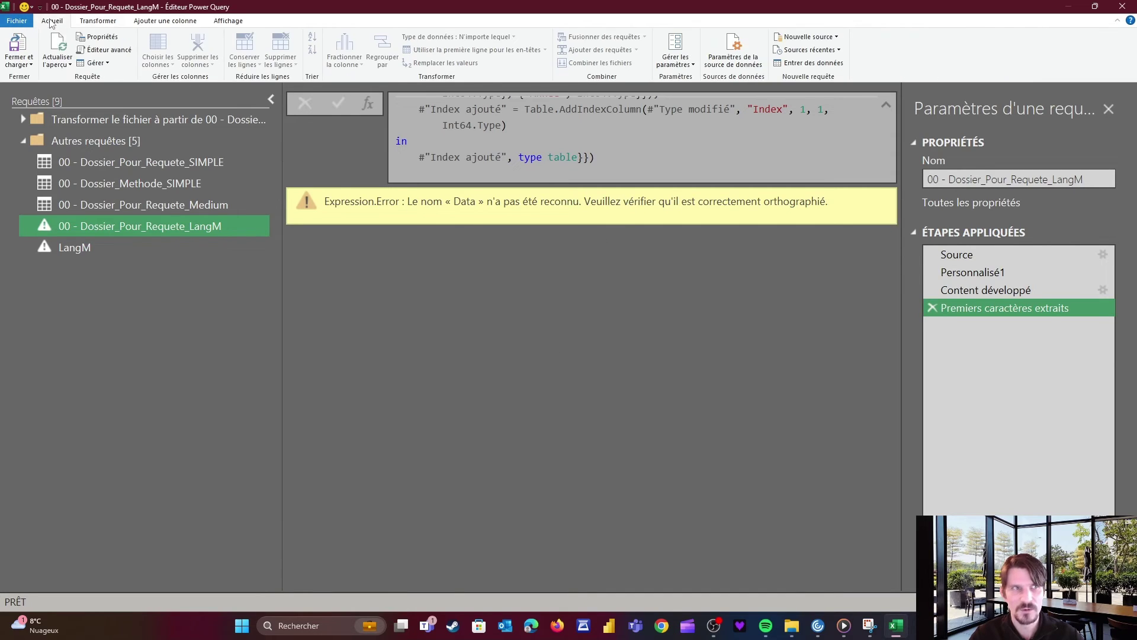
click(107, 49)
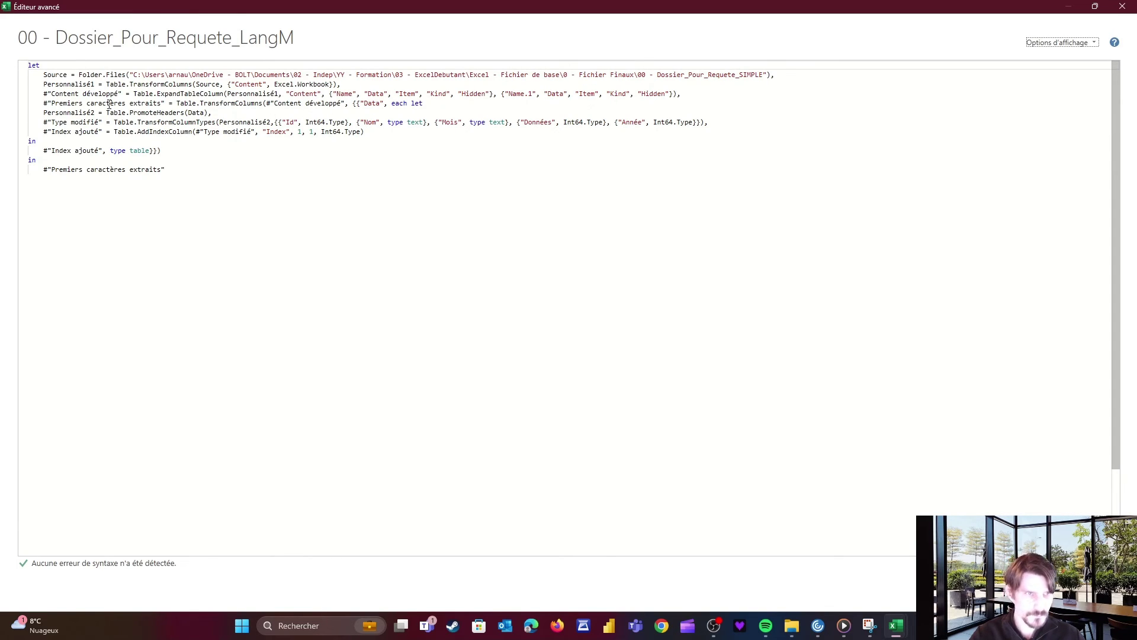
click(176, 103)
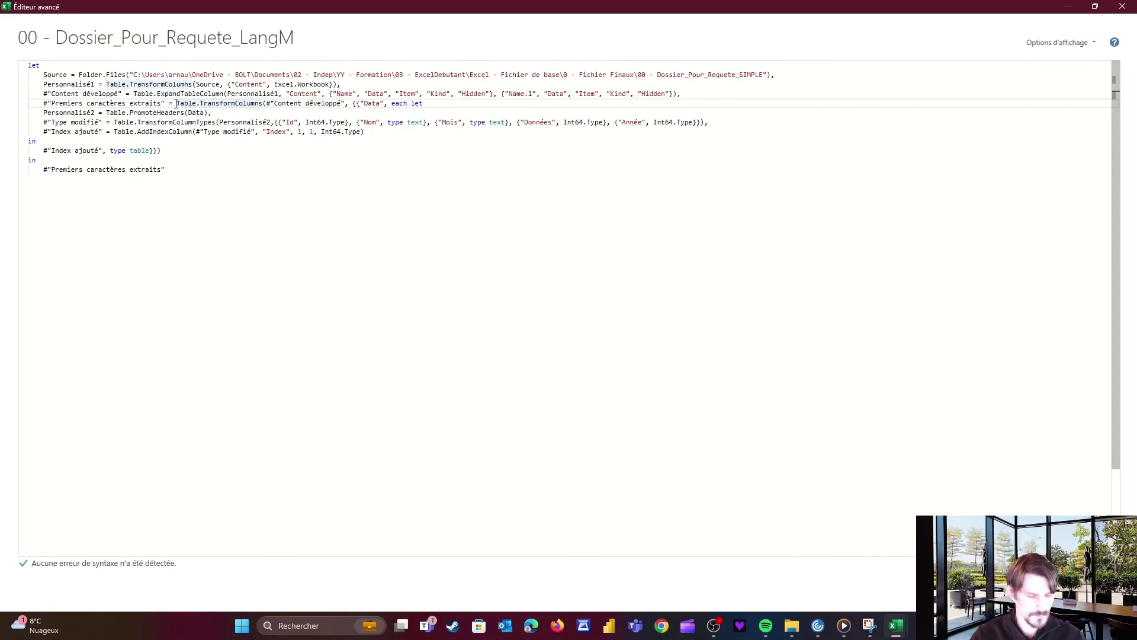
key(Return)
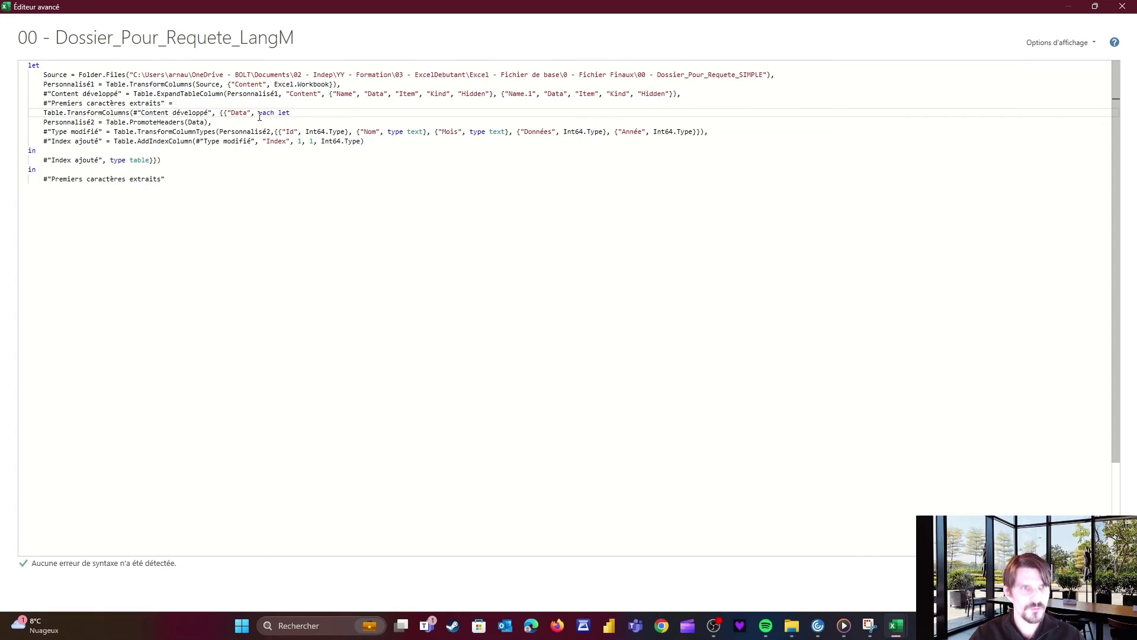
click(258, 112)
key(Return)
key(Tab)
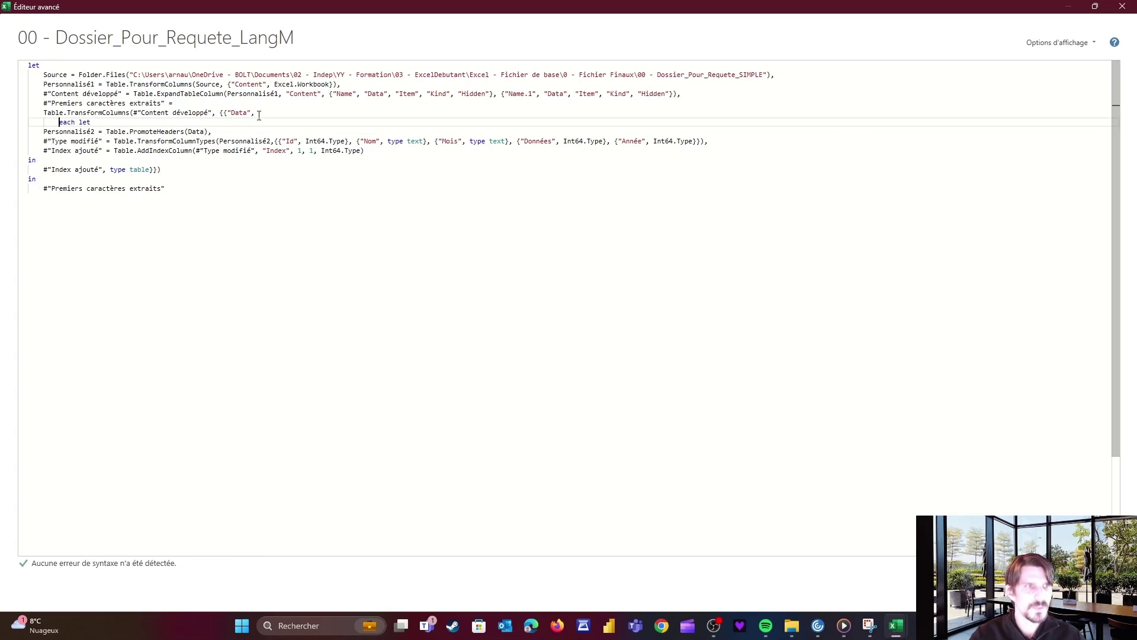
Indent the Personnalisé2, Type modifié and Index ajouté lines so they align one level below each let
click(44, 133)
key(Tab)
key(Tab)
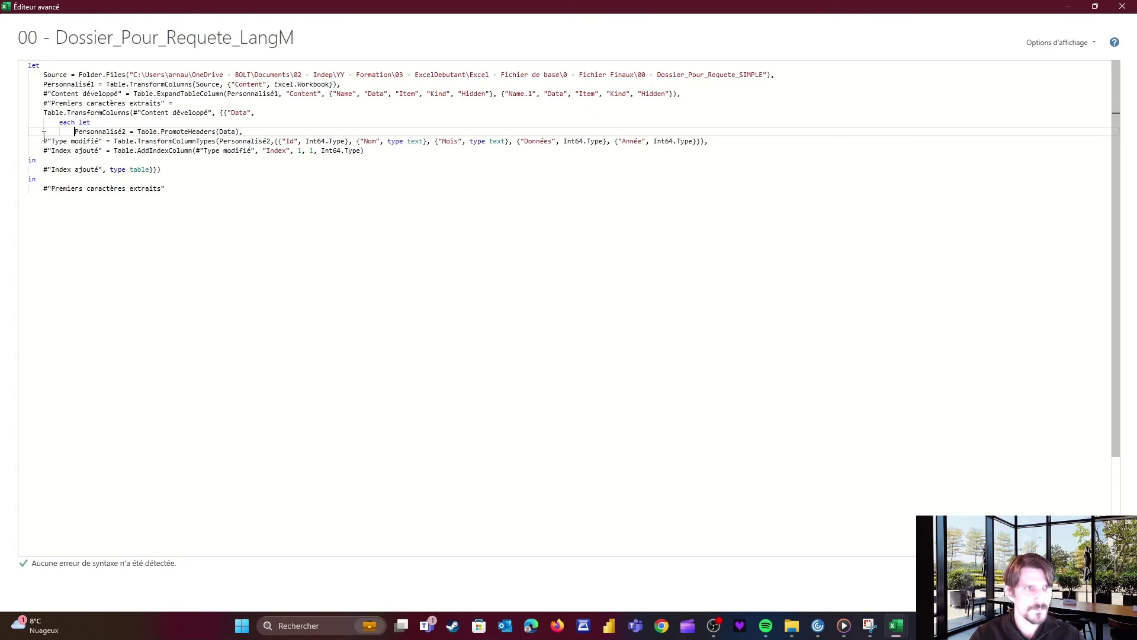
click(42, 142)
key(Tab)
key(Tab)
click(40, 150)
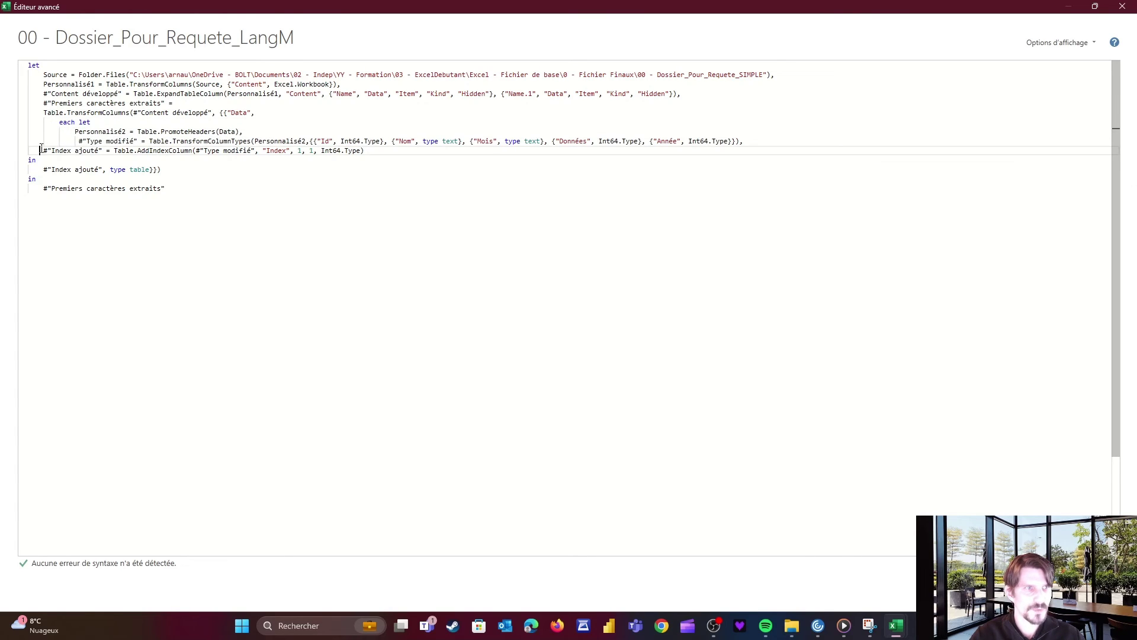
key(Tab)
key(Tab)
key(Tab)
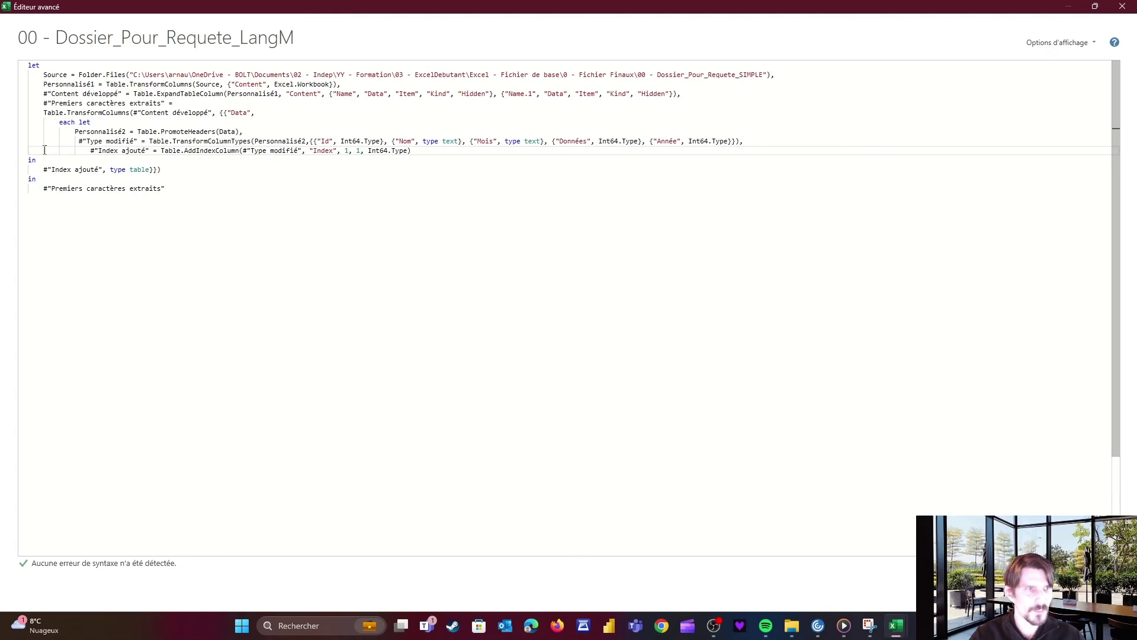
key(shift+Tab)
click(73, 140)
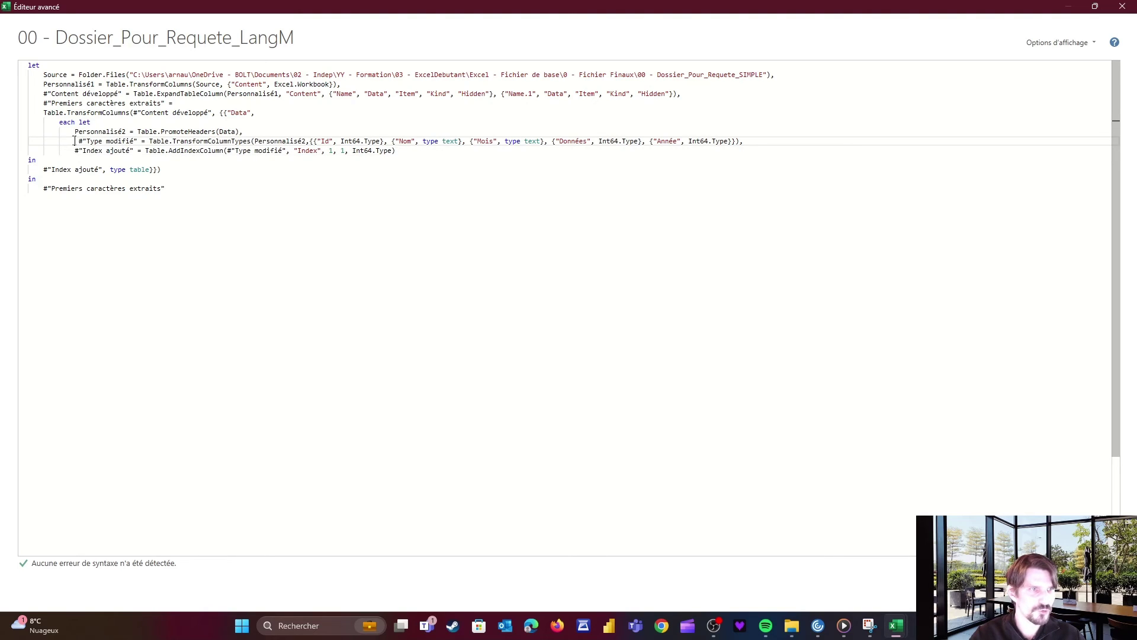
key(Delete)
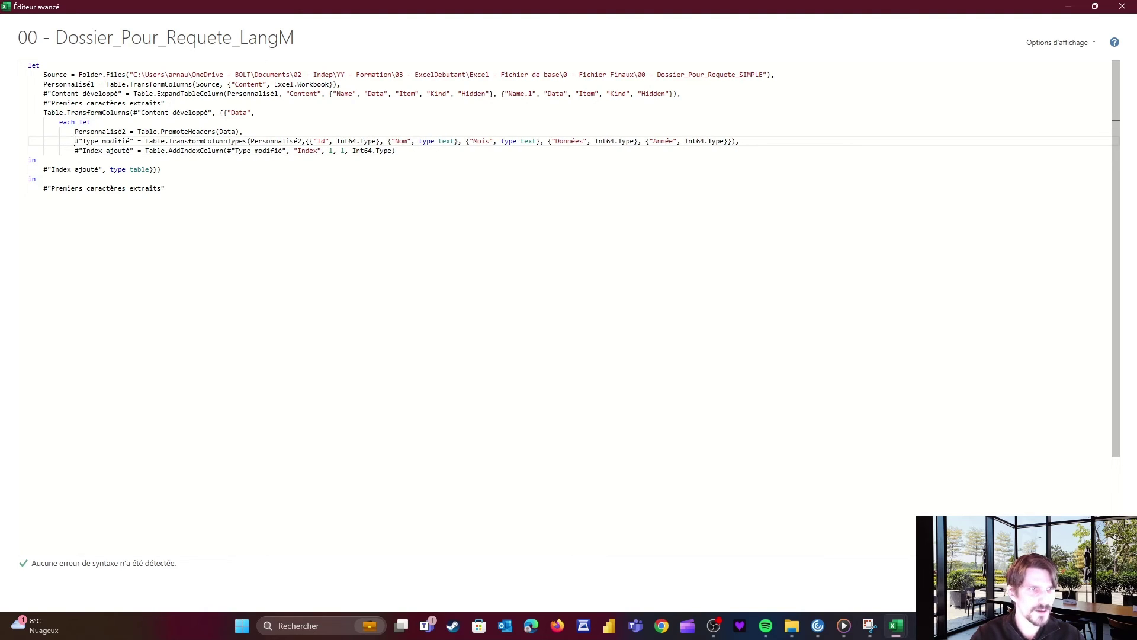
Indent the nested in keyword and its #"Index ajouté", type table line to match the inner steps
click(36, 161)
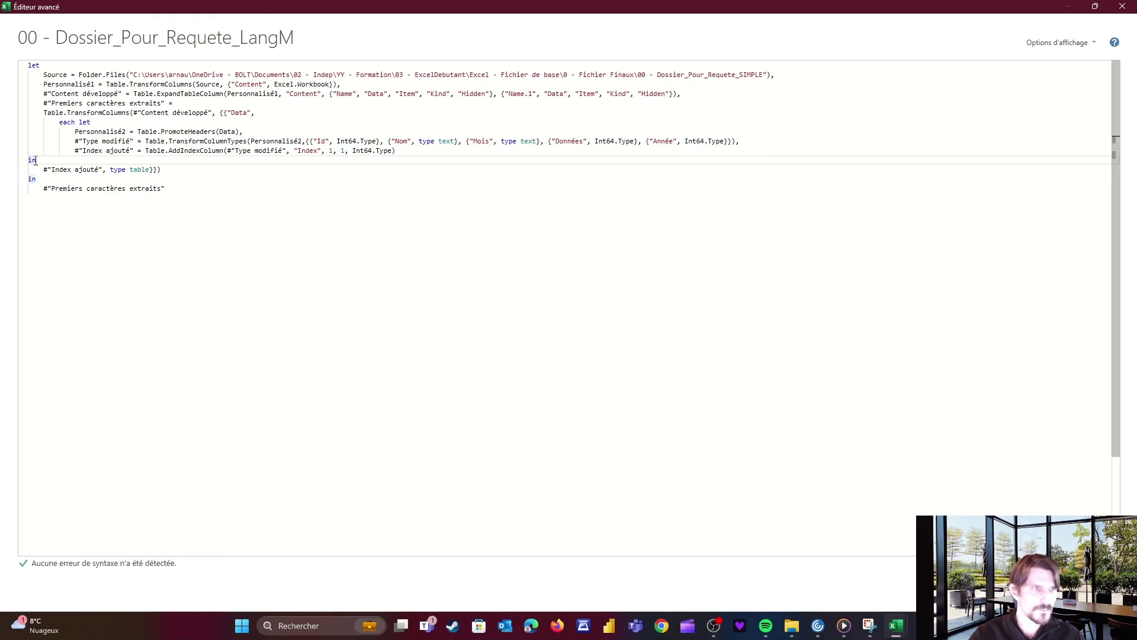
key(Tab)
key(Tab)
key(Tab)
key(Down)
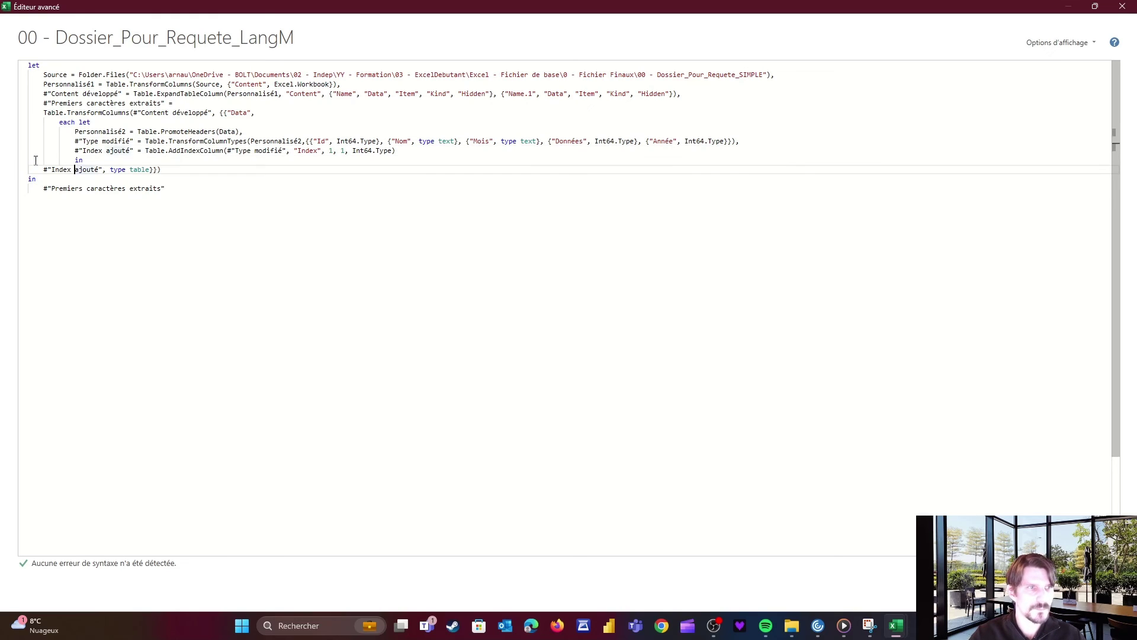
key(Home)
key(Tab)
key(Tab)
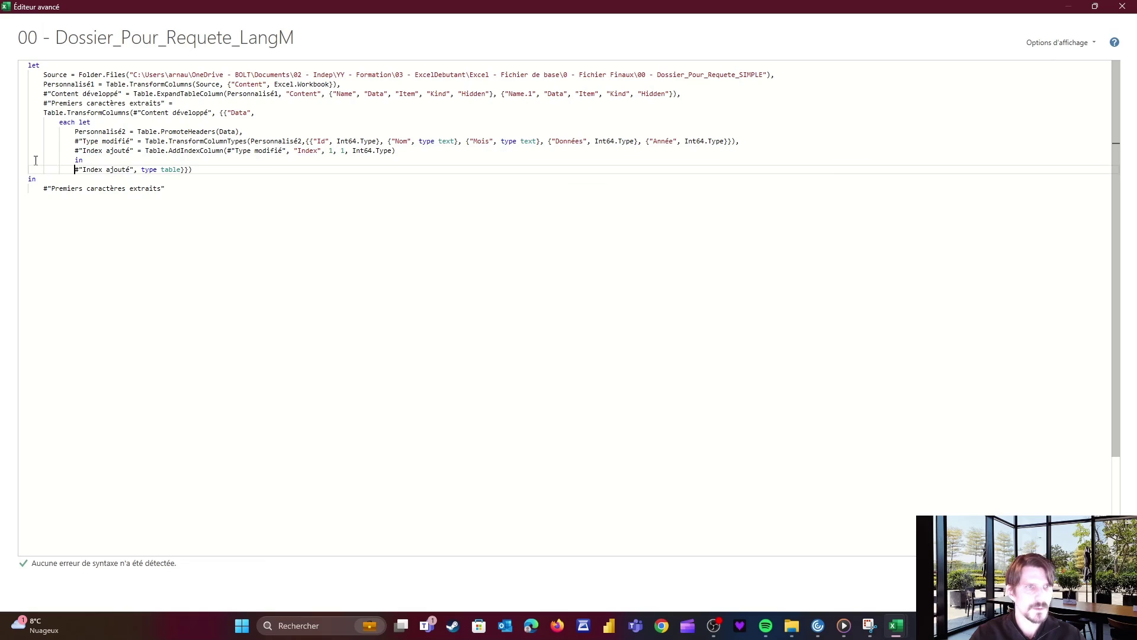
Replace Data with _ as the argument of the nested Table.PromoteHeaders and apply the M code
click(143, 129)
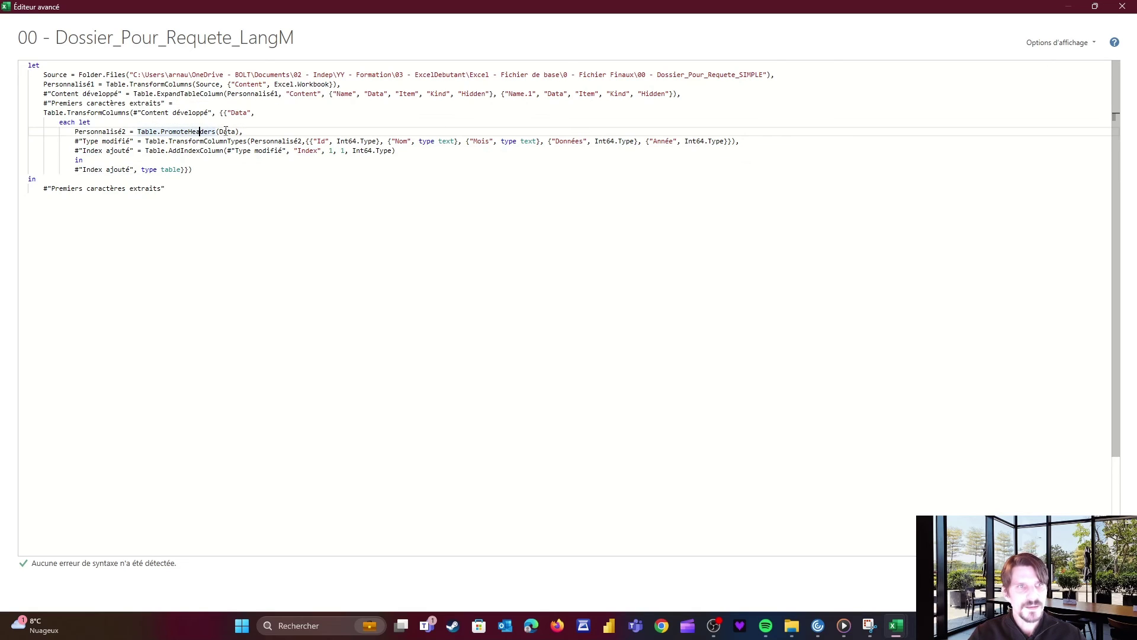
click(236, 132)
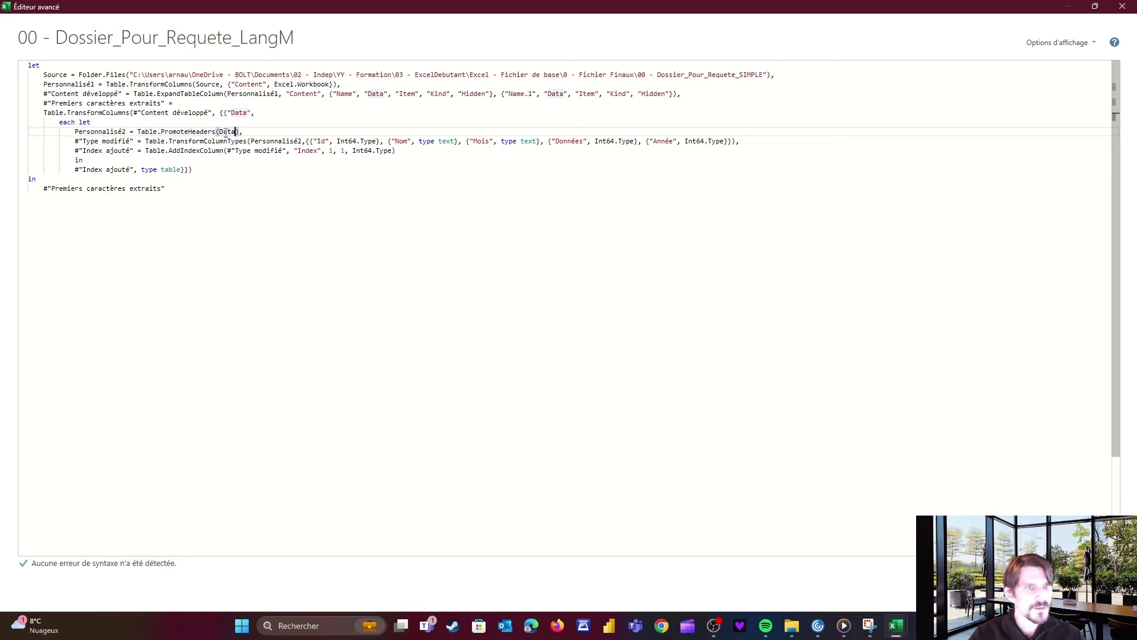
key(BackSpace)
key(BackSpace)
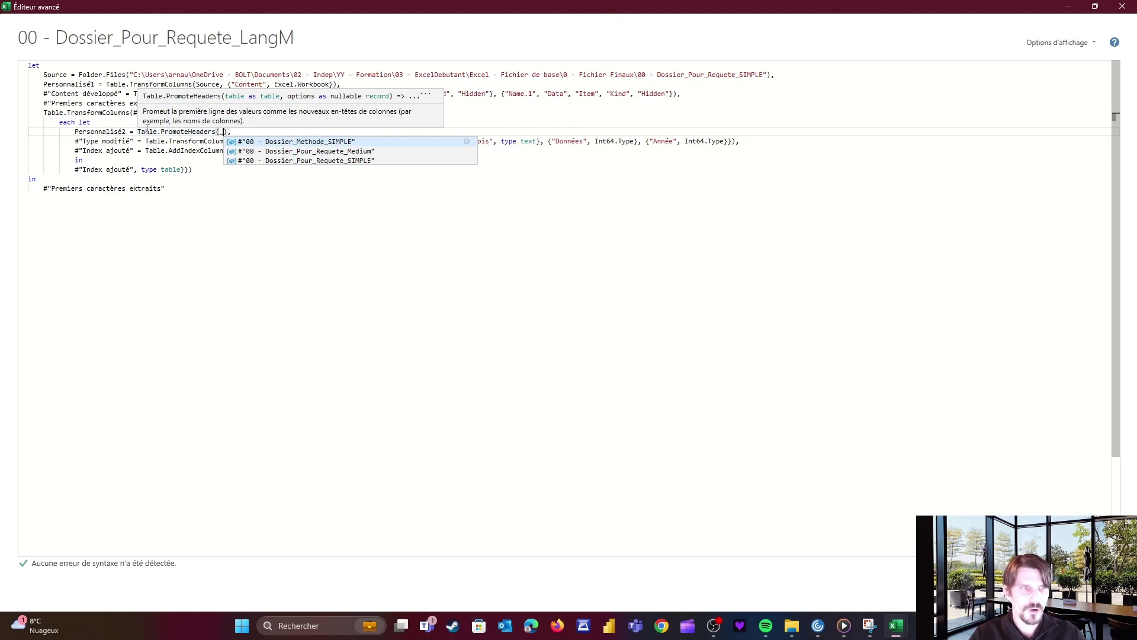
click(214, 132)
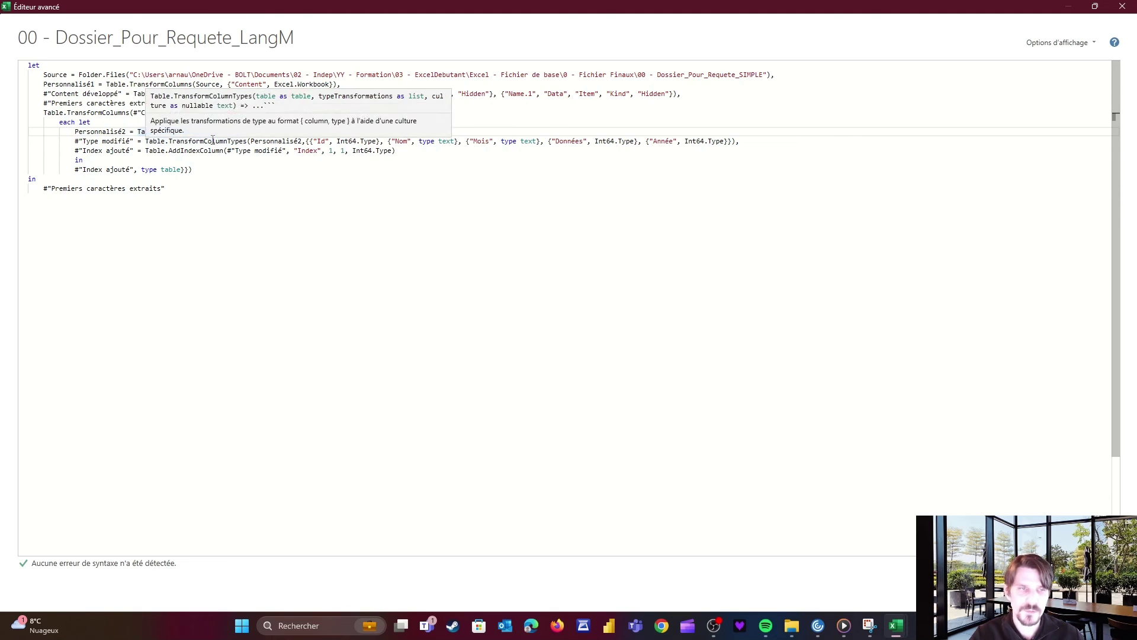
double_click(221, 132)
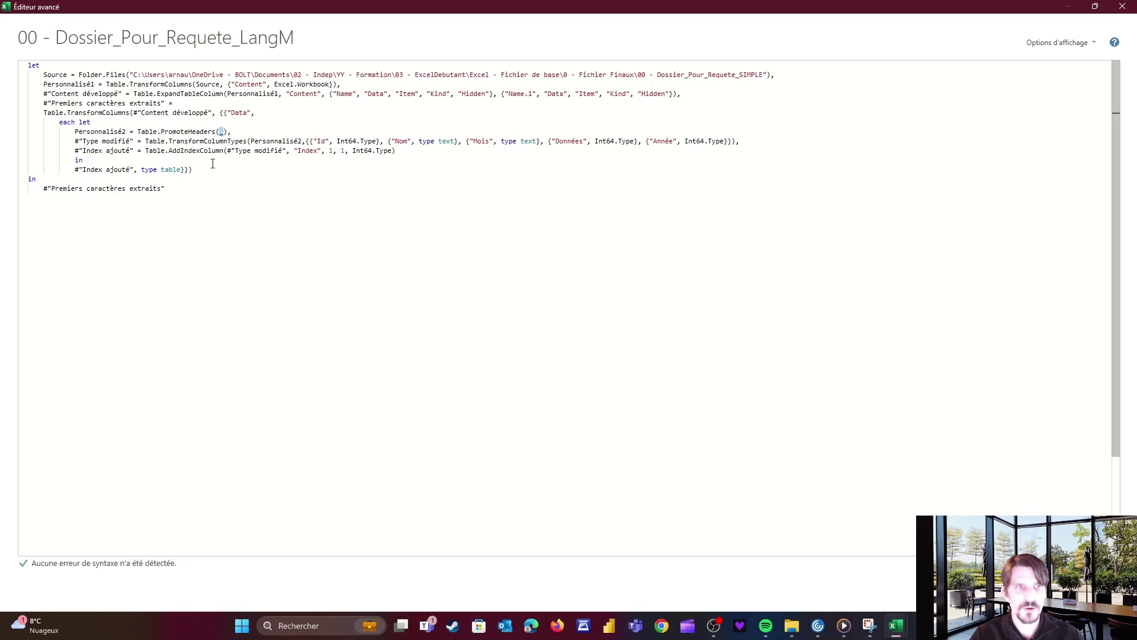
click(168, 189)
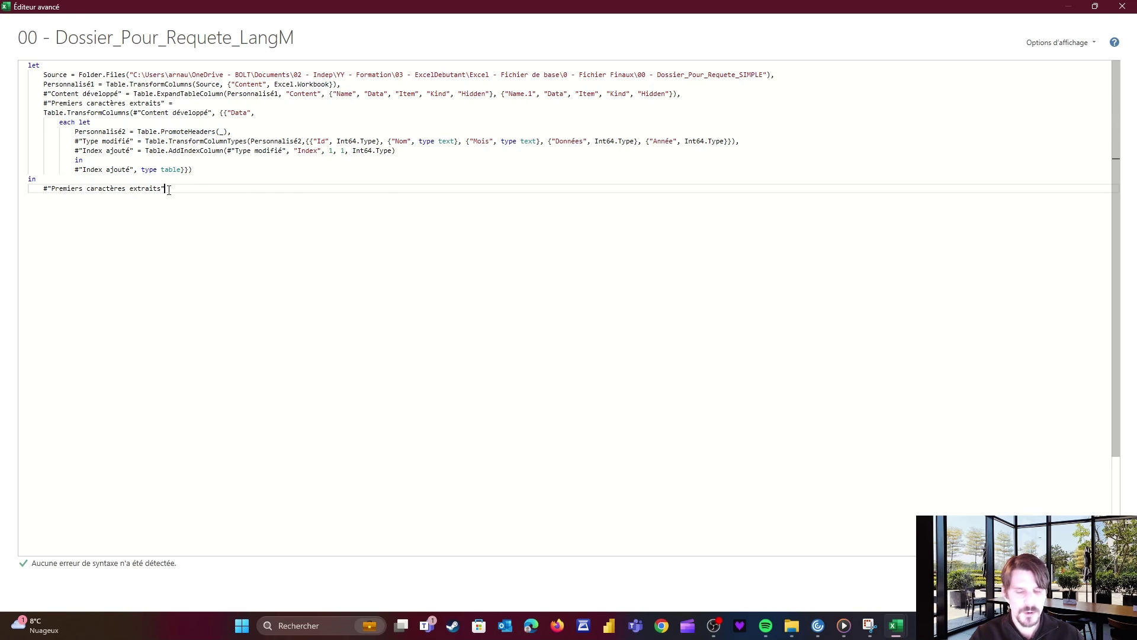
click(1029, 592)
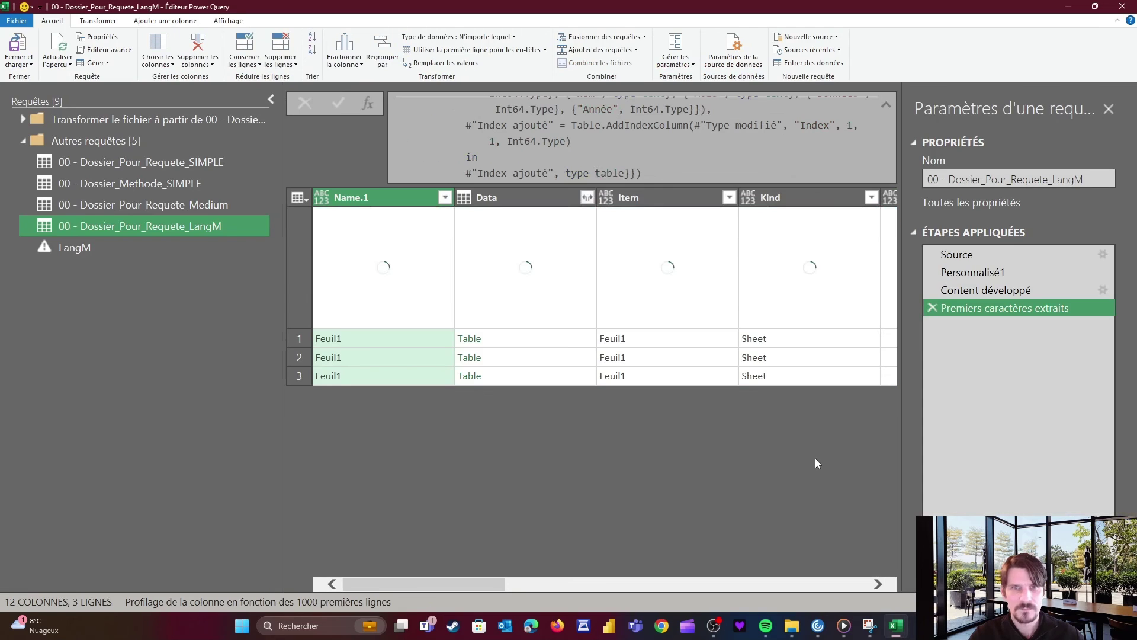
Preview the first row's nested Data table, and remove every column except Data from the query
click(496, 339)
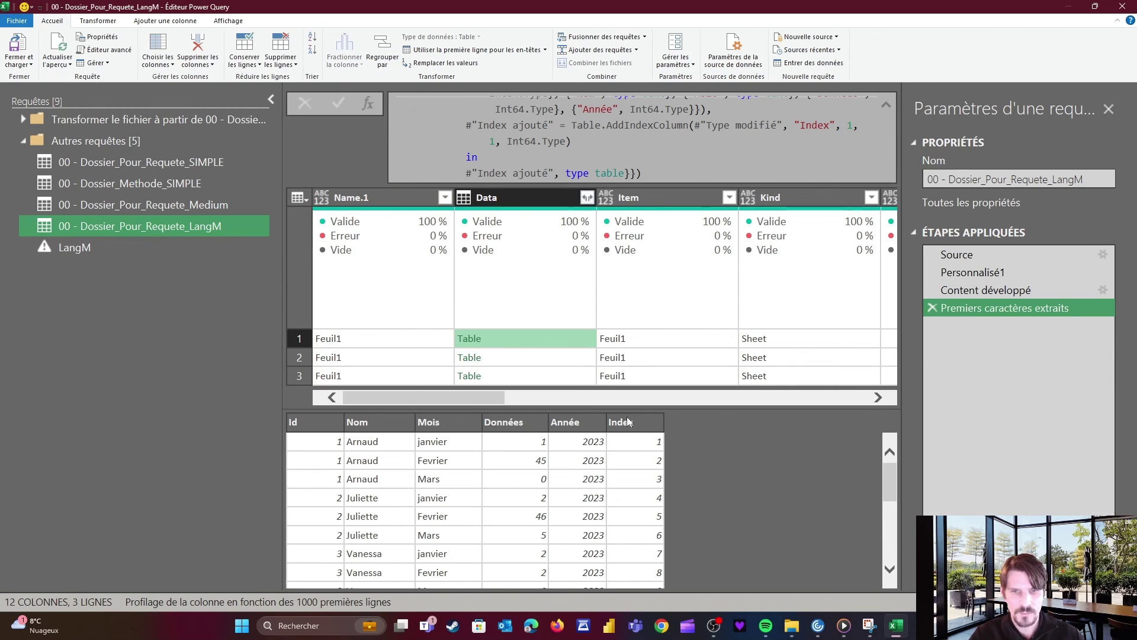
right_click(511, 198)
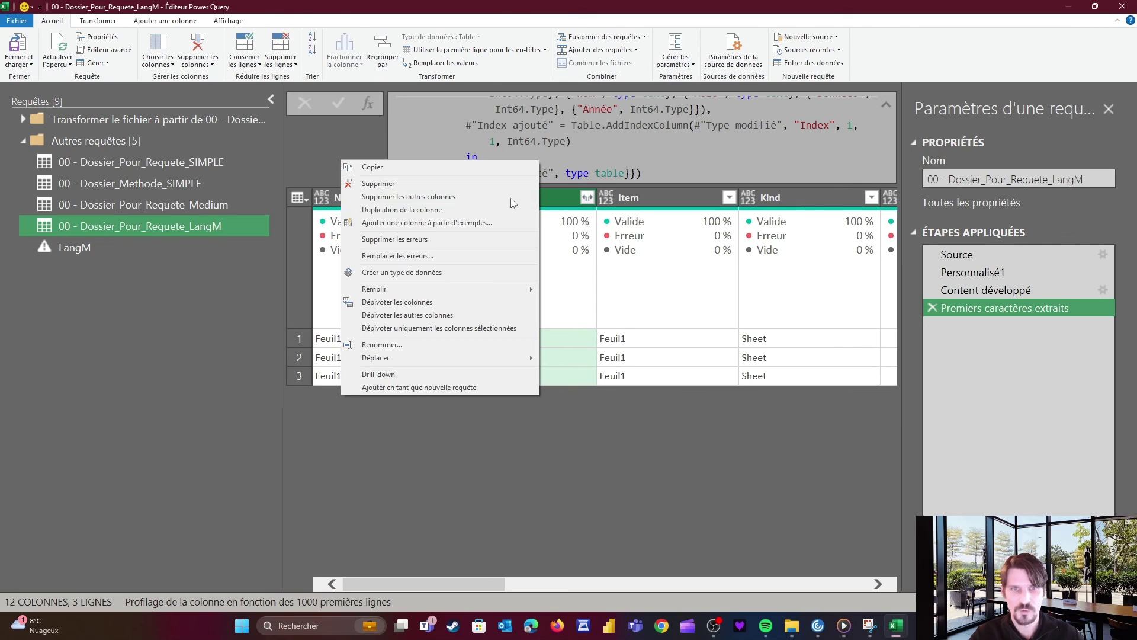
click(430, 197)
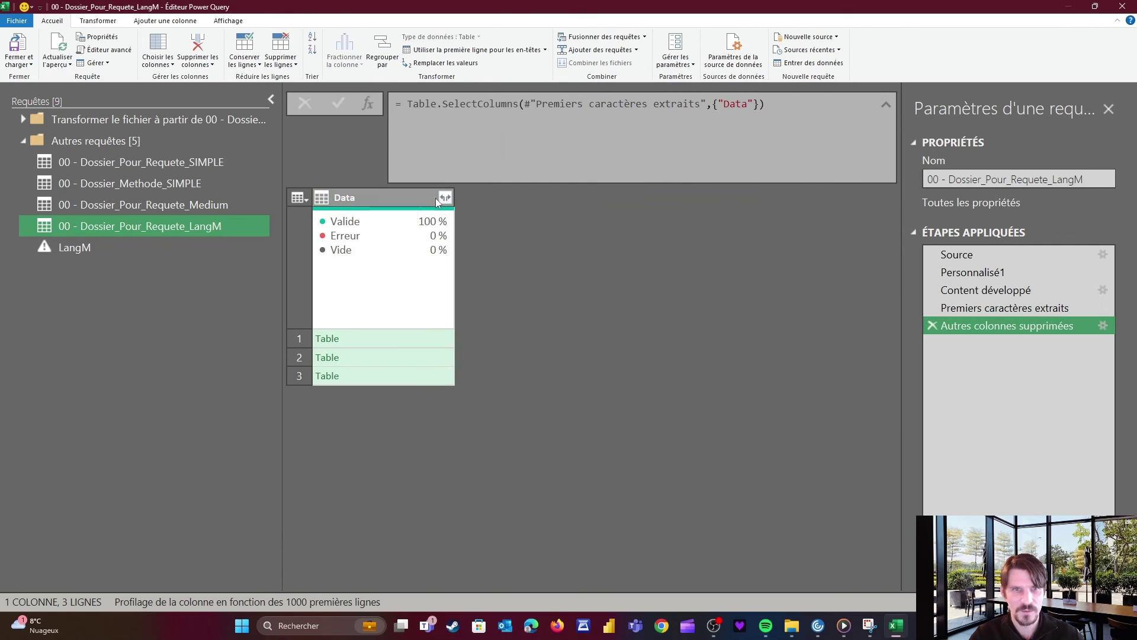
Expand the Data column into Id, Nom, Mois, Données, Année and Index without the original column name as prefix
click(447, 198)
click(164, 400)
click(341, 459)
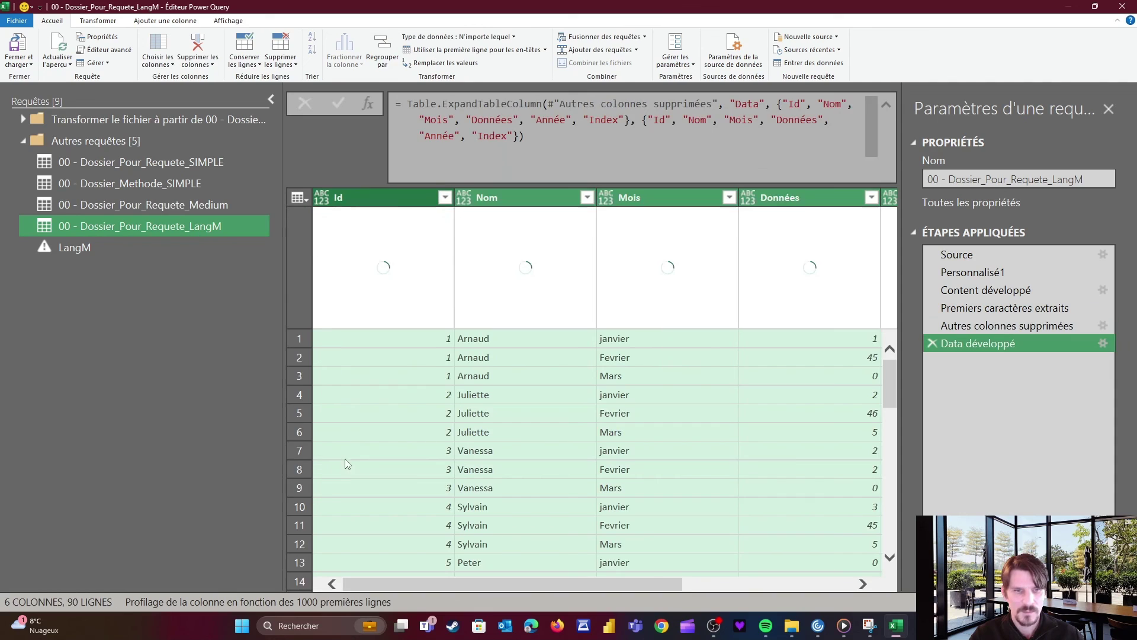
Check the Index column of the expanded data and filter it to keep only rows with the value 1
drag(425, 580, 656, 583)
scroll(796, 343, down, 7)
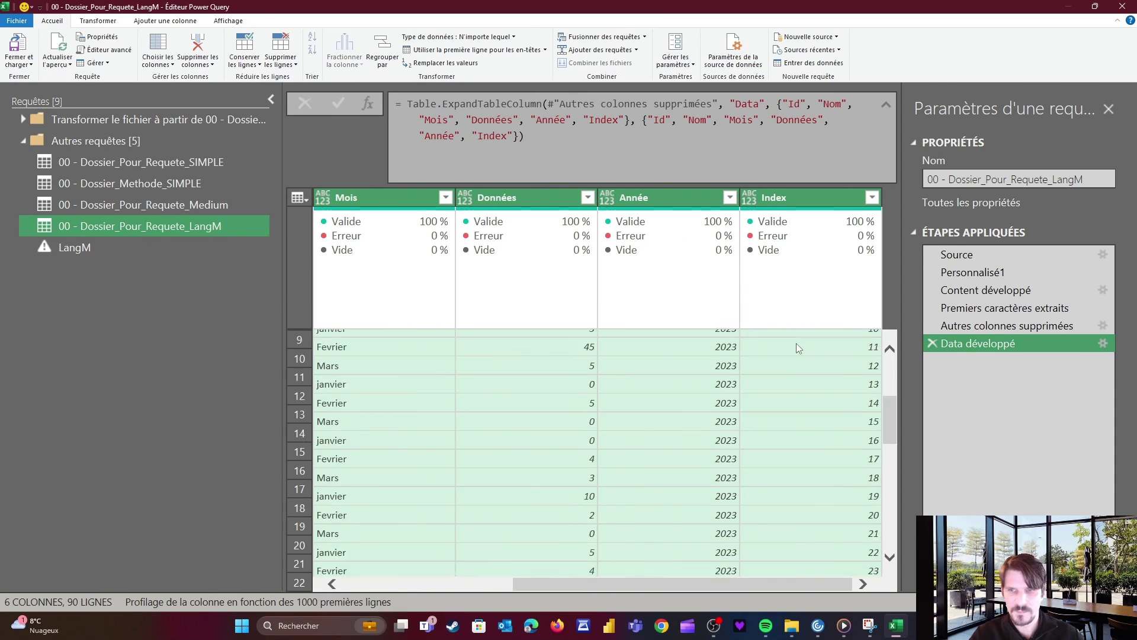
scroll(796, 345, down, 3)
scroll(796, 346, up, 10)
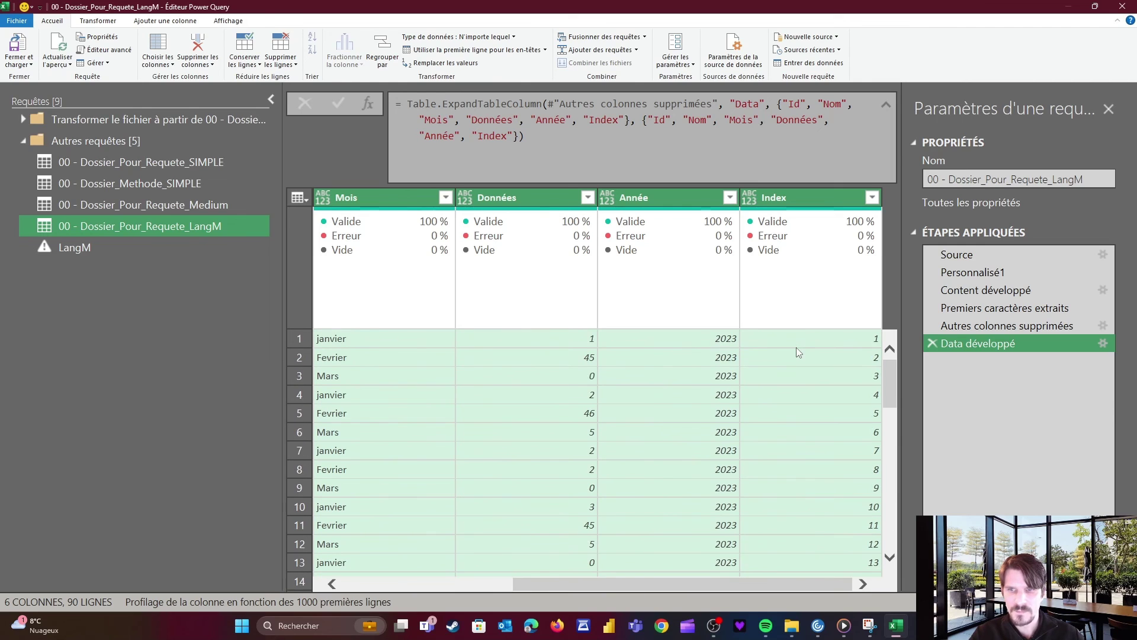
click(872, 197)
click(621, 382)
click(621, 400)
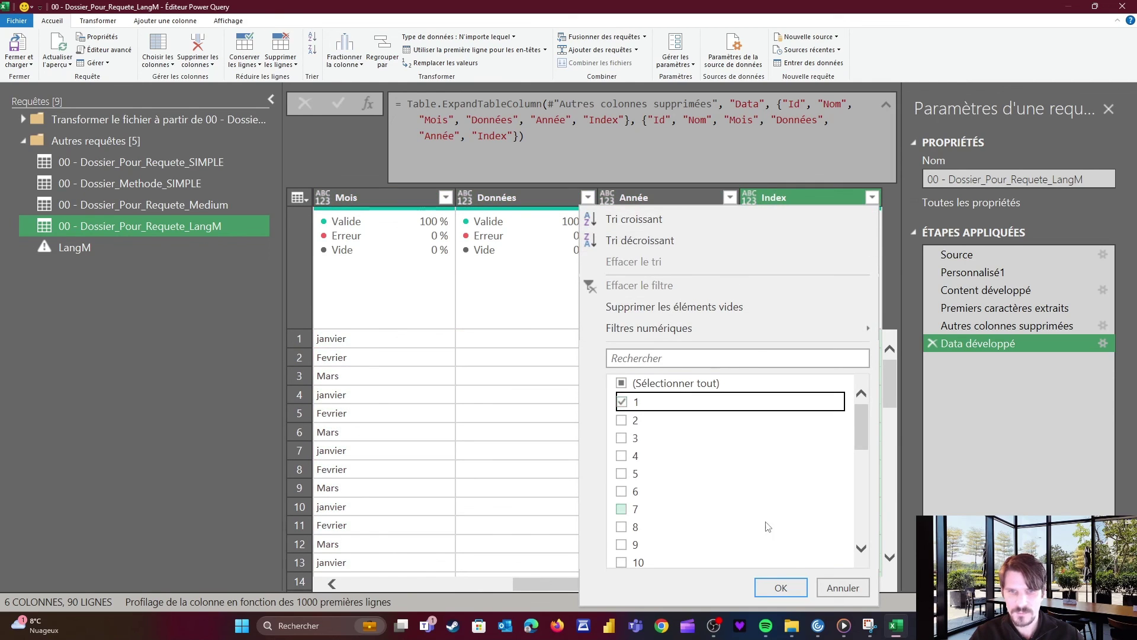
click(780, 587)
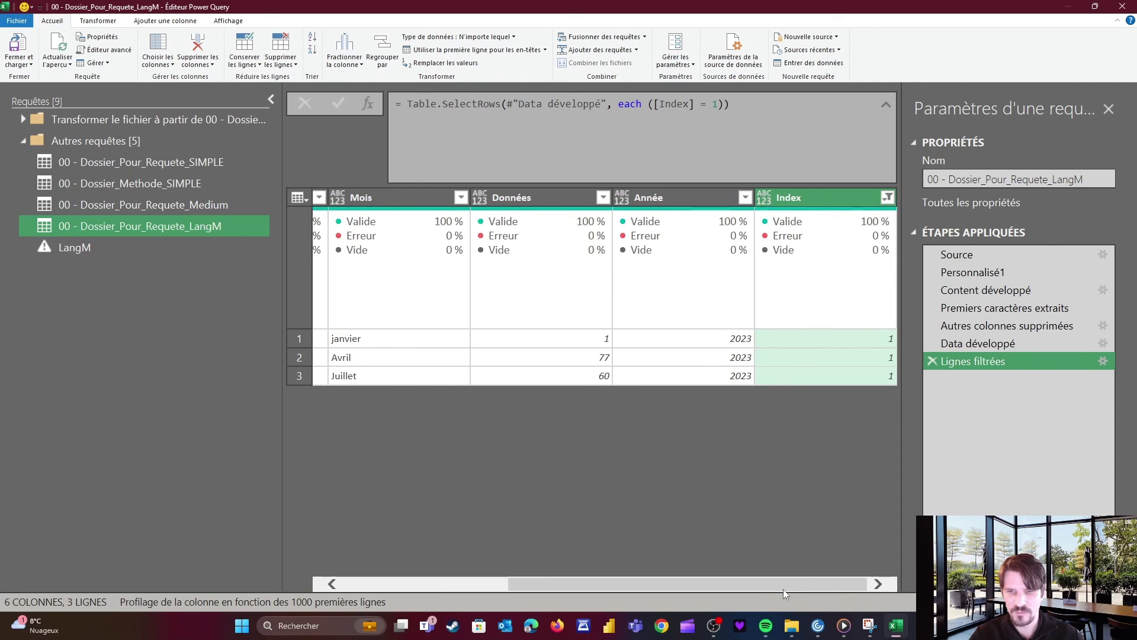
drag(782, 589, 851, 512)
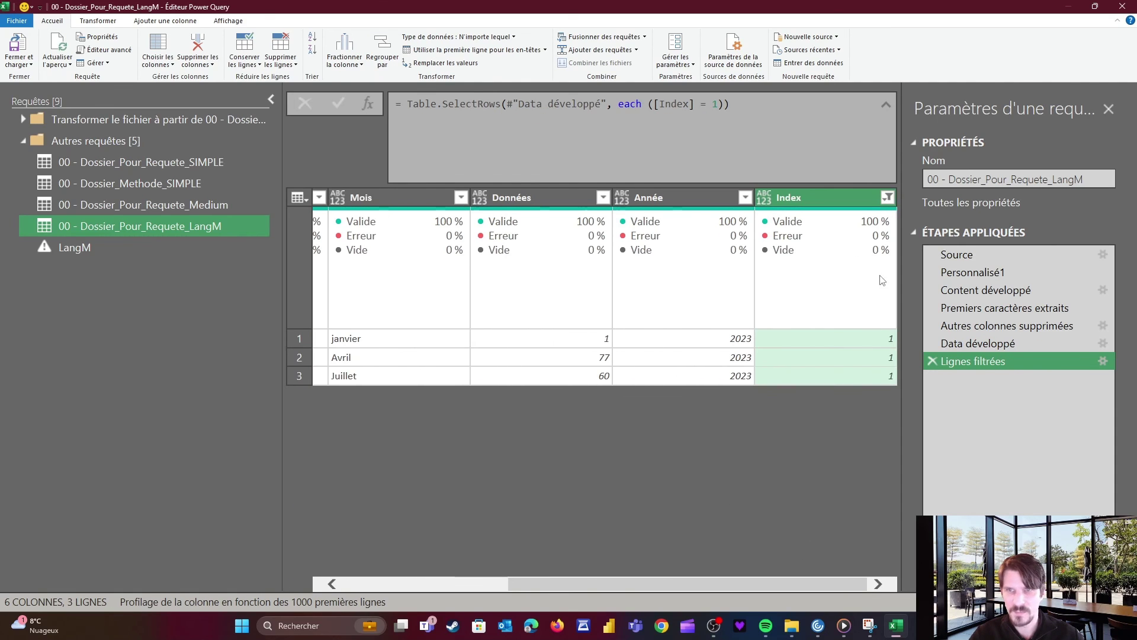
Delete the Lignes filtrées step to remove the filter on the Index column
click(887, 197)
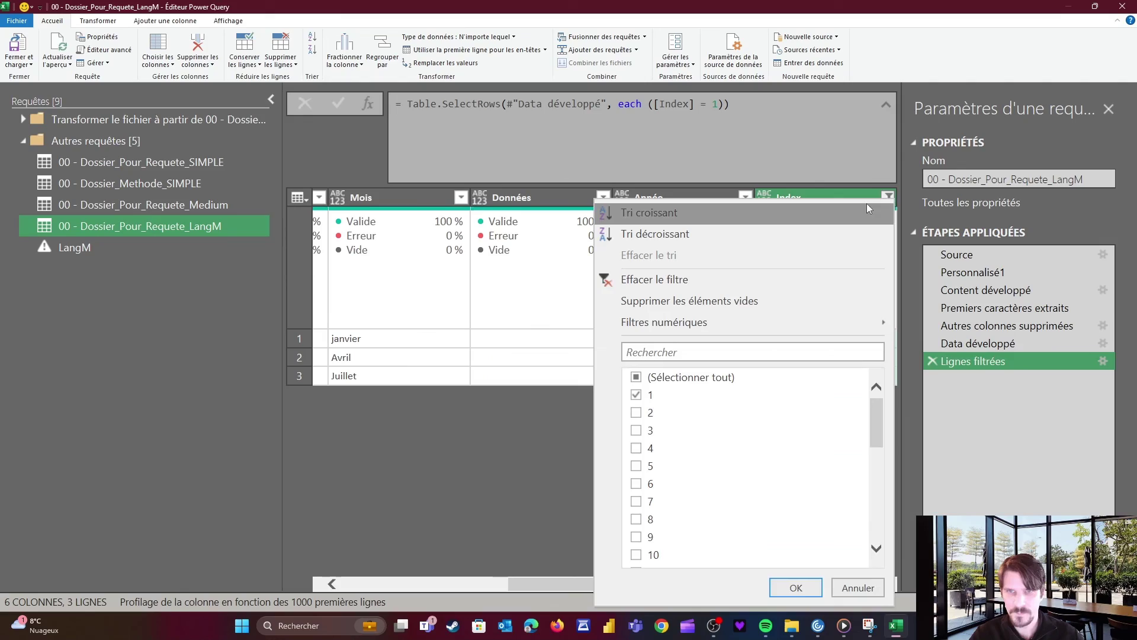
click(1050, 453)
click(932, 361)
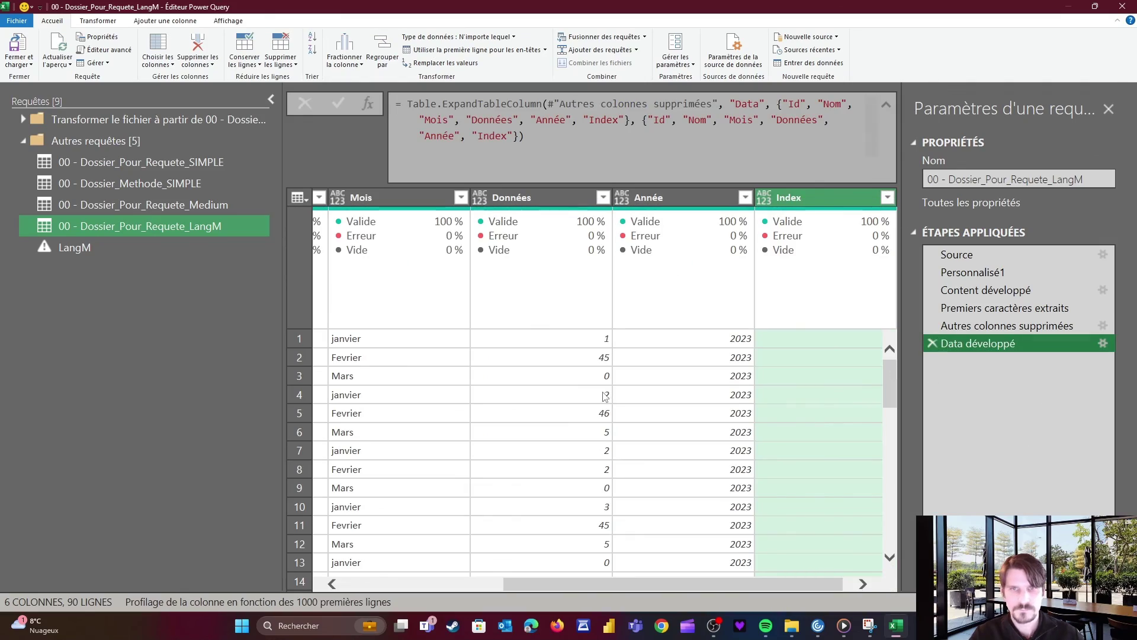